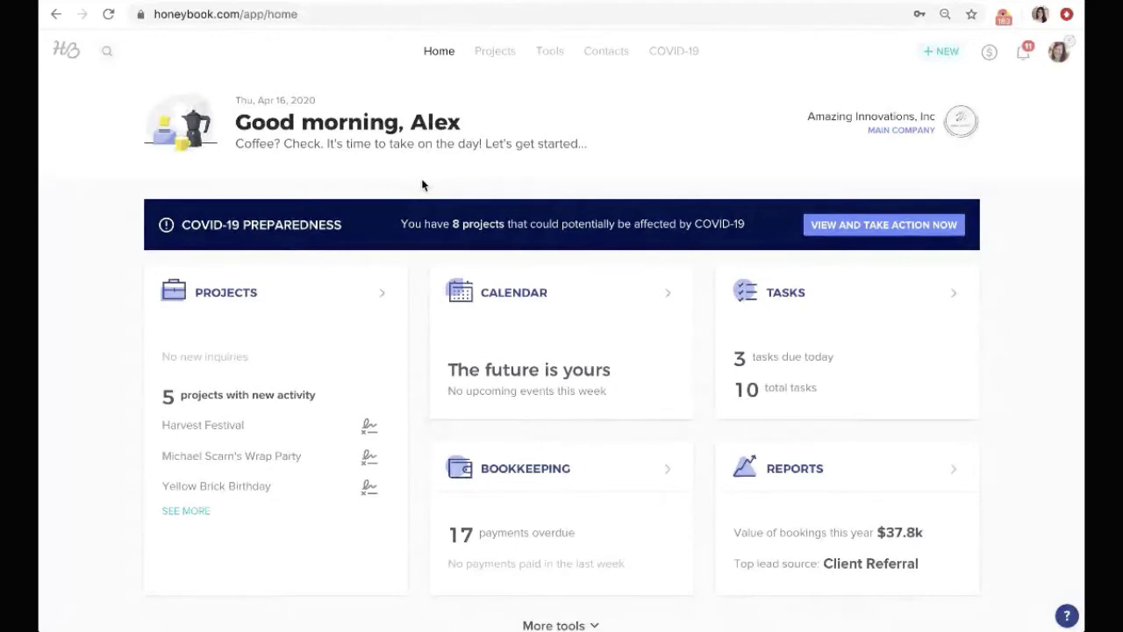
- Create a new Birthday project, naming it with the client's first name followed by "Birthday"
{"action": "left_click", "coordinate": [936, 50]}
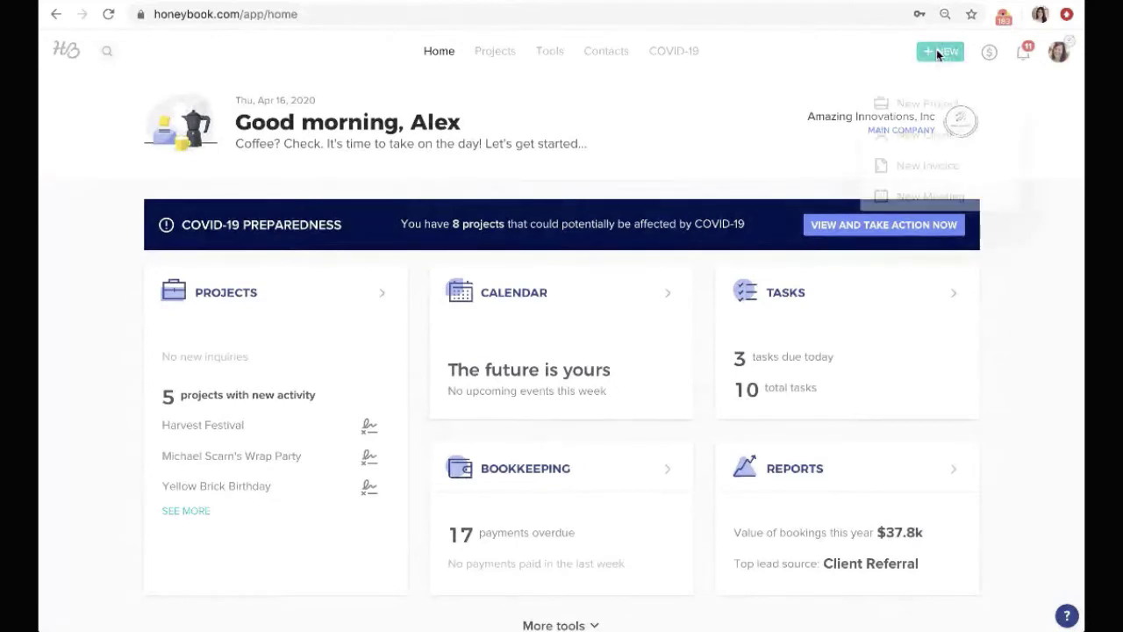
{"action": "left_click", "coordinate": [928, 95]}
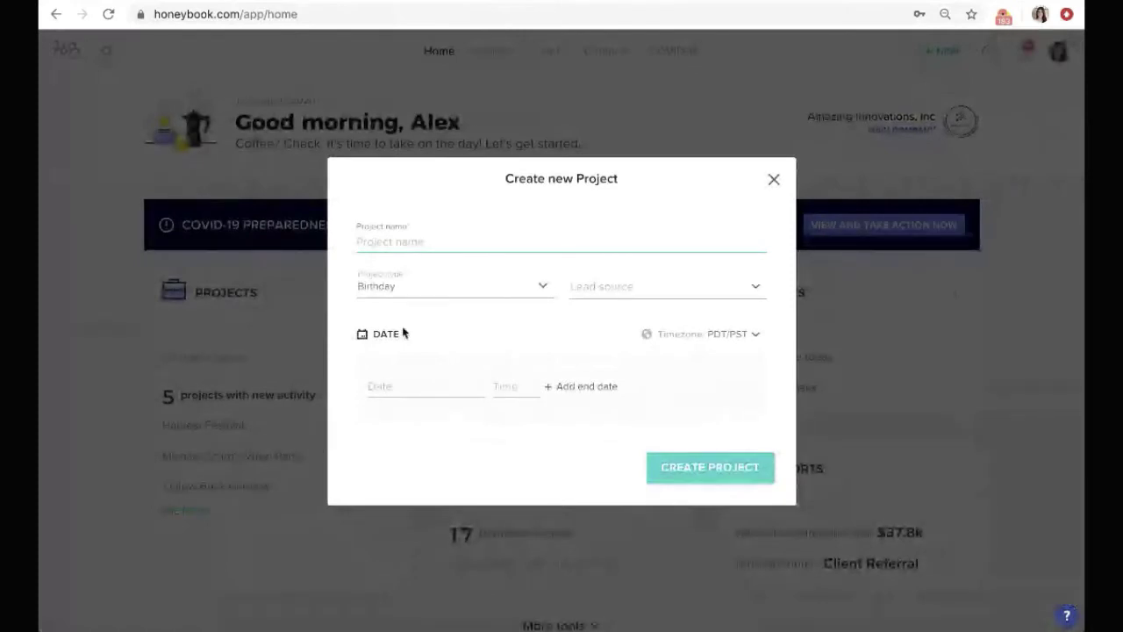
{"action": "left_click", "coordinate": [407, 242]}
{"action": "type", "text": "Gabby's Project"}
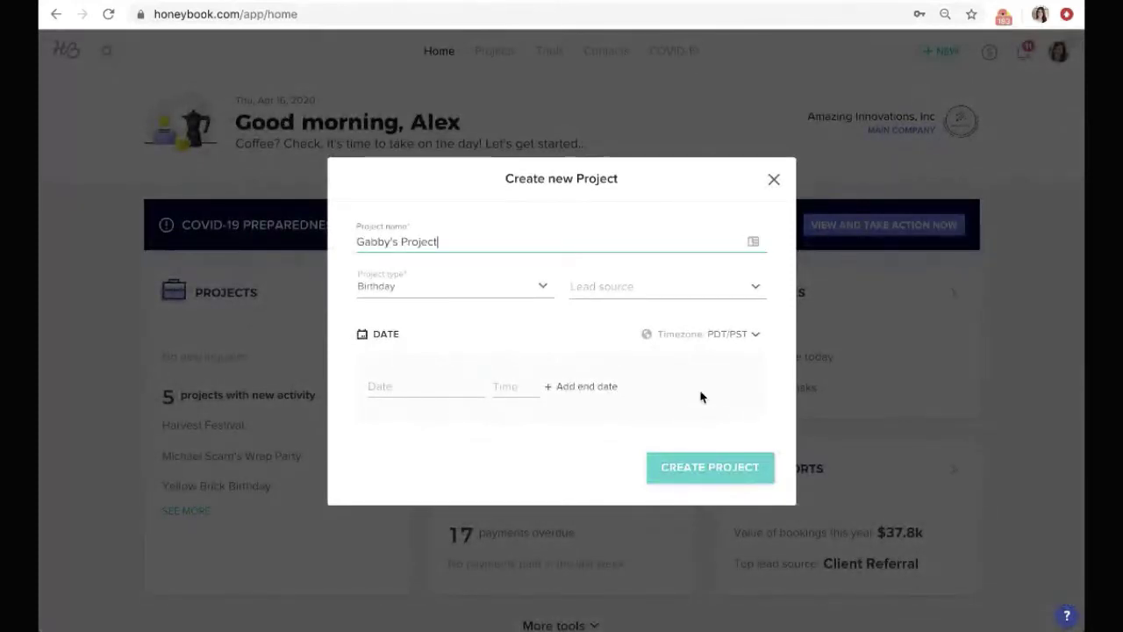
{"action": "left_click_drag", "start_coordinate": [437, 241], "coordinate": [410, 242]}
{"action": "type", "text": "roj"}
{"action": "key", "text": "BackSpace"}
{"action": "key", "text": "BackSpace"}
{"action": "key", "text": "BackSpace"}
{"action": "key", "text": "BackSpace"}
{"action": "type", "text": "Birthday"}
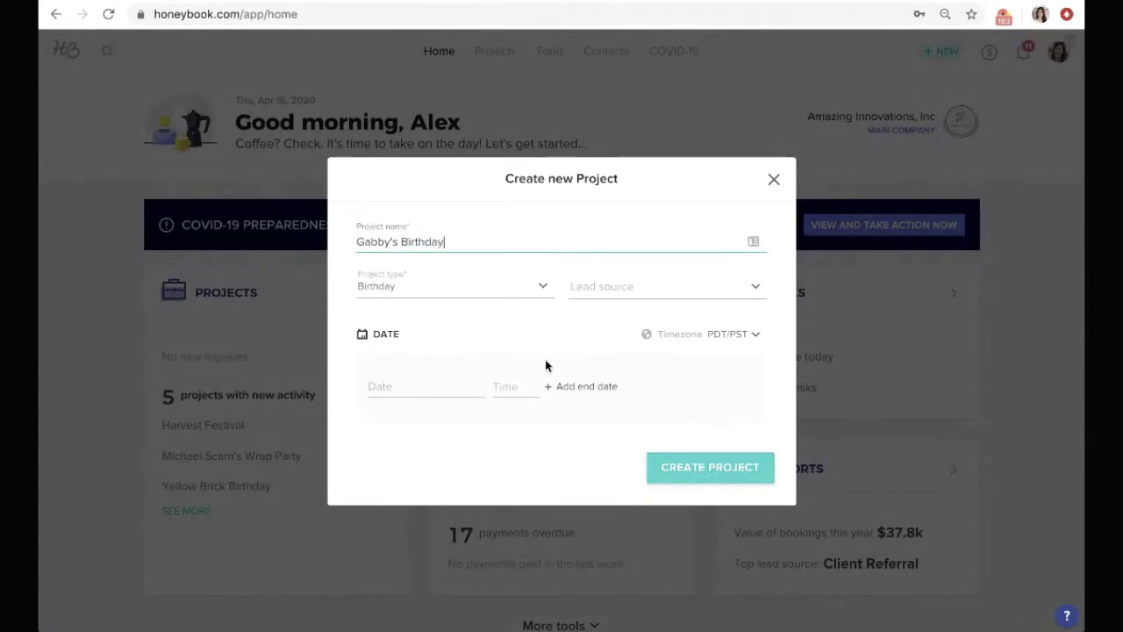
{"action": "left_click", "coordinate": [683, 473]}
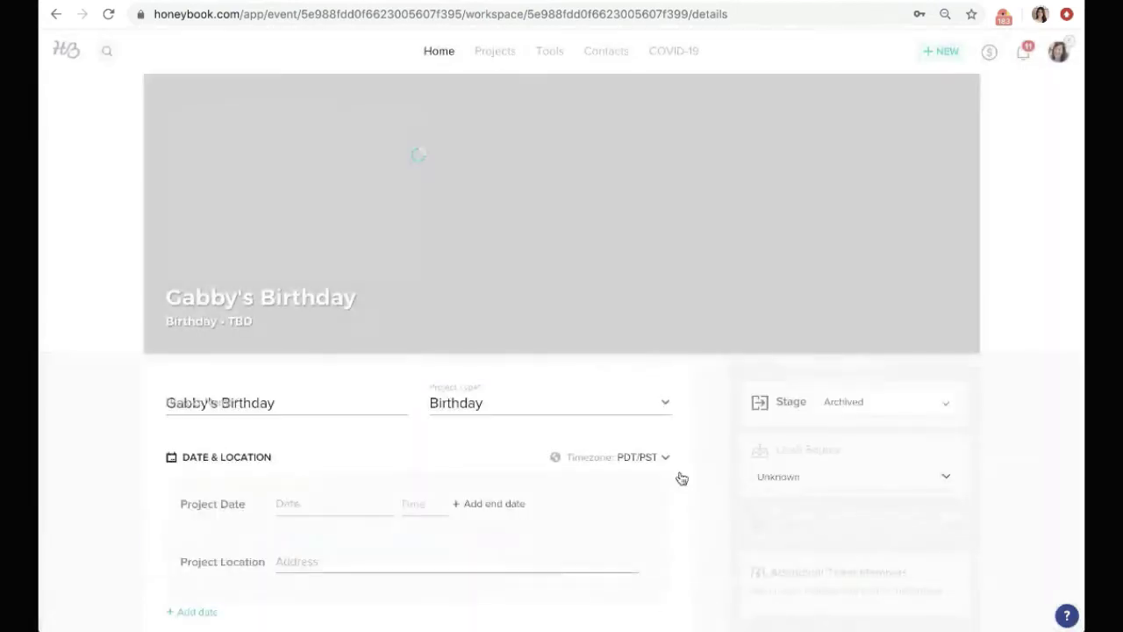
- Add the client as a project participant, filling in the details from the suggested contact matching the client's e-mail
{"action": "type", "text": "gabs"}
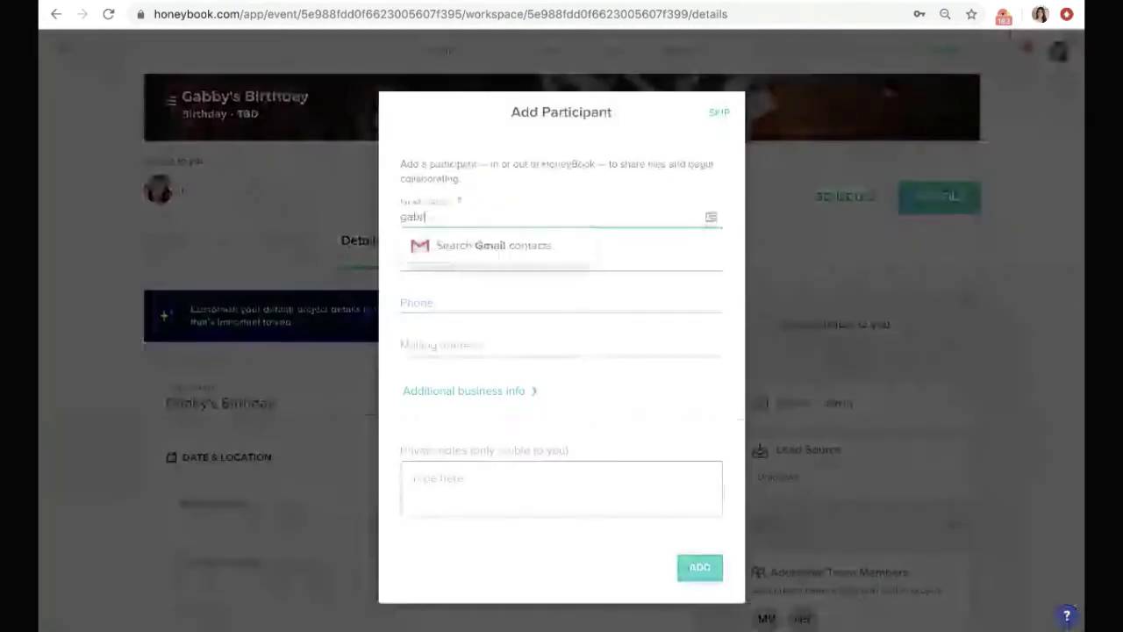
{"action": "key", "text": "Down"}
{"action": "key", "text": "Return"}
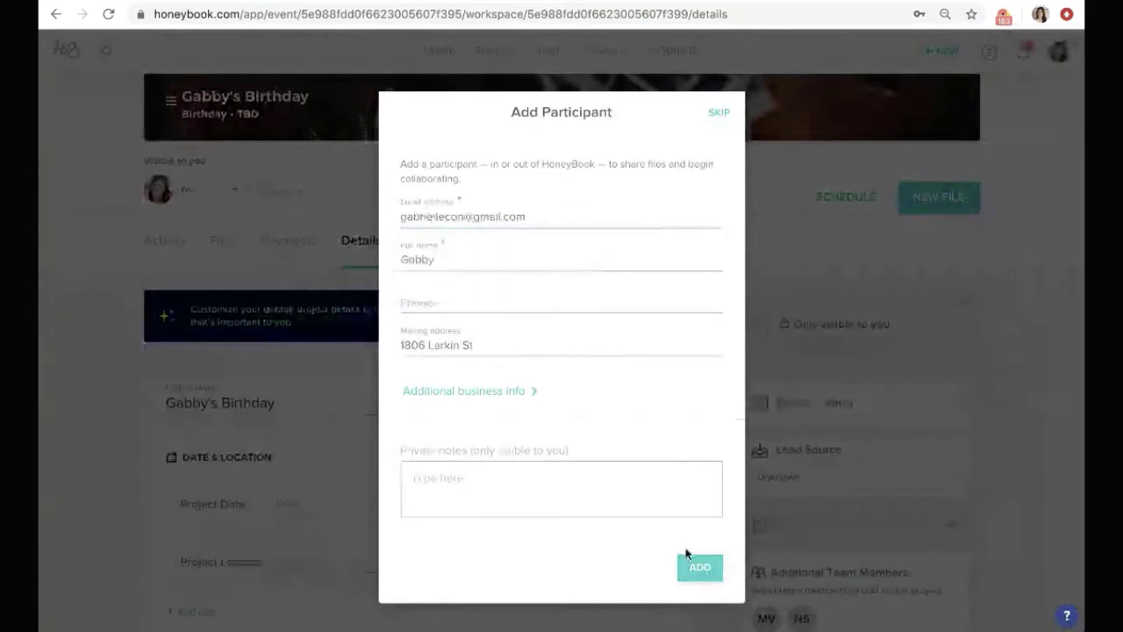
{"action": "left_click", "coordinate": [700, 524]}
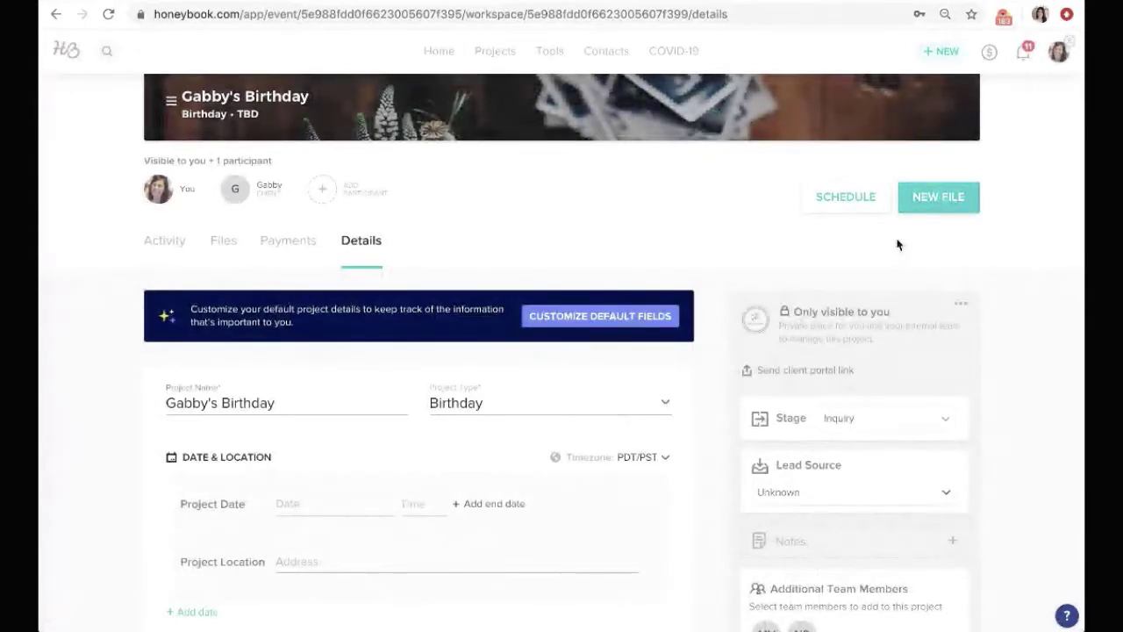
- Create a new invoice in the project from the Core Services (AI) Invoice template
{"action": "left_click", "coordinate": [924, 197]}
{"action": "left_click", "coordinate": [878, 289]}
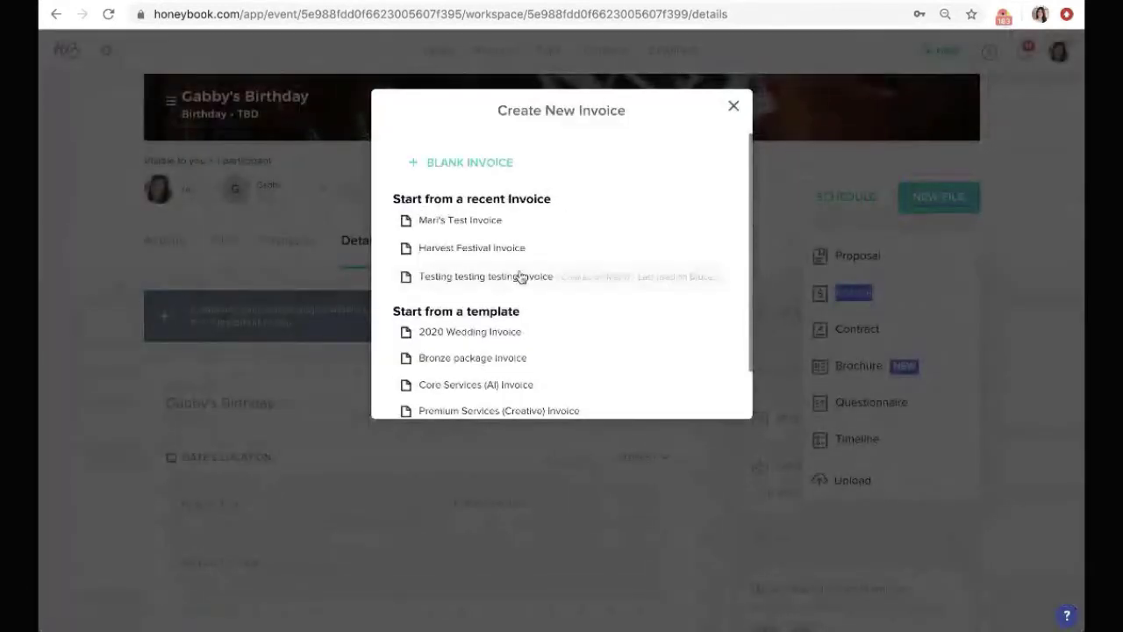
{"action": "scroll", "coordinate": [537, 317], "scroll_direction": "down", "scroll_amount": 1}
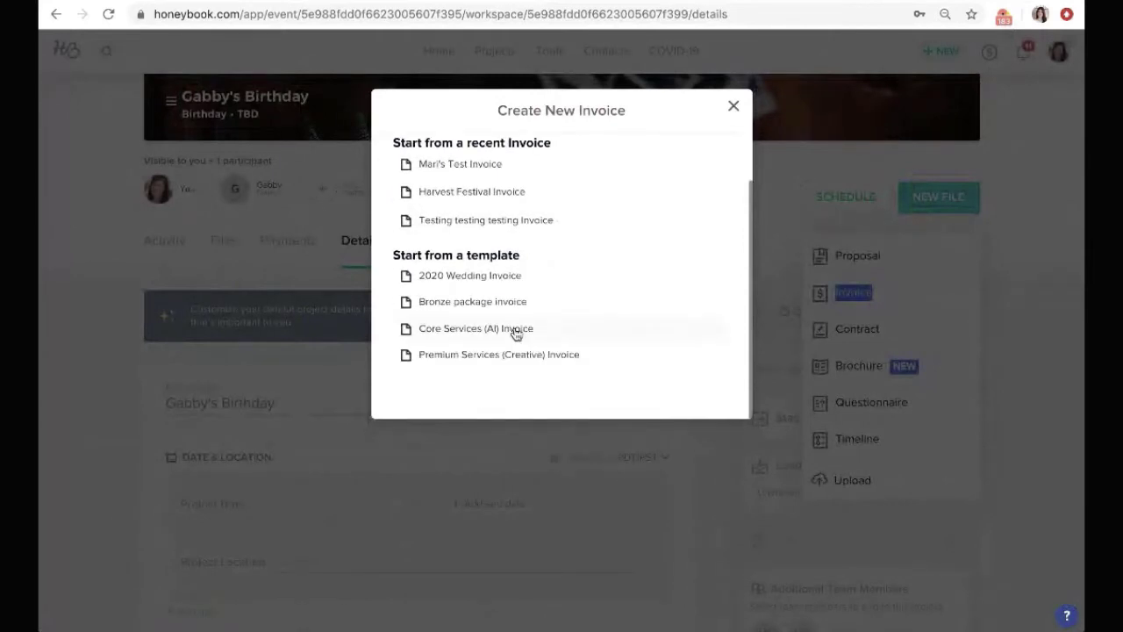
{"action": "left_click", "coordinate": [515, 330]}
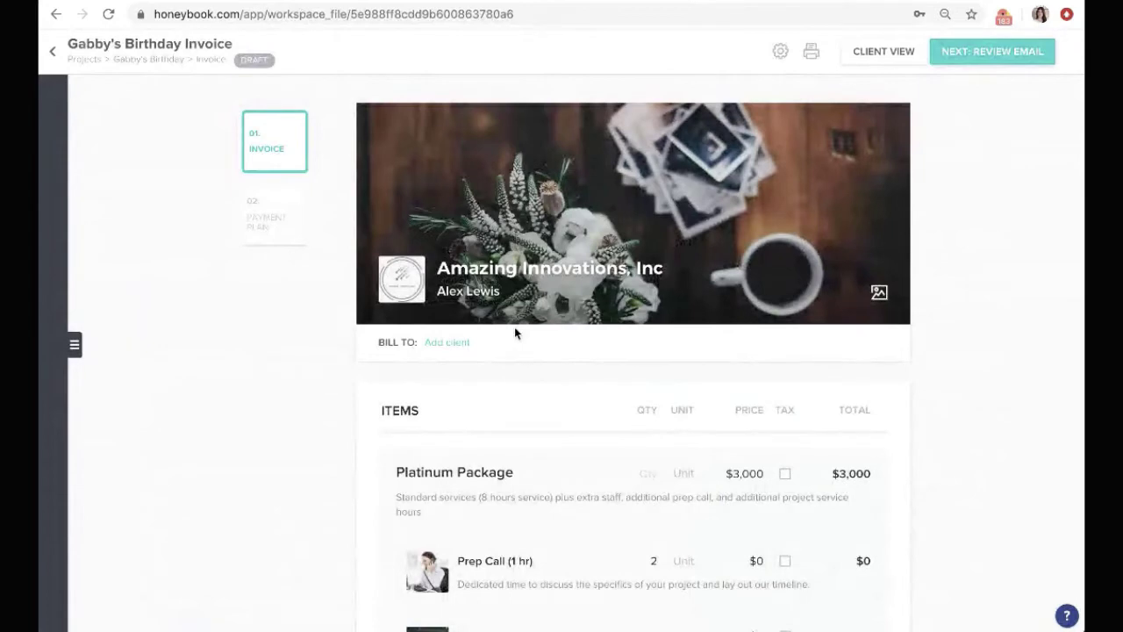
- Open the invoice's payment options and switch Allow Gratuity off and back on
{"action": "scroll", "coordinate": [514, 327], "scroll_direction": "down", "scroll_amount": 15}
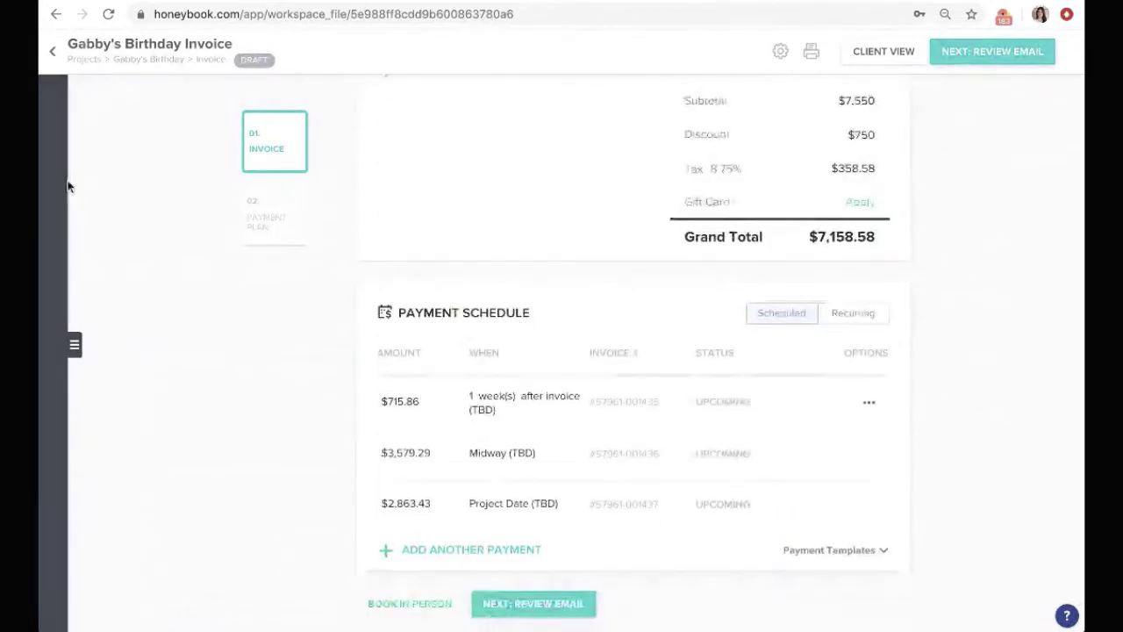
{"action": "left_click", "coordinate": [74, 348]}
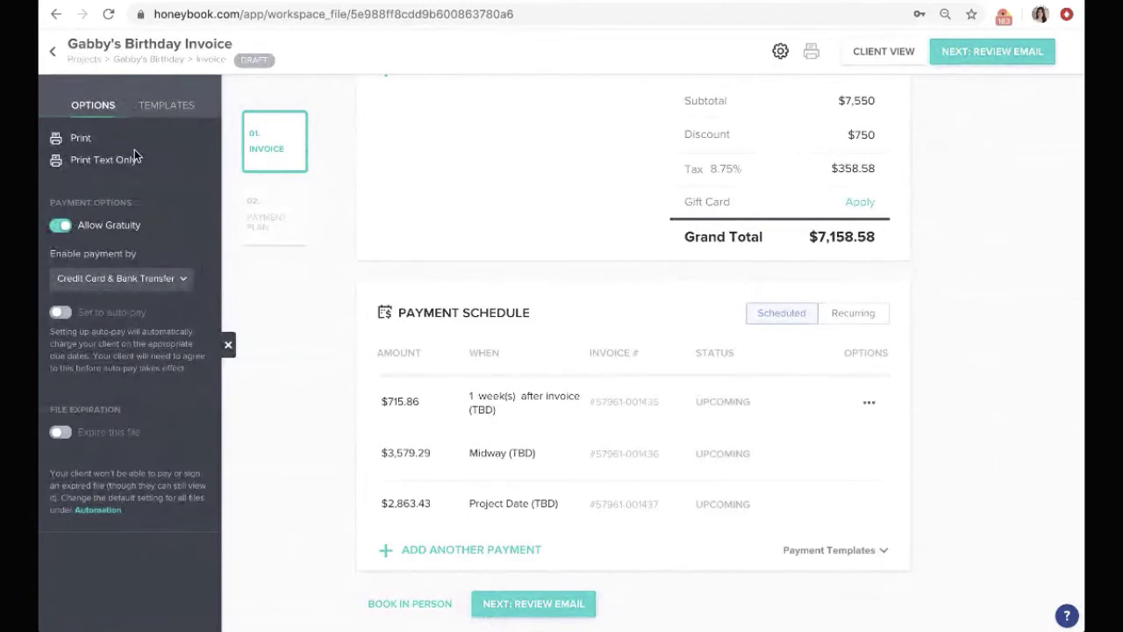
{"action": "left_click", "coordinate": [275, 166]}
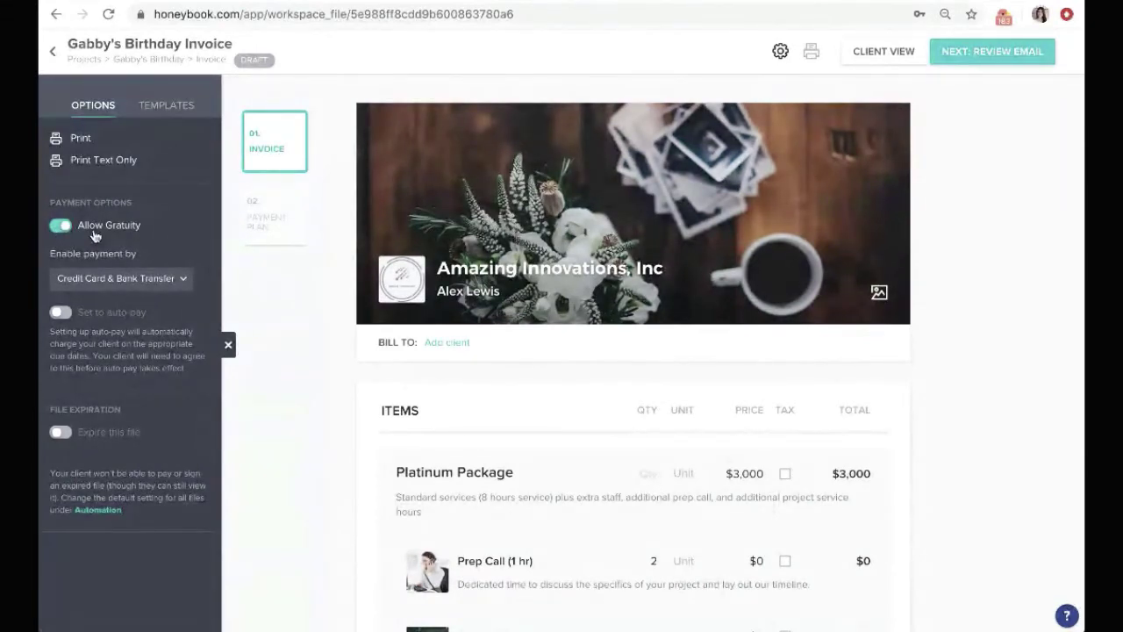
{"action": "left_click", "coordinate": [60, 230]}
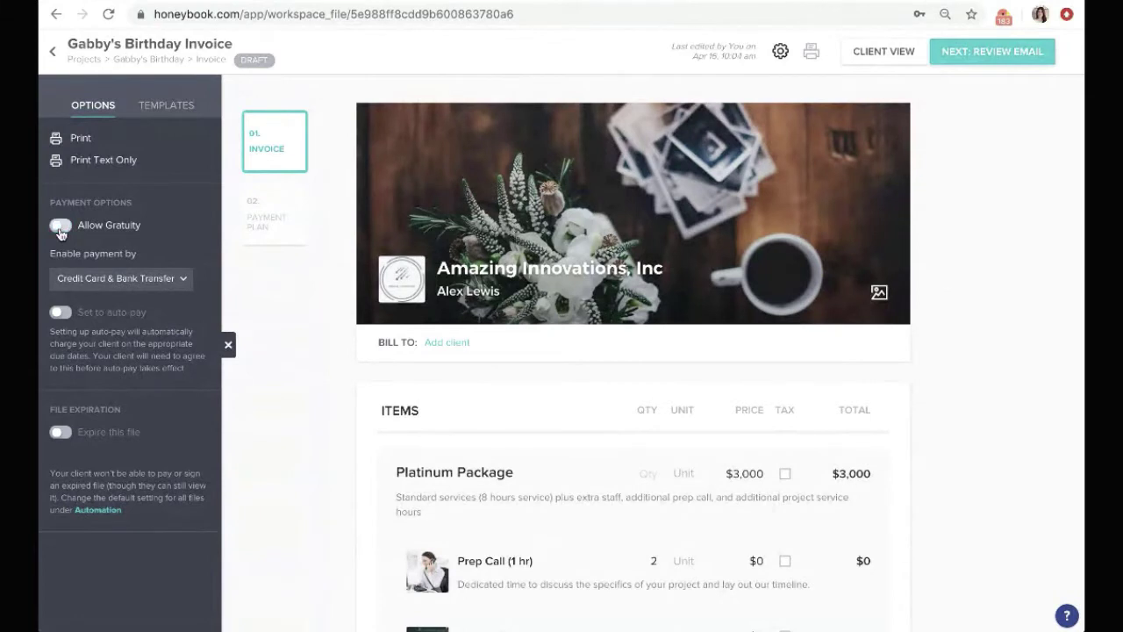
{"action": "scroll", "coordinate": [60, 229], "scroll_direction": "down", "scroll_amount": 8}
{"action": "left_click", "coordinate": [61, 226]}
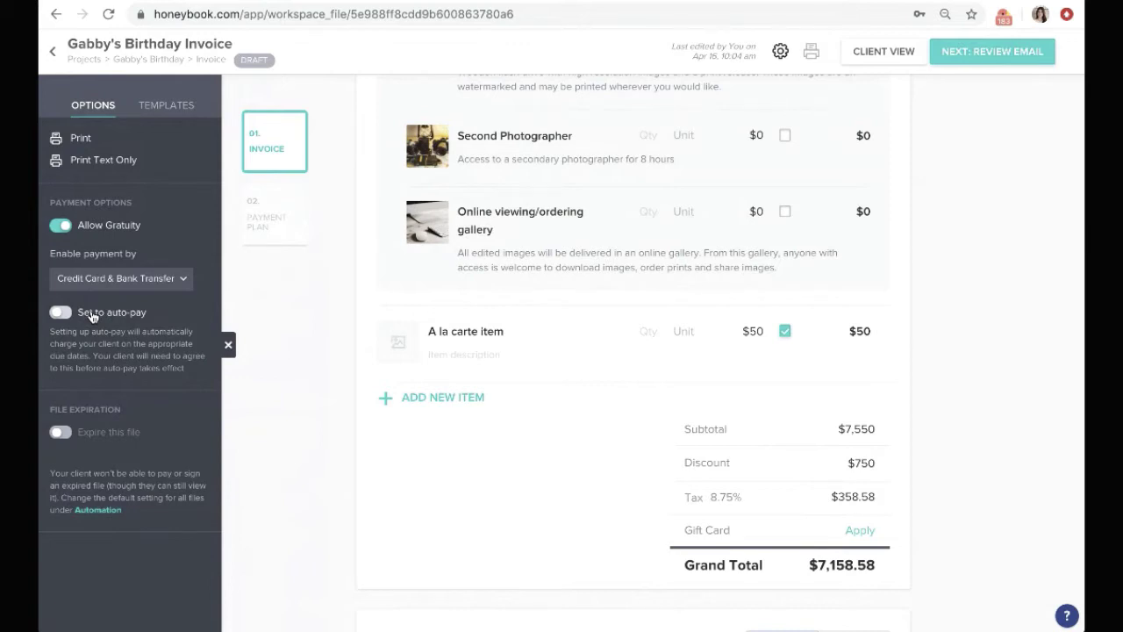
- Turn on auto-pay for the invoice
{"action": "left_click", "coordinate": [61, 314]}
{"action": "left_click", "coordinate": [62, 314]}
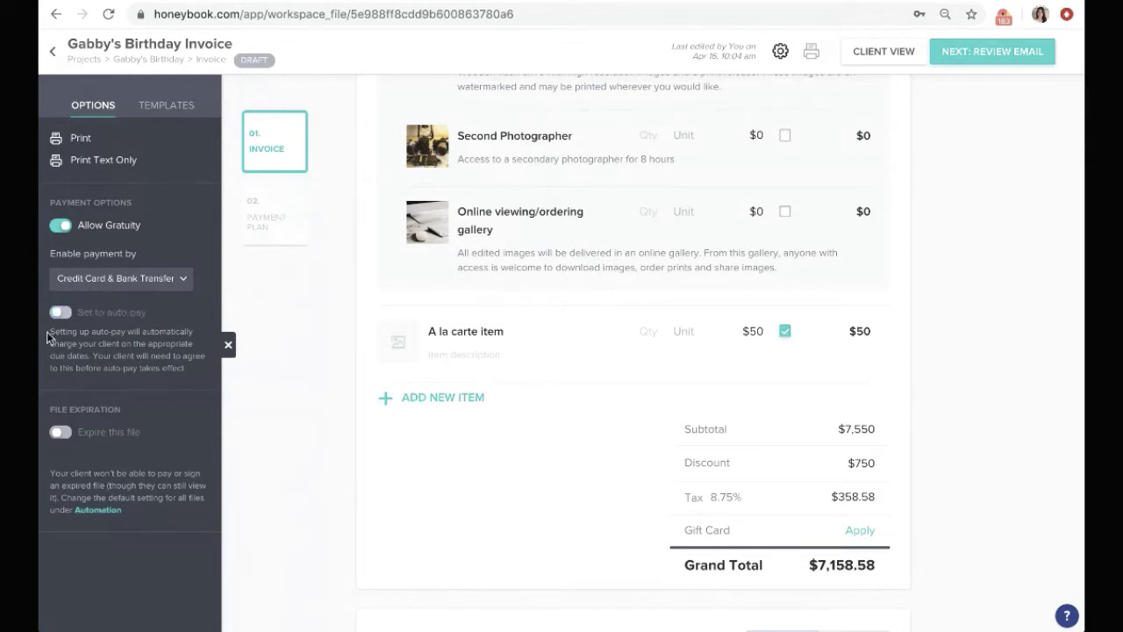
{"action": "left_click", "coordinate": [95, 313]}
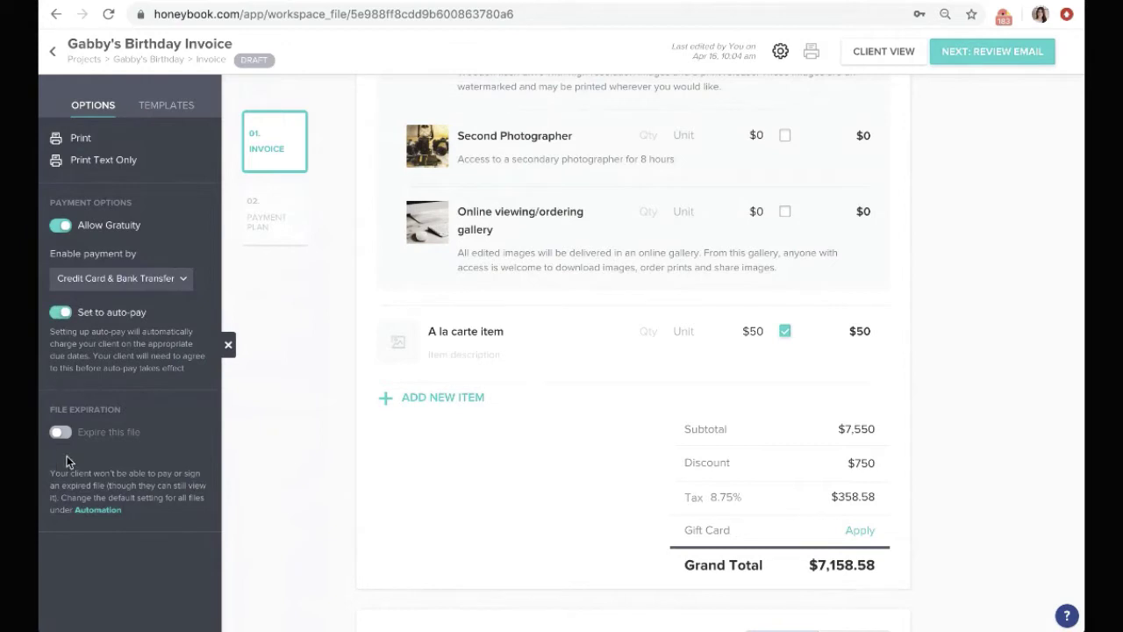
- Try out the file expiration setting, switch it back off and close the invoice options
{"action": "left_click", "coordinate": [72, 434]}
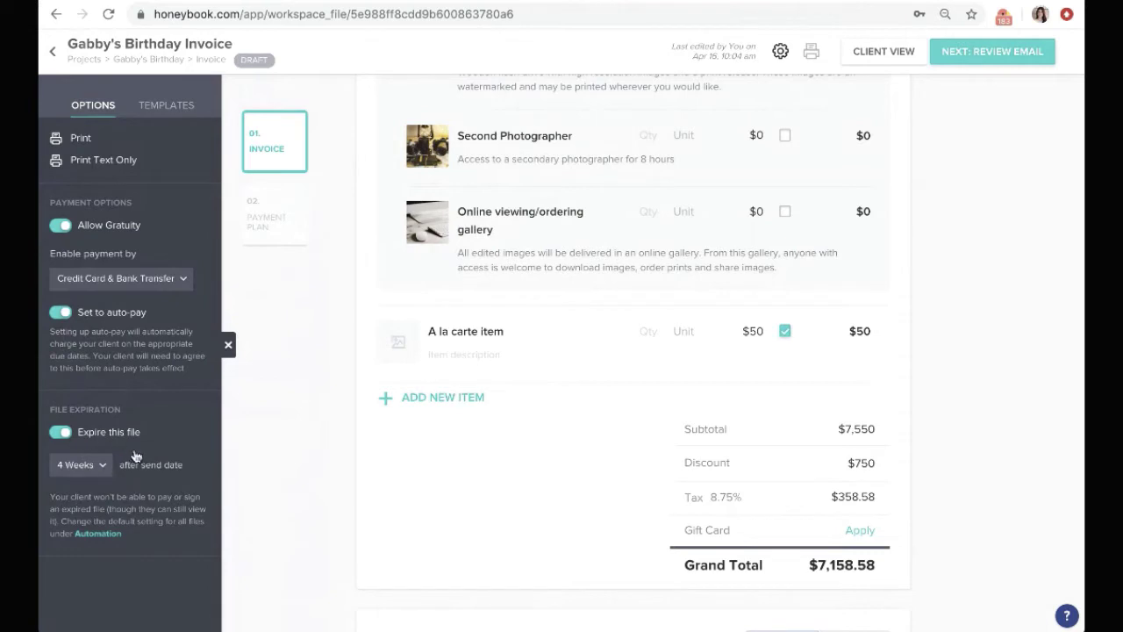
{"action": "left_click", "coordinate": [70, 433]}
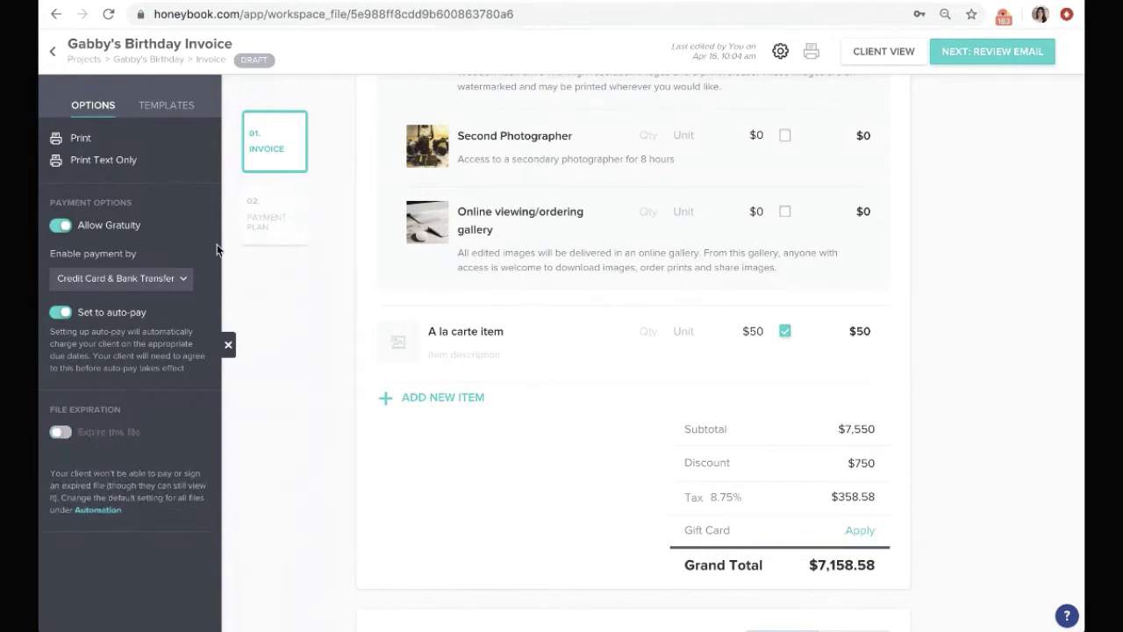
{"action": "left_click", "coordinate": [226, 348]}
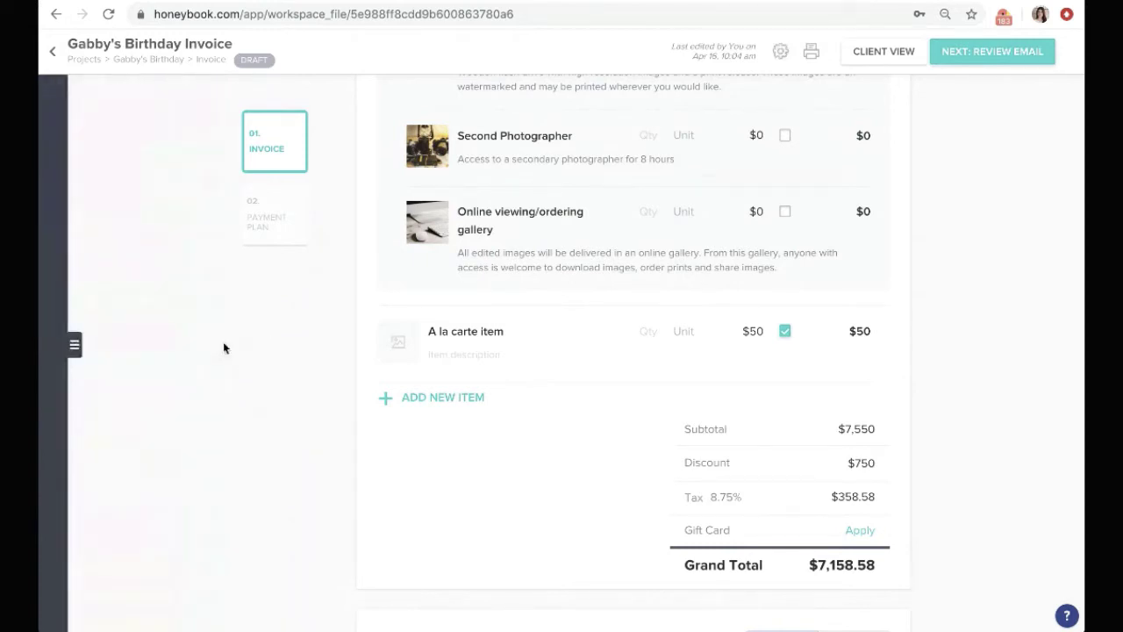
- Review the invoice items, and switch the payment schedule to Recurring and back to Scheduled
{"action": "scroll", "coordinate": [584, 446], "scroll_direction": "up", "scroll_amount": 10}
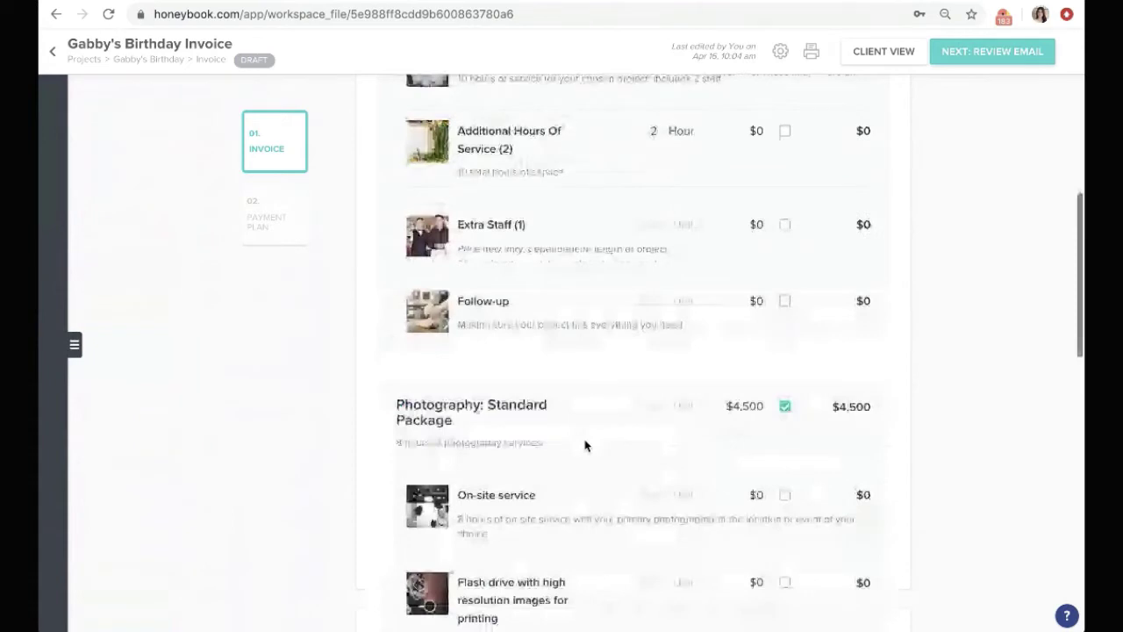
{"action": "scroll", "coordinate": [647, 327], "scroll_direction": "down", "scroll_amount": 3}
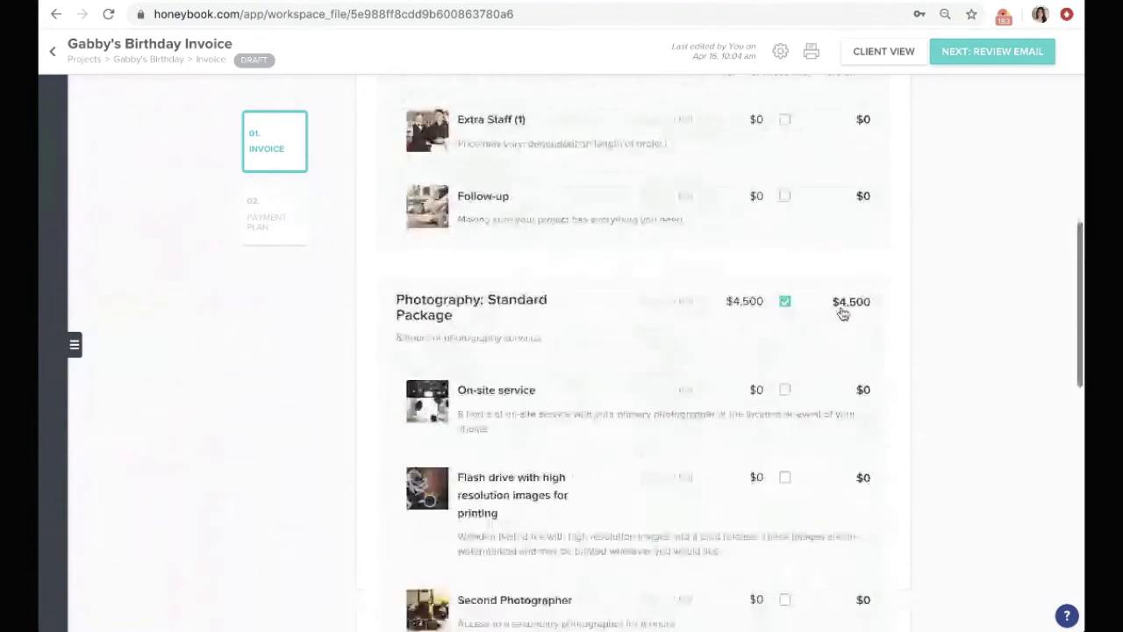
{"action": "scroll", "coordinate": [843, 314], "scroll_direction": "down", "scroll_amount": 10}
{"action": "scroll", "coordinate": [841, 315], "scroll_direction": "down", "scroll_amount": 3}
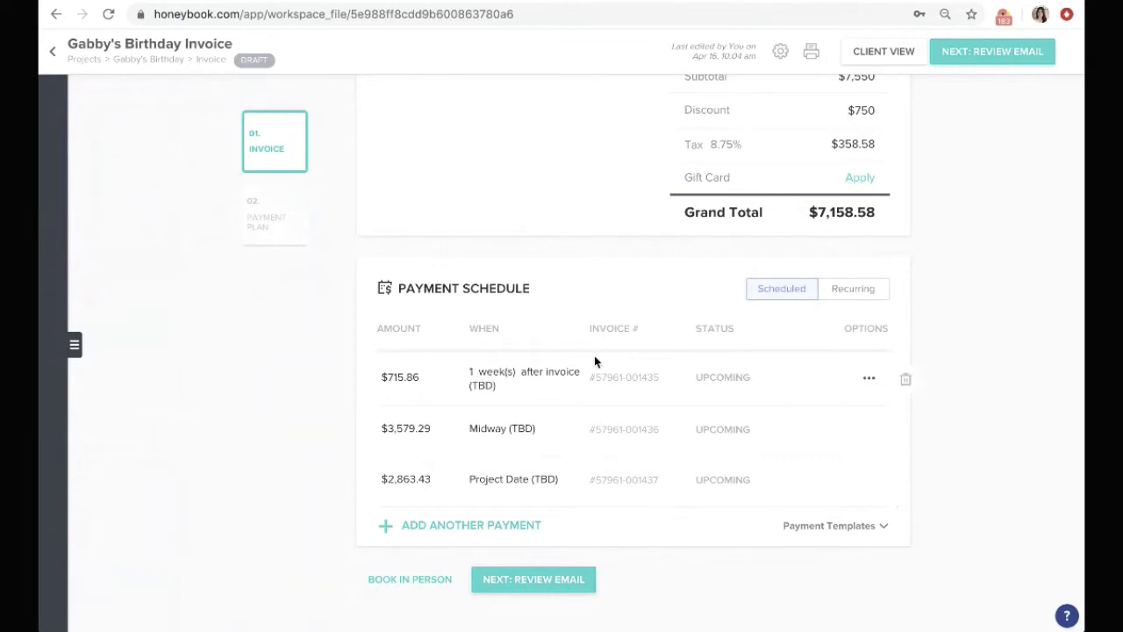
{"action": "left_click", "coordinate": [854, 289]}
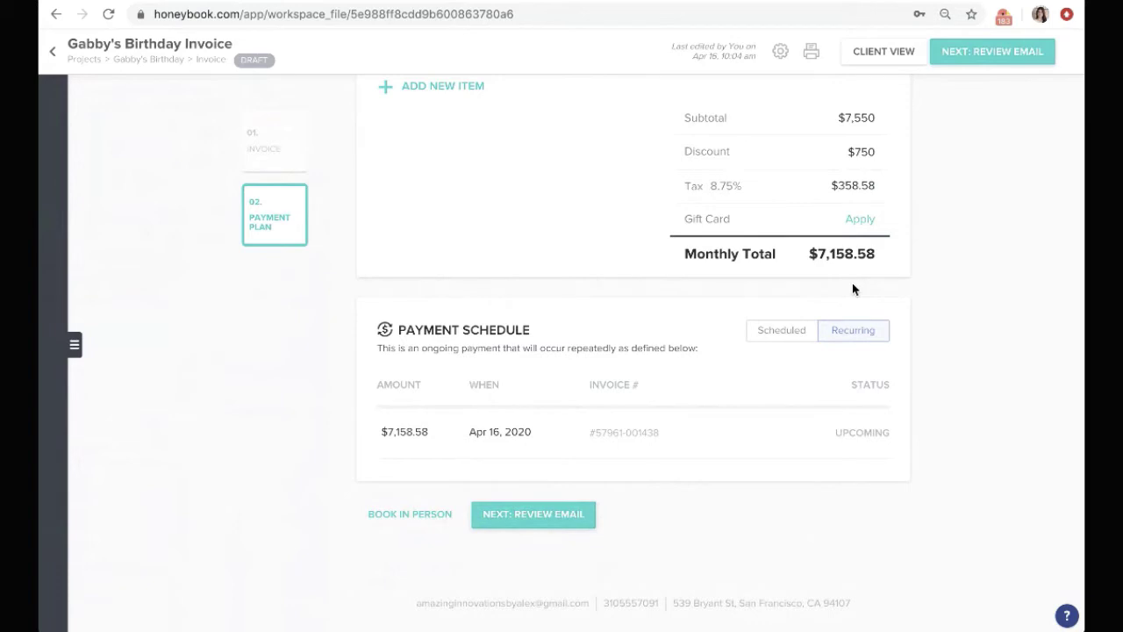
{"action": "left_click", "coordinate": [766, 334]}
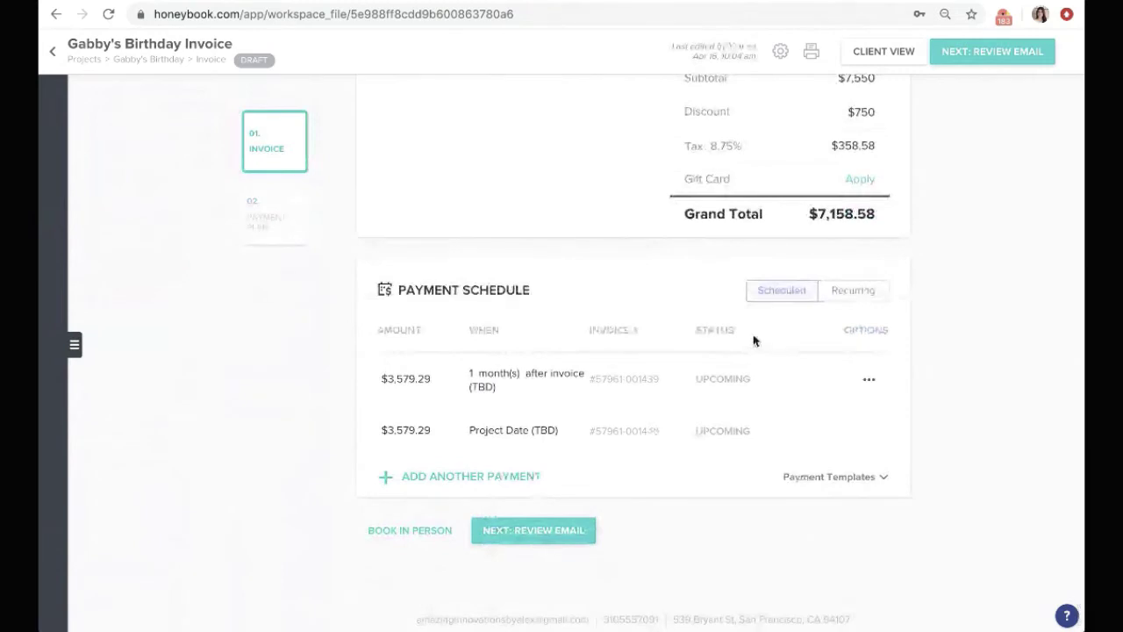
- Set the first scheduled payment's due date to Invoice Date
{"action": "left_click", "coordinate": [537, 376]}
{"action": "left_click", "coordinate": [499, 307]}
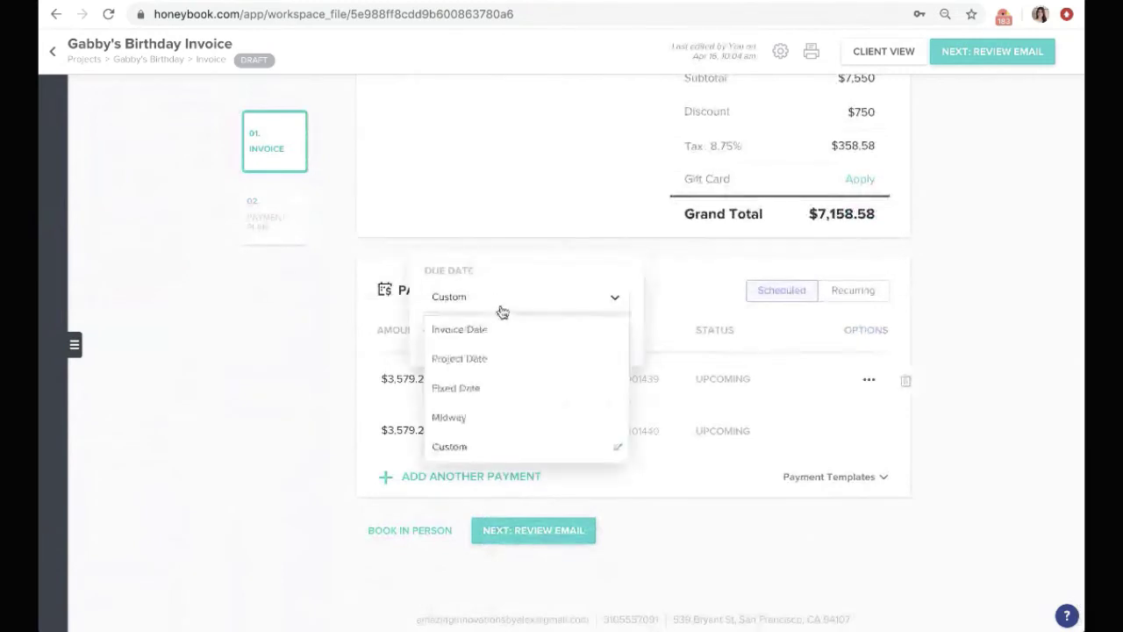
{"action": "left_click", "coordinate": [497, 332]}
- Set the second scheduled payment's due date to a fixed date of Jun 19, 2021
{"action": "left_click", "coordinate": [504, 428]}
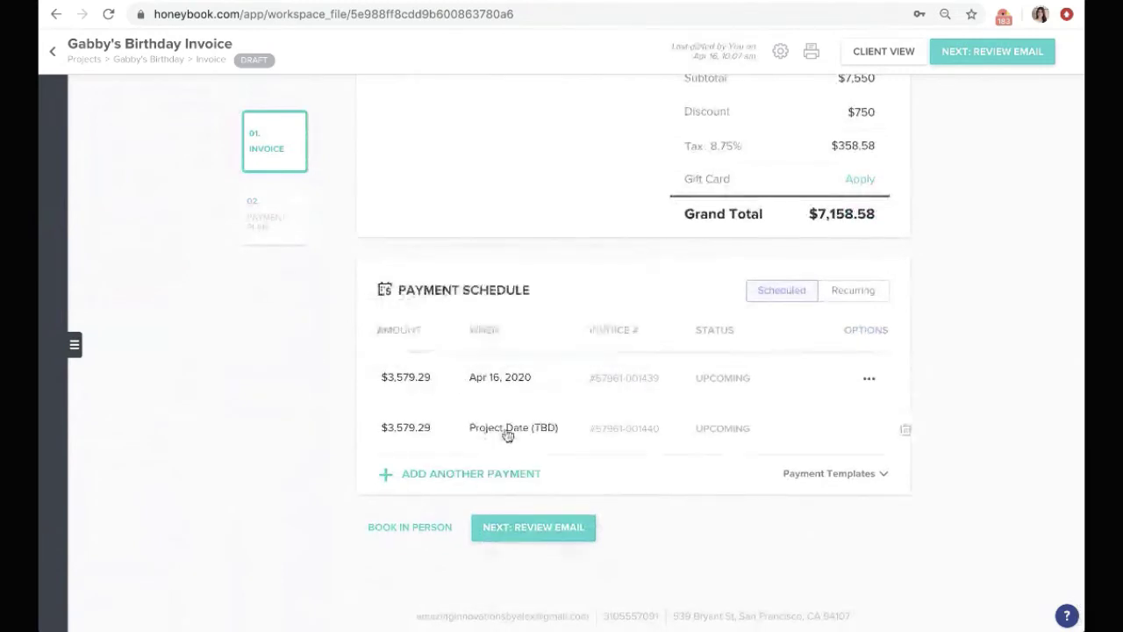
{"action": "left_click", "coordinate": [524, 376]}
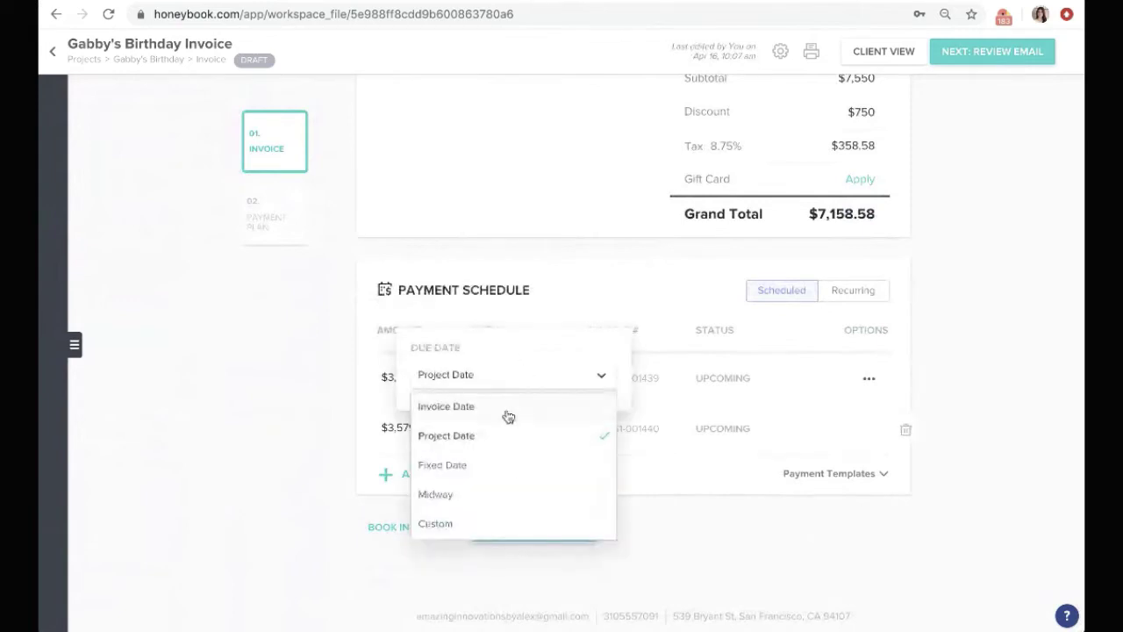
{"action": "left_click", "coordinate": [499, 475]}
{"action": "left_click", "coordinate": [579, 386]}
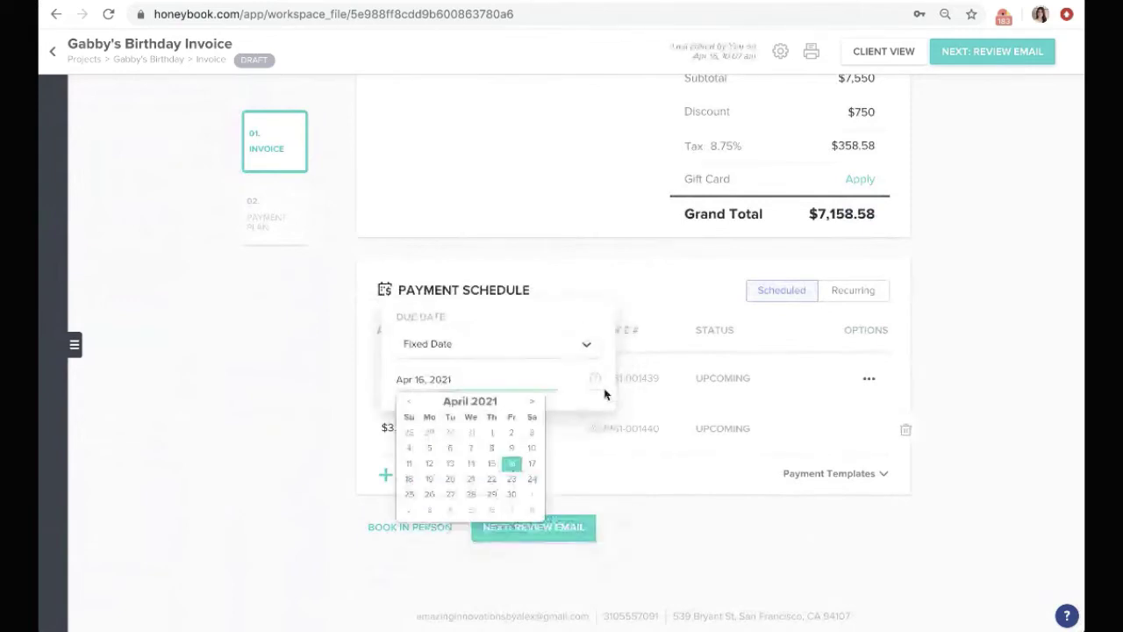
{"action": "left_click", "coordinate": [531, 404]}
{"action": "left_click", "coordinate": [531, 404]}
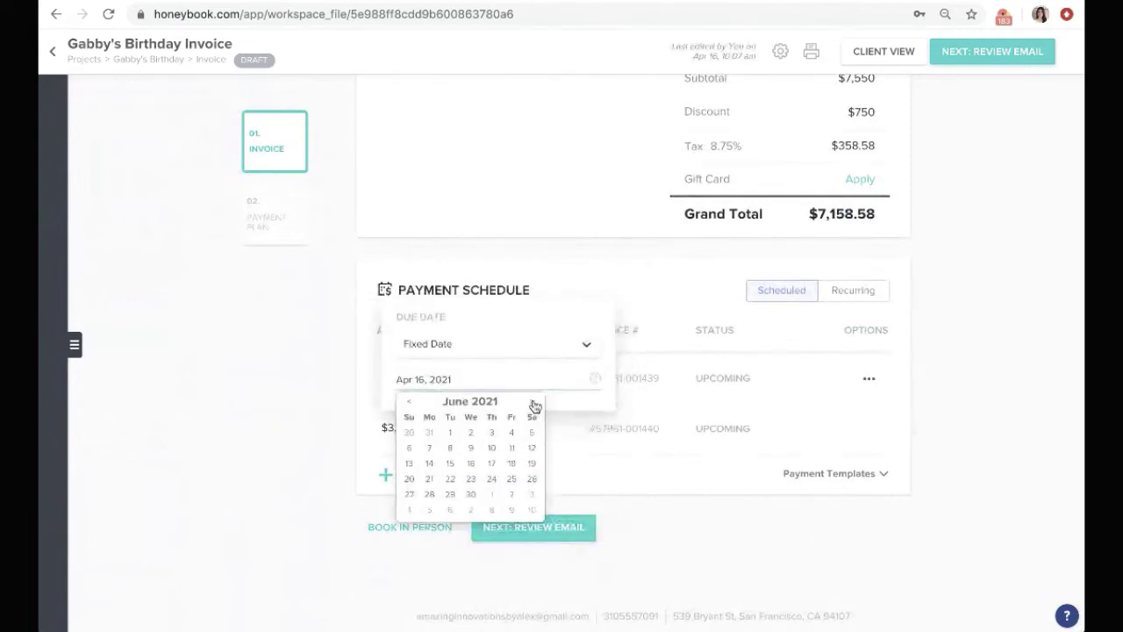
{"action": "left_click", "coordinate": [532, 466]}
{"action": "left_click", "coordinate": [711, 475]}
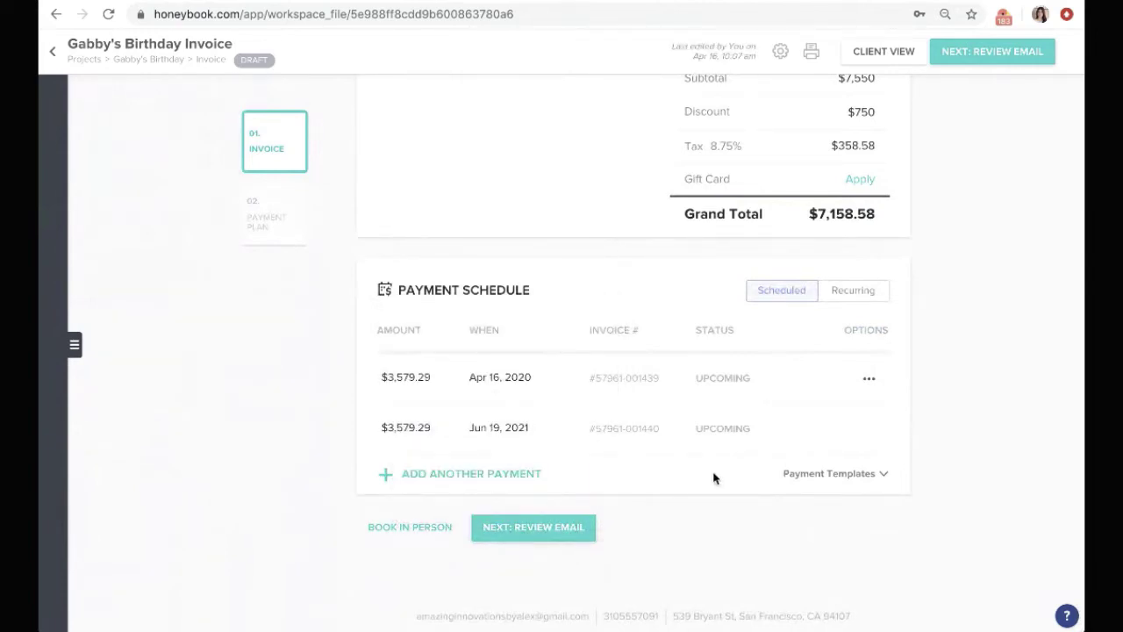
- Check the invoice's payment options and open the invoice email for review
{"action": "left_click", "coordinate": [73, 342]}
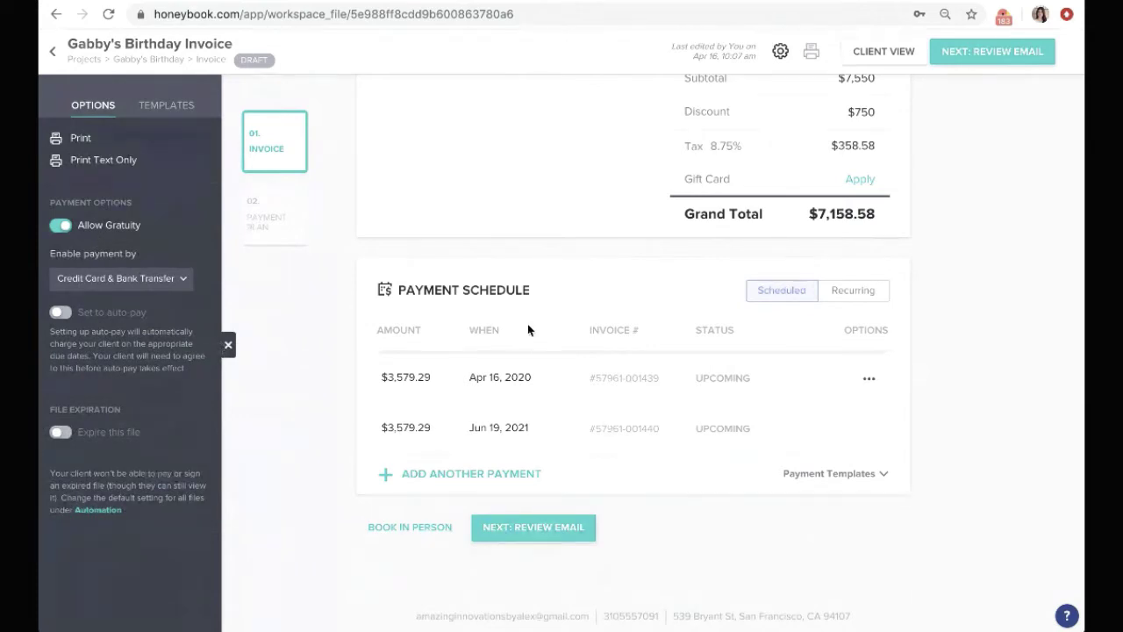
{"action": "left_click", "coordinate": [230, 344]}
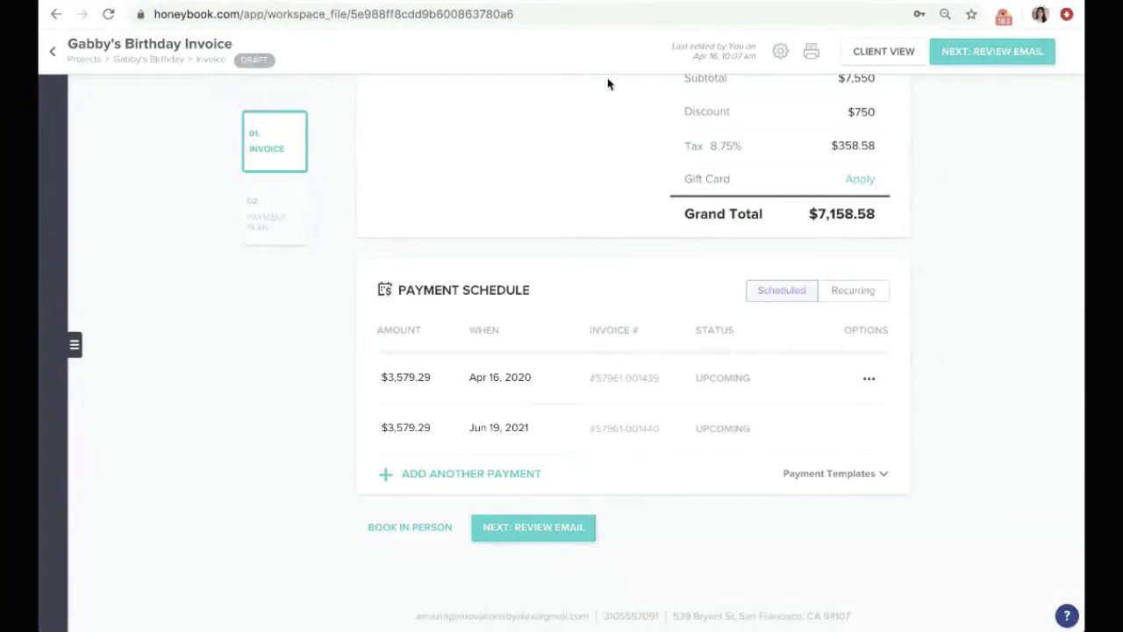
{"action": "left_click", "coordinate": [1022, 53]}
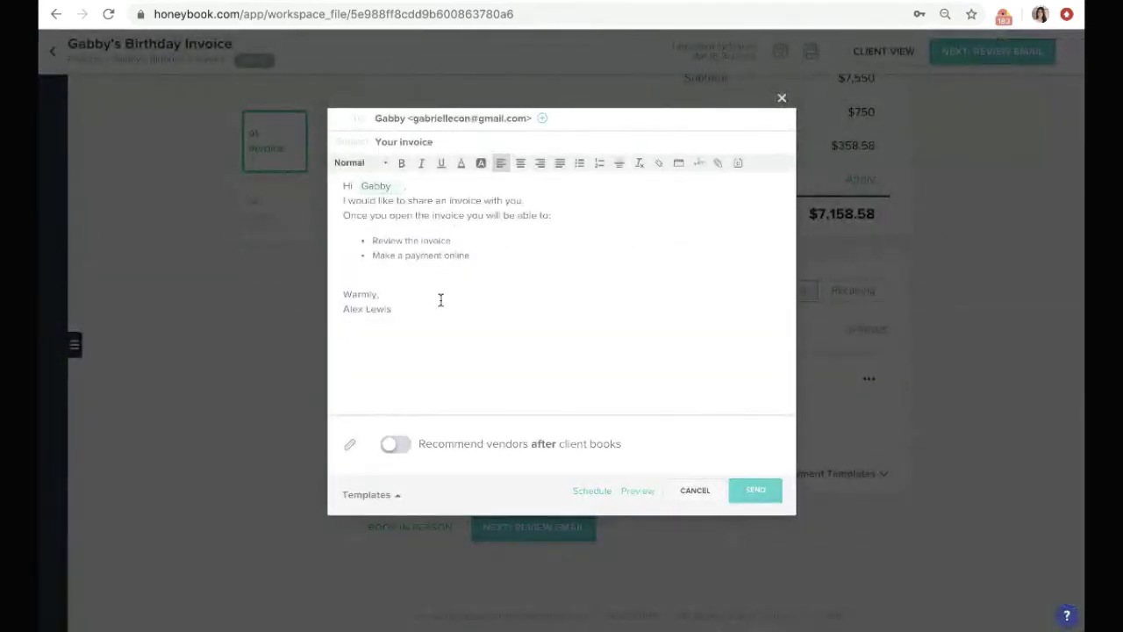
- Send the invoice email, and open the invoice from the message received in the client's Gmail inbox
{"action": "left_click", "coordinate": [743, 493]}
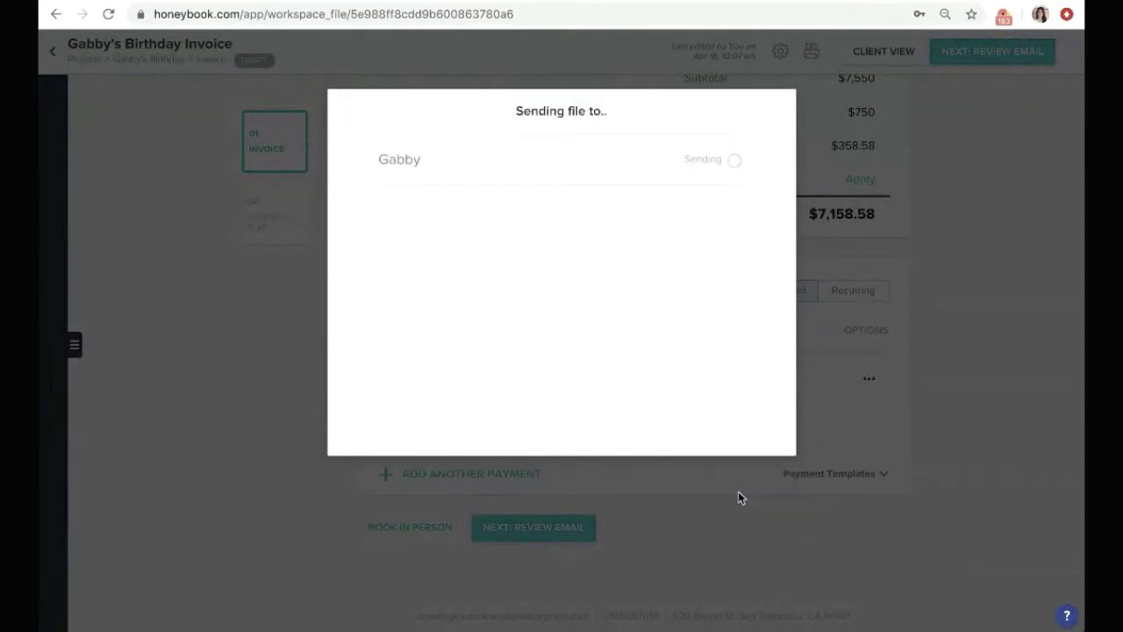
{"action": "left_click", "coordinate": [108, 15]}
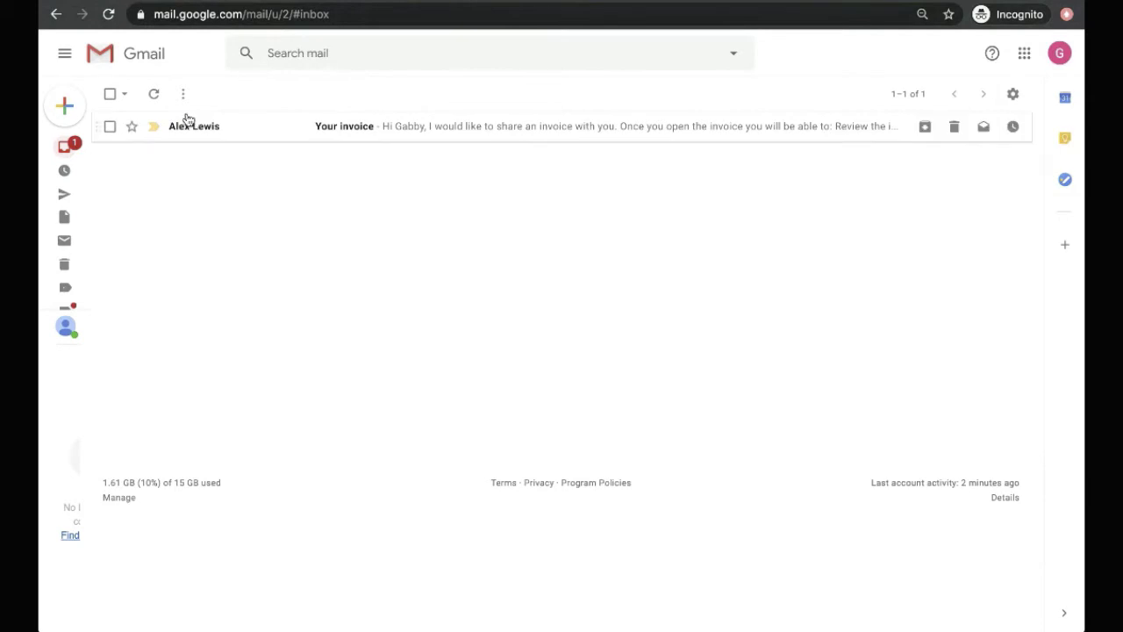
{"action": "left_click", "coordinate": [376, 138]}
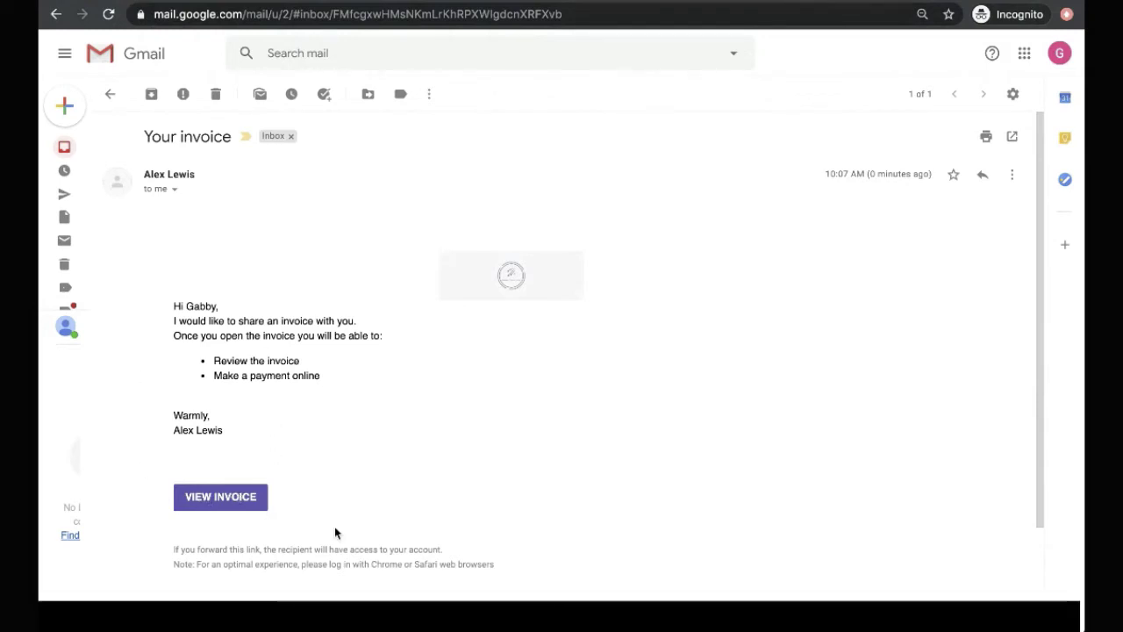
{"action": "left_click", "coordinate": [233, 497]}
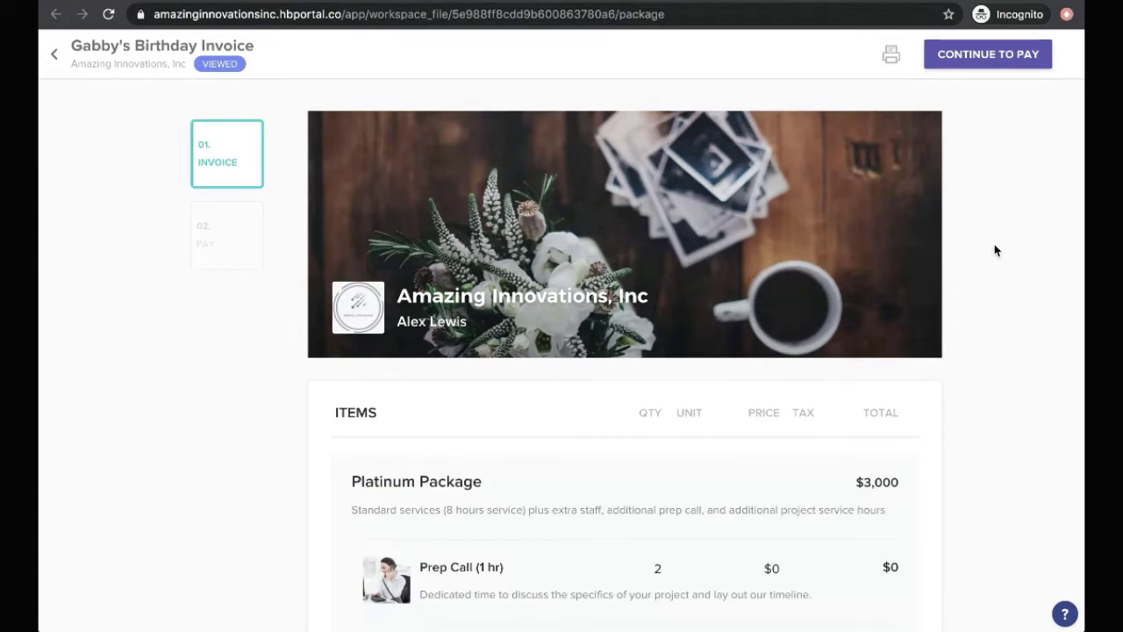
- Review the items, totals and payment schedule of the invoice as the client sees it
{"action": "scroll", "coordinate": [995, 250], "scroll_direction": "down", "scroll_amount": 12}
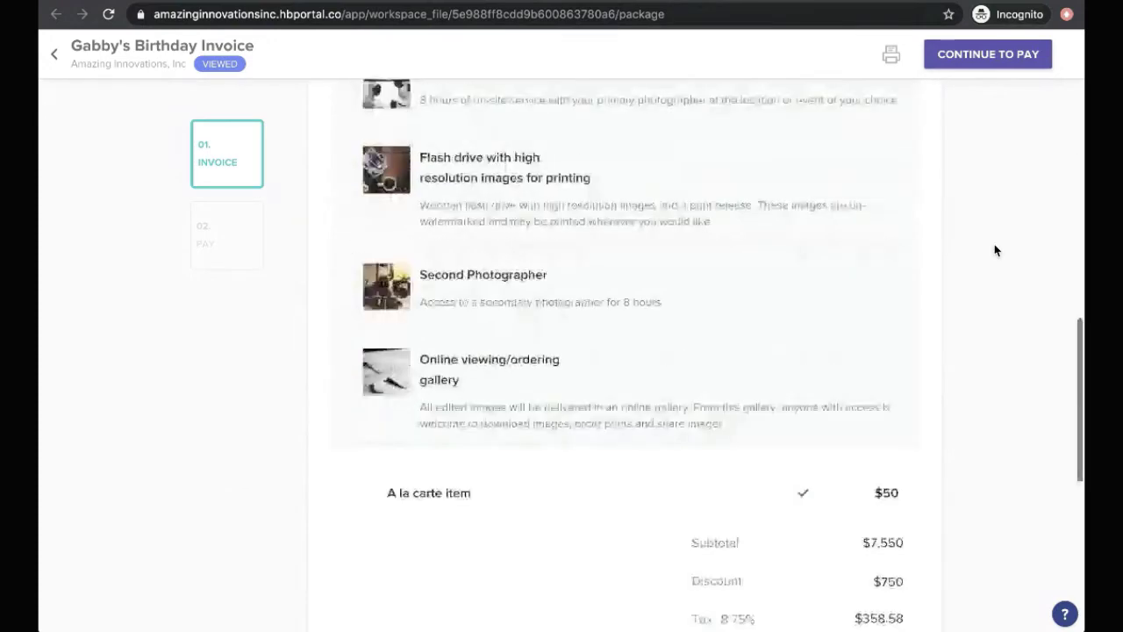
{"action": "scroll", "coordinate": [994, 250], "scroll_direction": "down", "scroll_amount": 6}
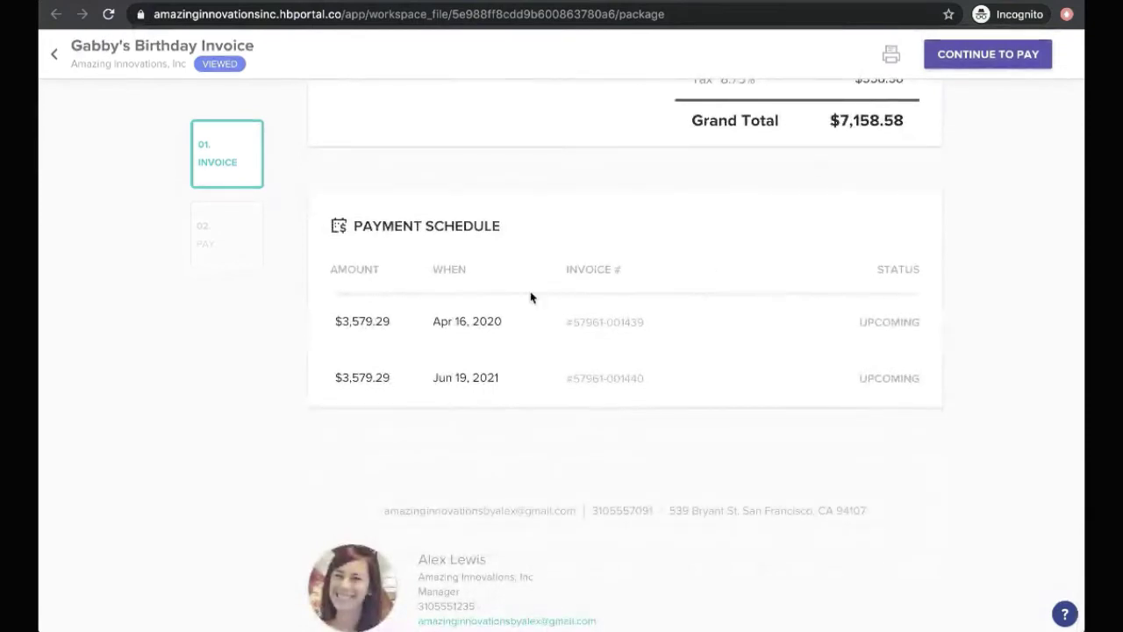
{"action": "scroll", "coordinate": [407, 312], "scroll_direction": "down", "scroll_amount": 1}
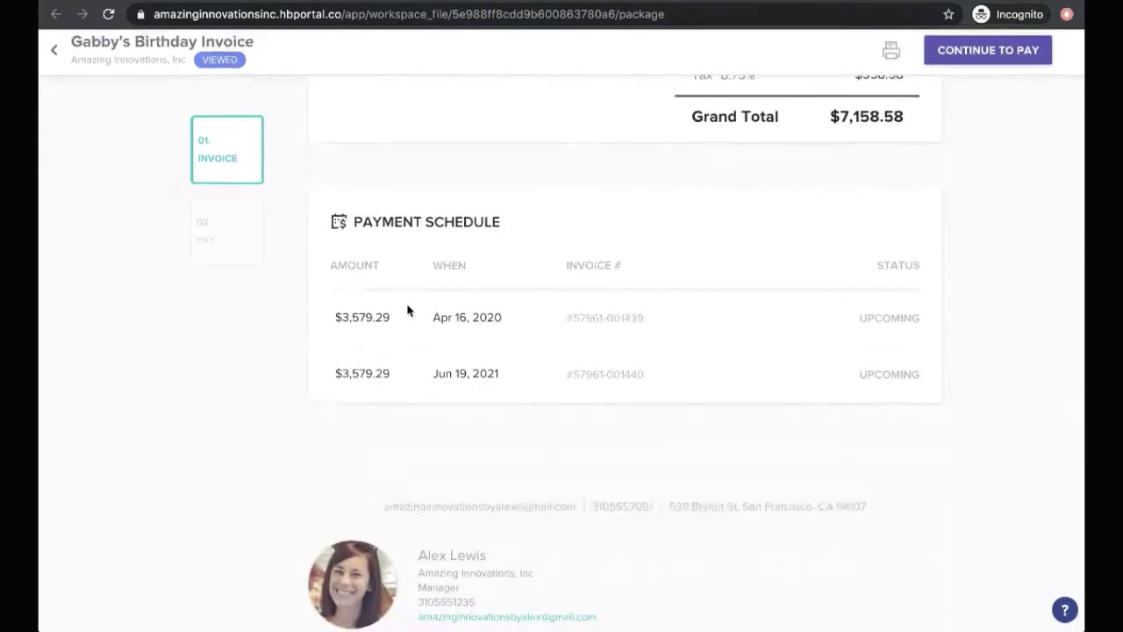
{"action": "scroll", "coordinate": [407, 310], "scroll_direction": "up", "scroll_amount": 3}
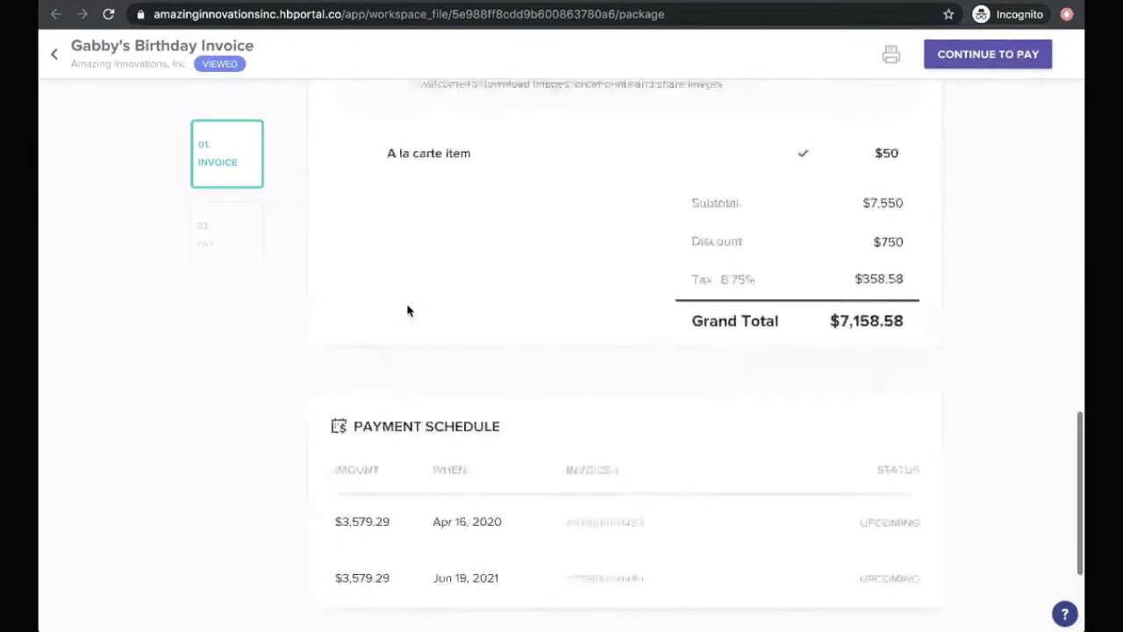
{"action": "scroll", "coordinate": [407, 309], "scroll_direction": "down", "scroll_amount": 4}
{"action": "scroll", "coordinate": [571, 484], "scroll_direction": "up", "scroll_amount": 10}
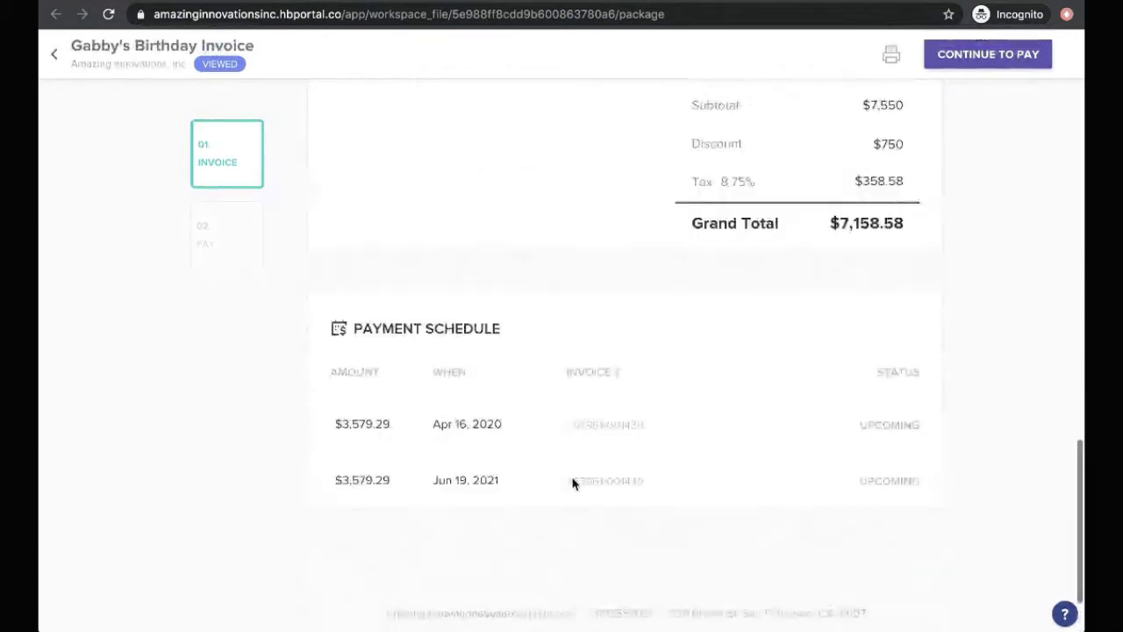
{"action": "scroll", "coordinate": [572, 484], "scroll_direction": "up", "scroll_amount": 10}
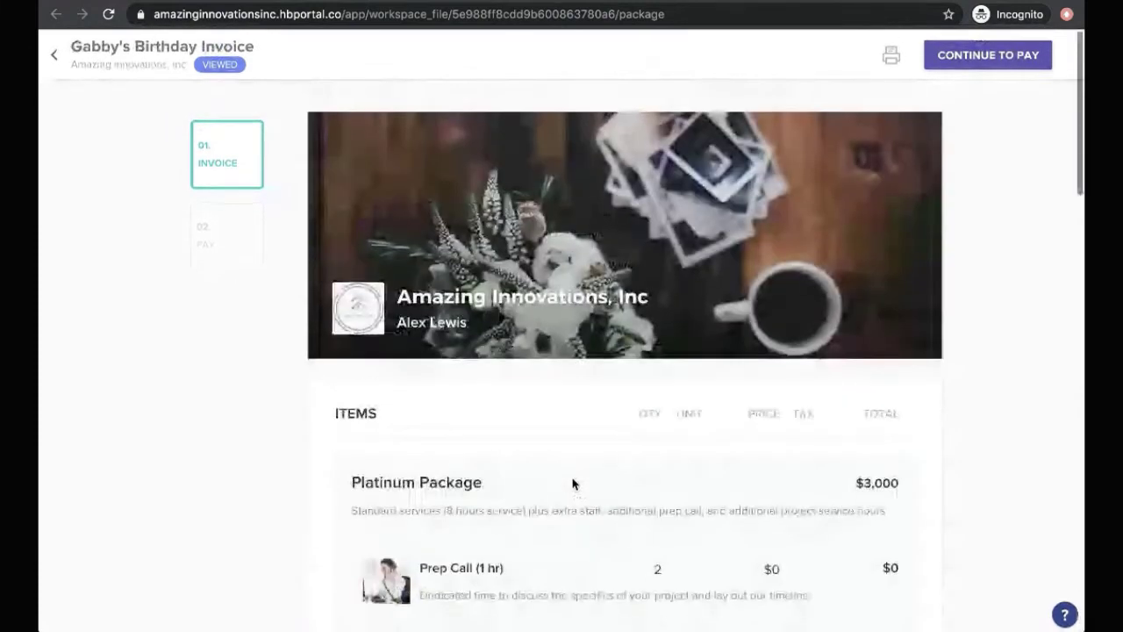
- Continue to the invoice's payment page and compare its credit card and bank transfer payment forms
{"action": "left_click", "coordinate": [1007, 51]}
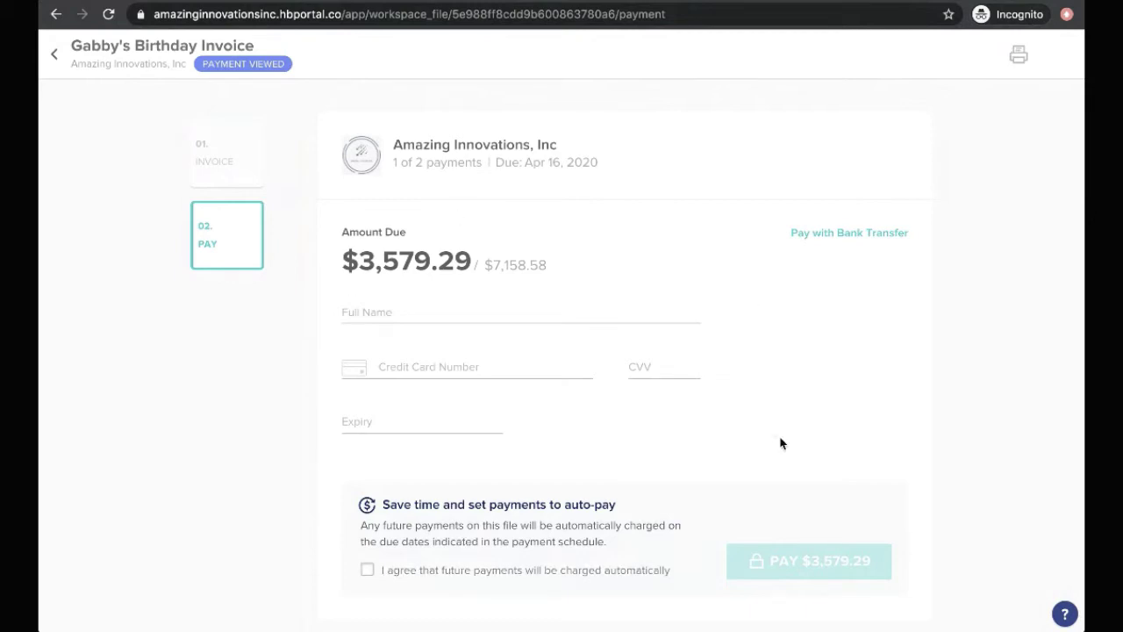
{"action": "left_click", "coordinate": [861, 241]}
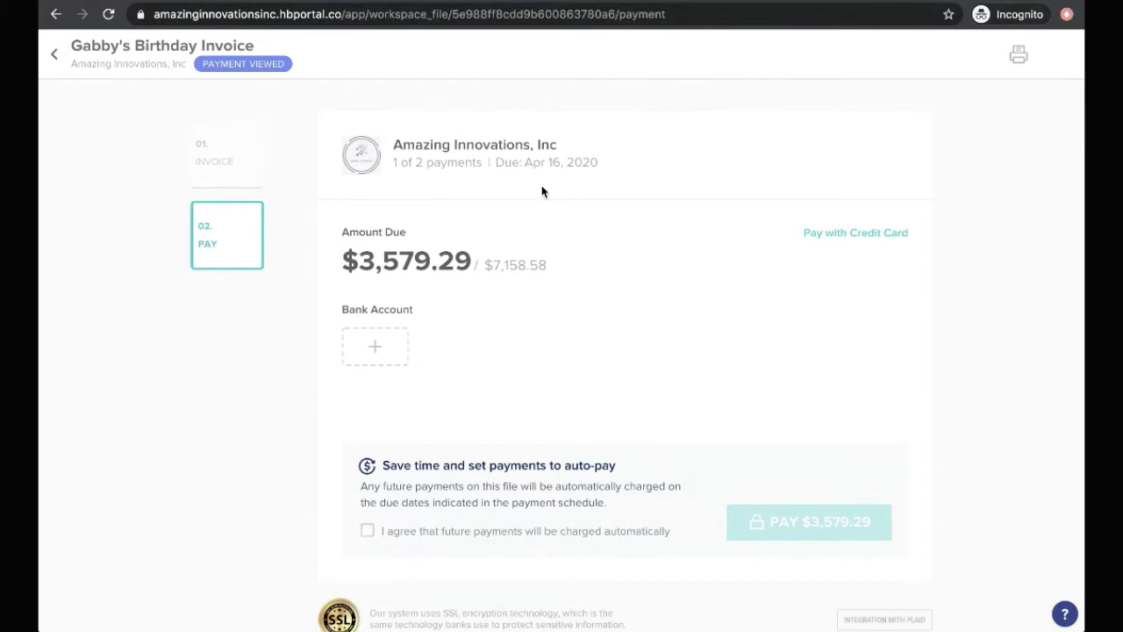
{"action": "left_click", "coordinate": [847, 234]}
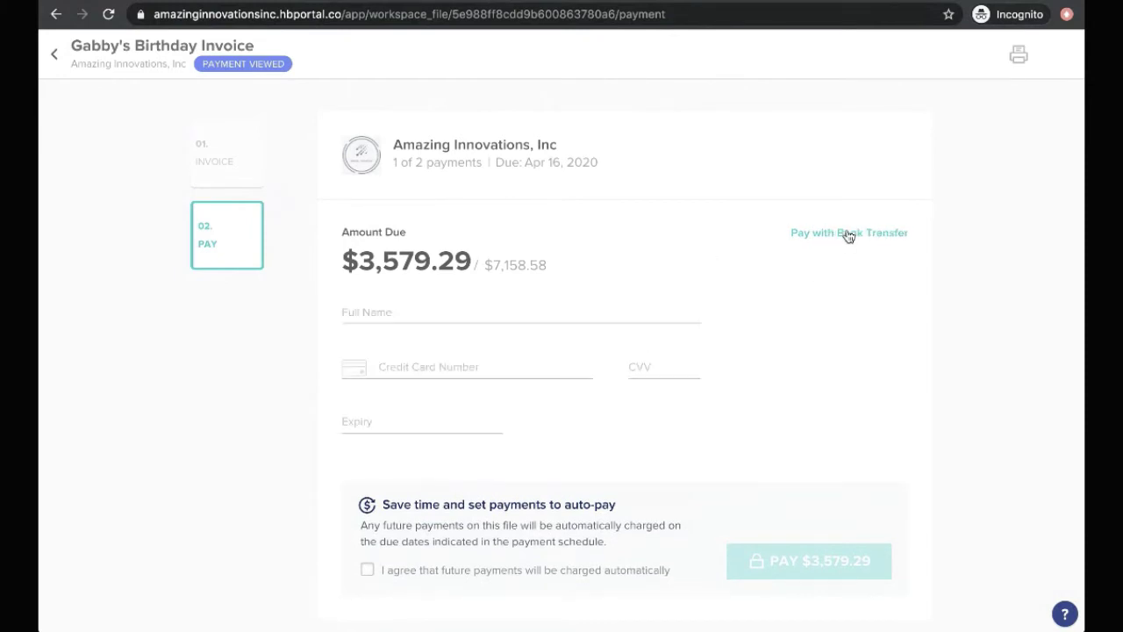
{"action": "left_click", "coordinate": [849, 235]}
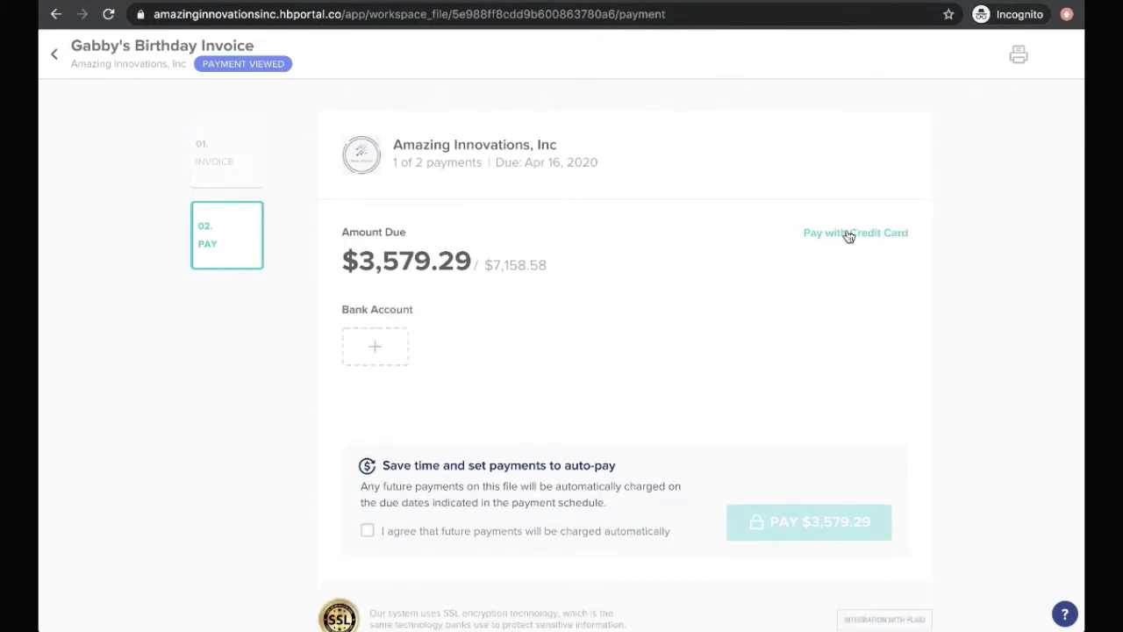
{"action": "left_click", "coordinate": [849, 235]}
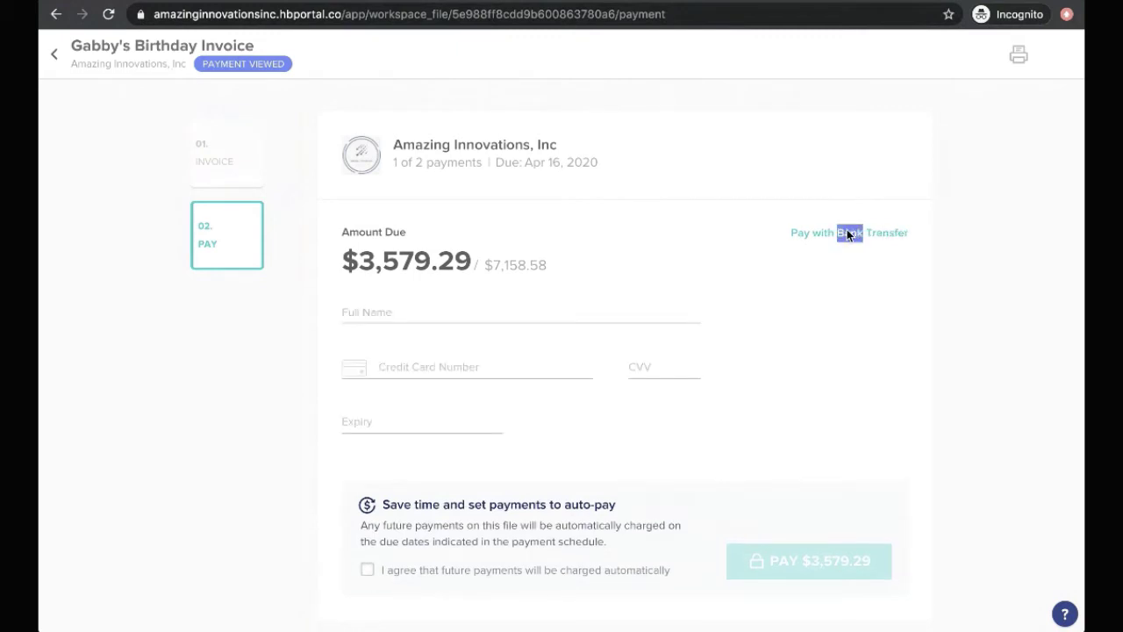
{"action": "left_click", "coordinate": [733, 228]}
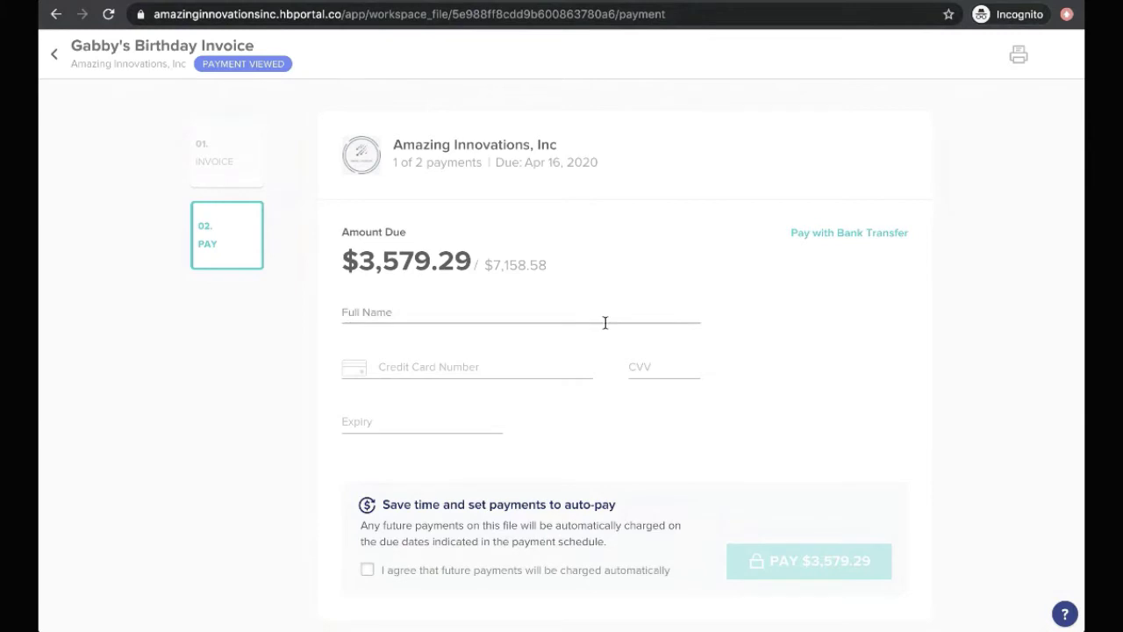
- View the bank-linking dialog for paying by bank transfer, close it, and return to the credit card form to check its auto-pay option
{"action": "scroll", "coordinate": [551, 342], "scroll_direction": "down", "scroll_amount": 1}
{"action": "left_click", "coordinate": [835, 184]}
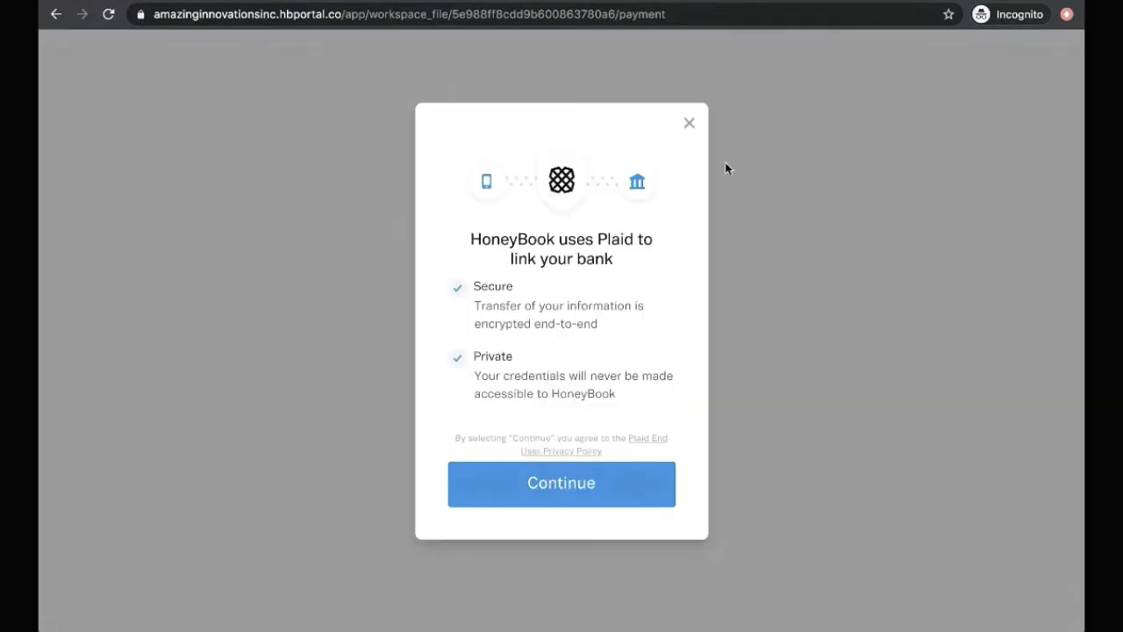
{"action": "left_click", "coordinate": [690, 124]}
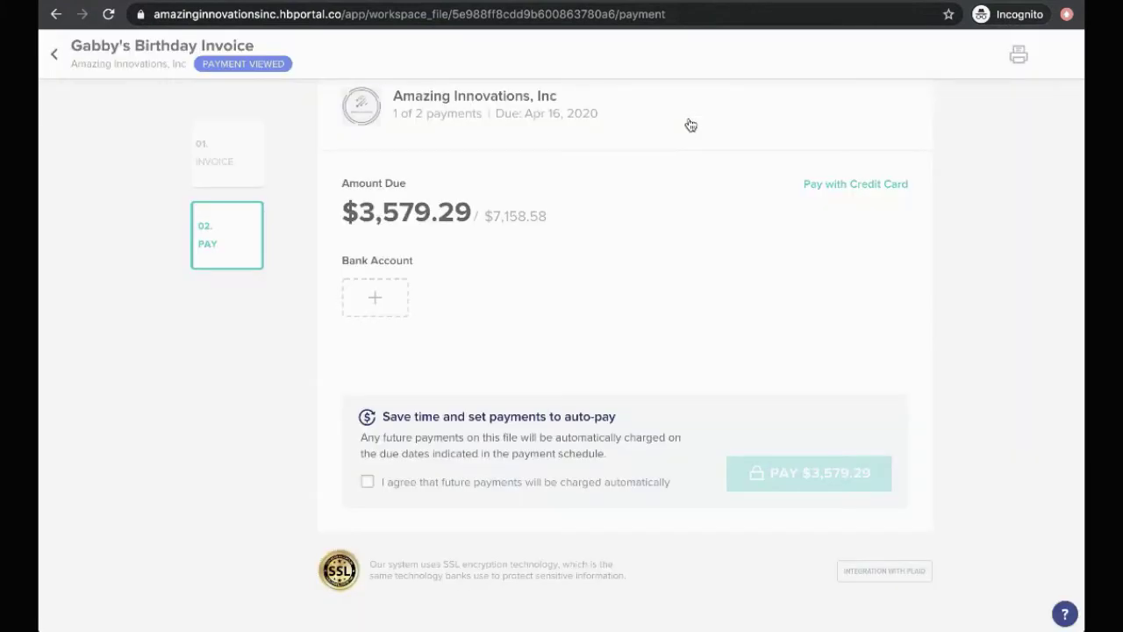
{"action": "left_click", "coordinate": [865, 195]}
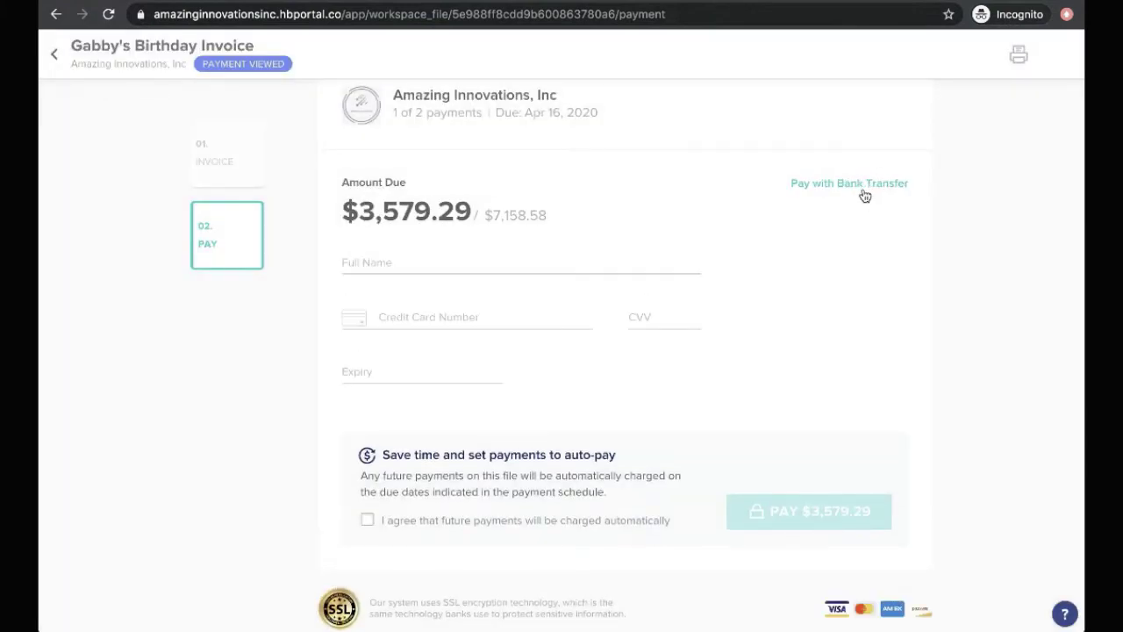
{"action": "left_click", "coordinate": [483, 254]}
{"action": "left_click", "coordinate": [665, 244]}
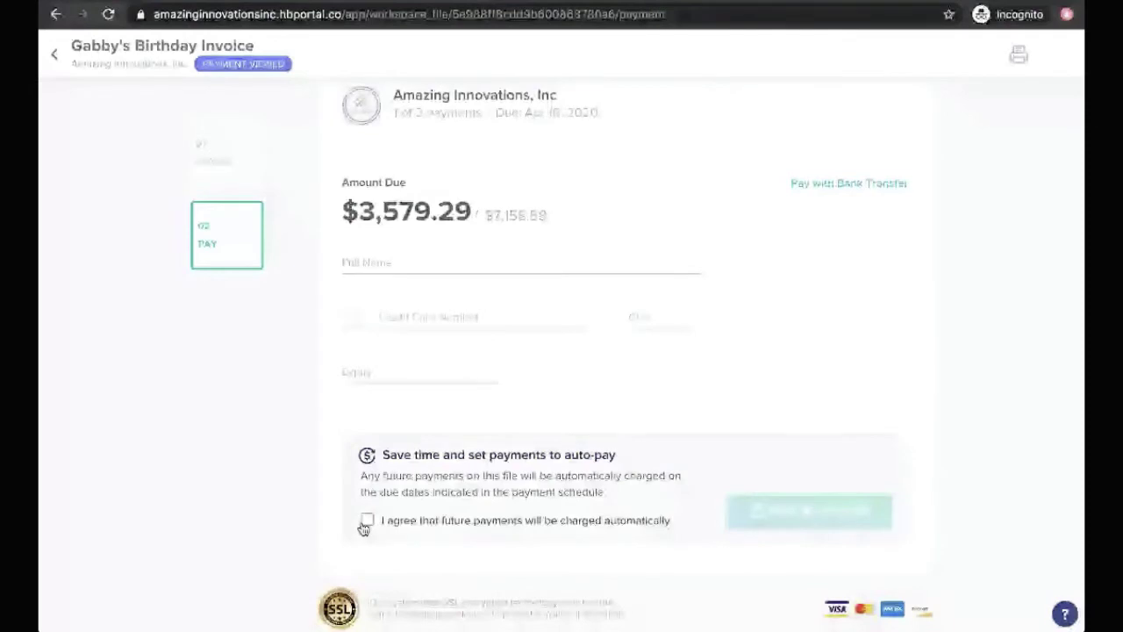
{"action": "scroll", "coordinate": [480, 255], "scroll_direction": "up", "scroll_amount": 1}
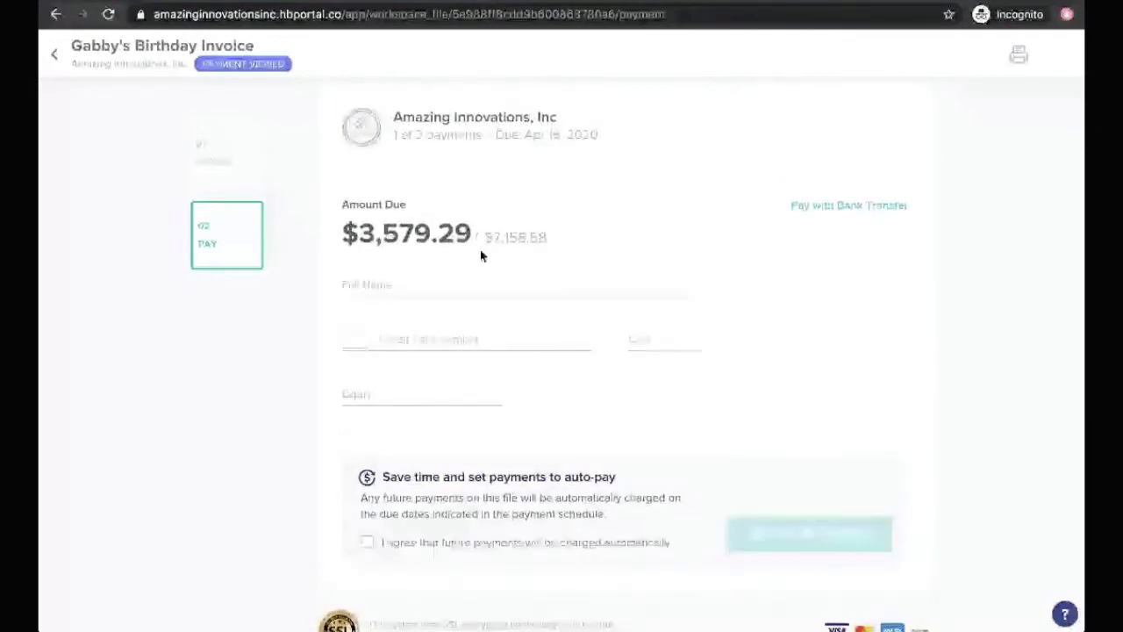
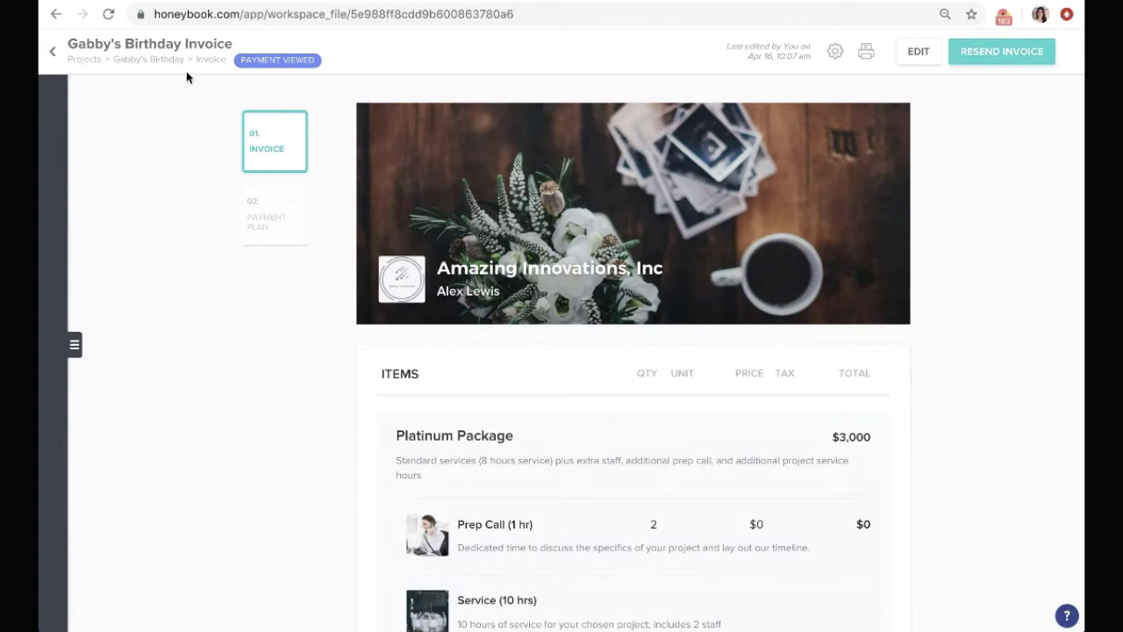
- Switch back to the business's HoneyBook view, look over the sent invoice, and open it for editing
{"action": "scroll", "coordinate": [298, 303], "scroll_direction": "down", "scroll_amount": 3}
{"action": "scroll", "coordinate": [298, 303], "scroll_direction": "down", "scroll_amount": 5}
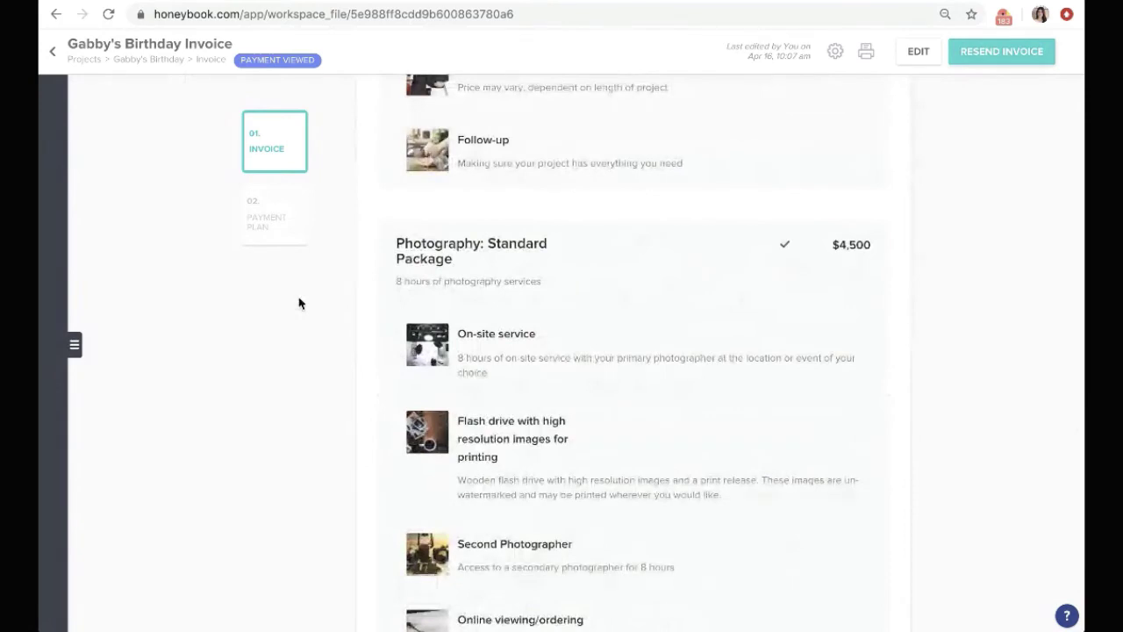
{"action": "scroll", "coordinate": [298, 303], "scroll_direction": "up", "scroll_amount": 4}
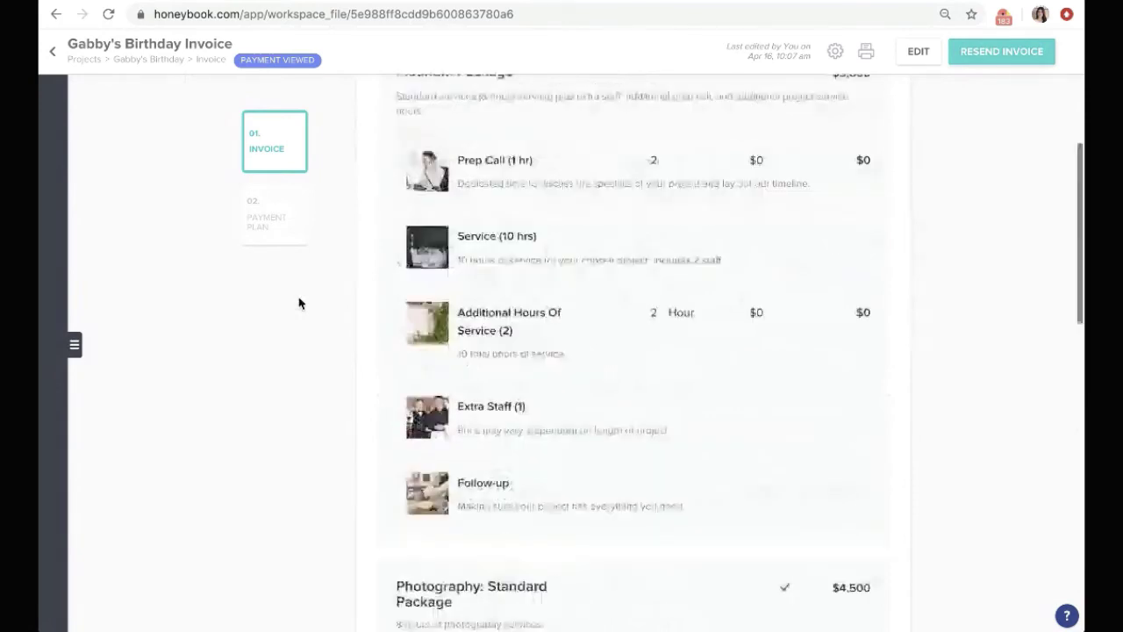
{"action": "scroll", "coordinate": [298, 303], "scroll_direction": "up", "scroll_amount": 4}
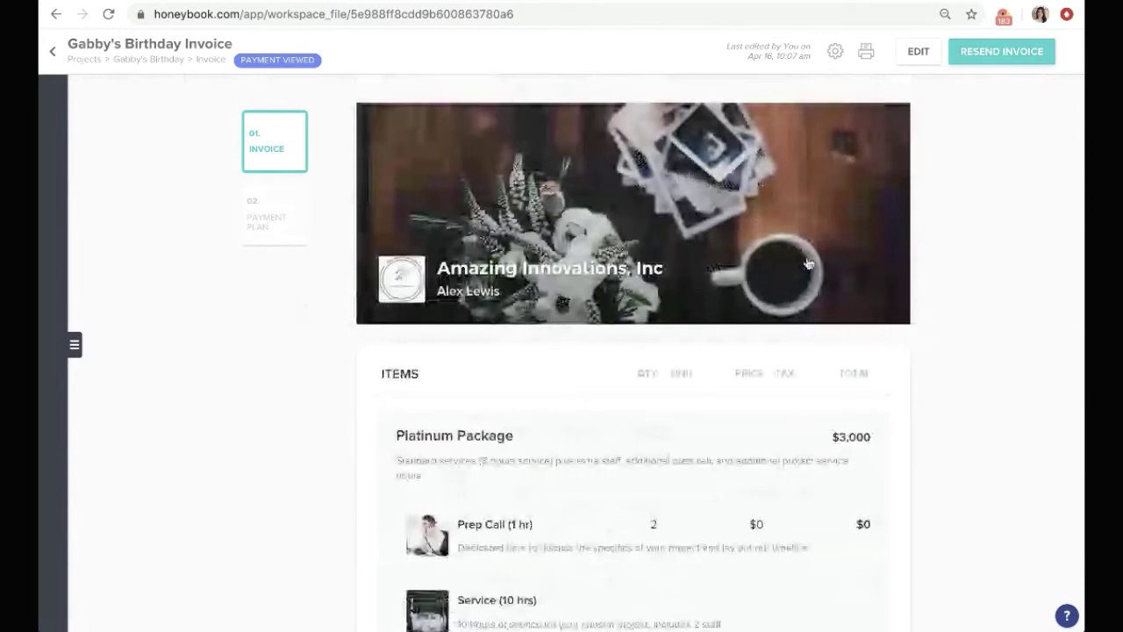
{"action": "left_click", "coordinate": [915, 53]}
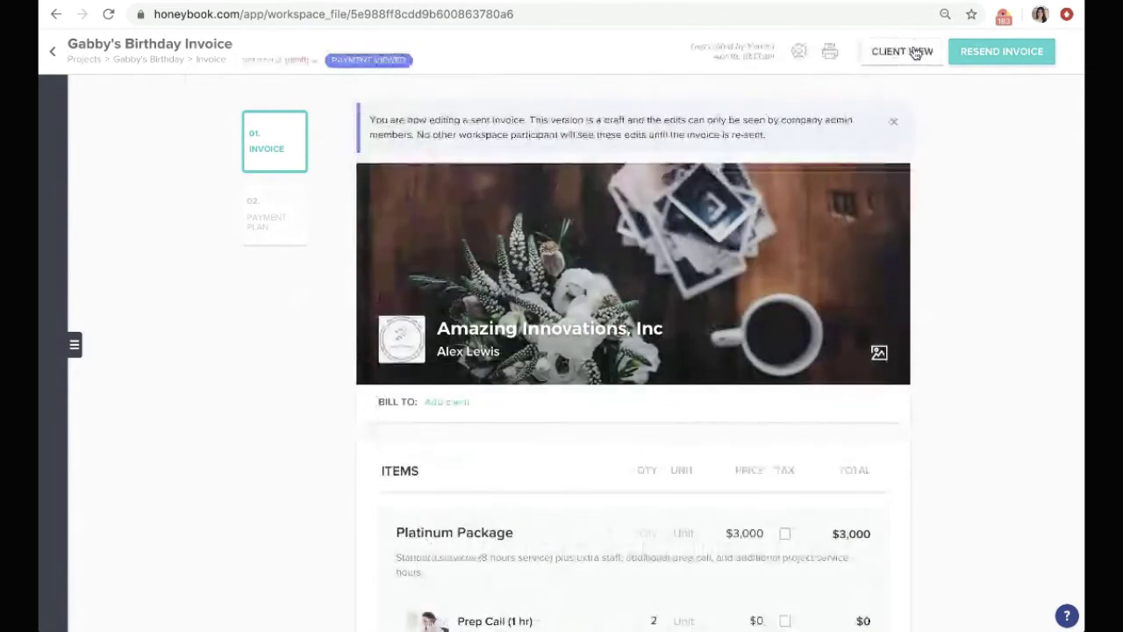
{"action": "left_click", "coordinate": [990, 232]}
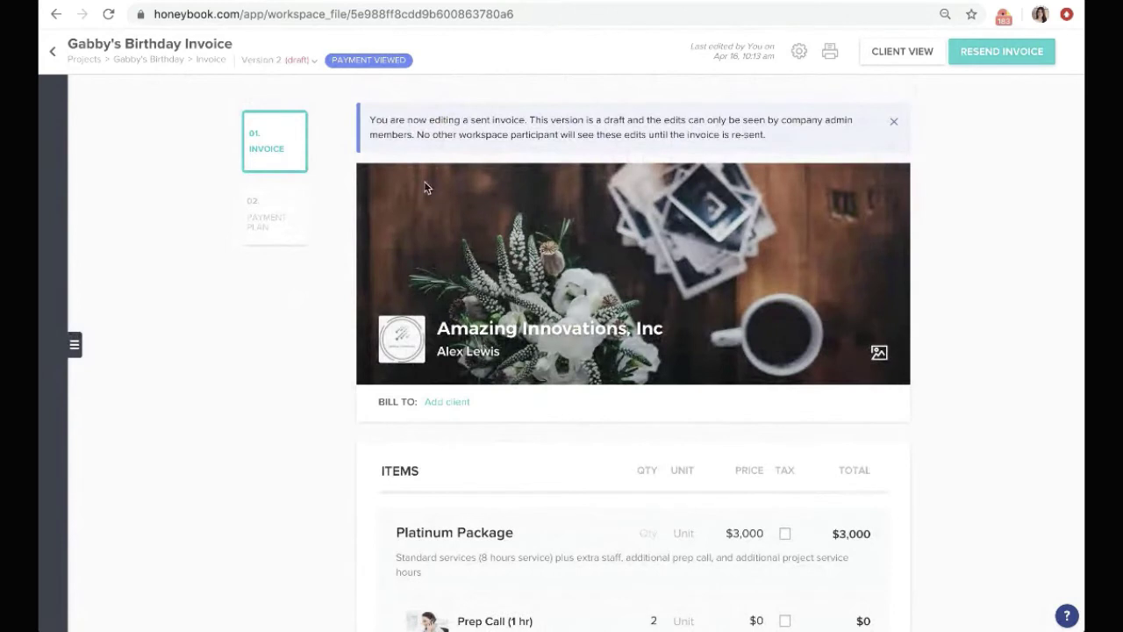
- Remove the tax from the Photography: Standard Package item
{"action": "scroll", "coordinate": [425, 187], "scroll_direction": "down", "scroll_amount": 3}
{"action": "scroll", "coordinate": [424, 187], "scroll_direction": "down", "scroll_amount": 4}
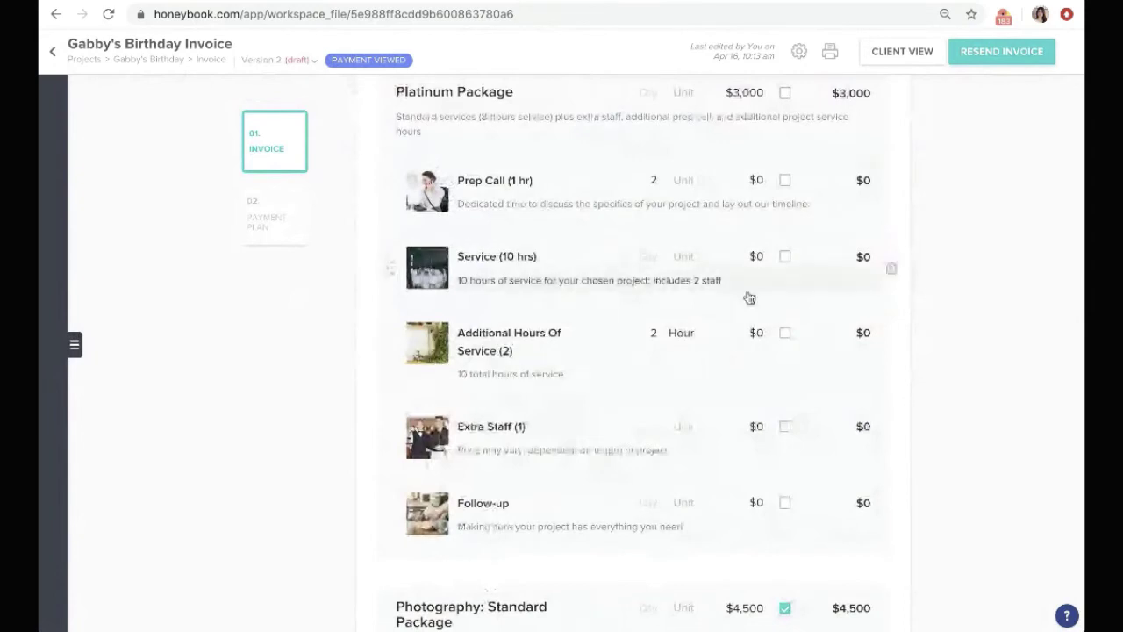
{"action": "scroll", "coordinate": [748, 298], "scroll_direction": "down", "scroll_amount": 2}
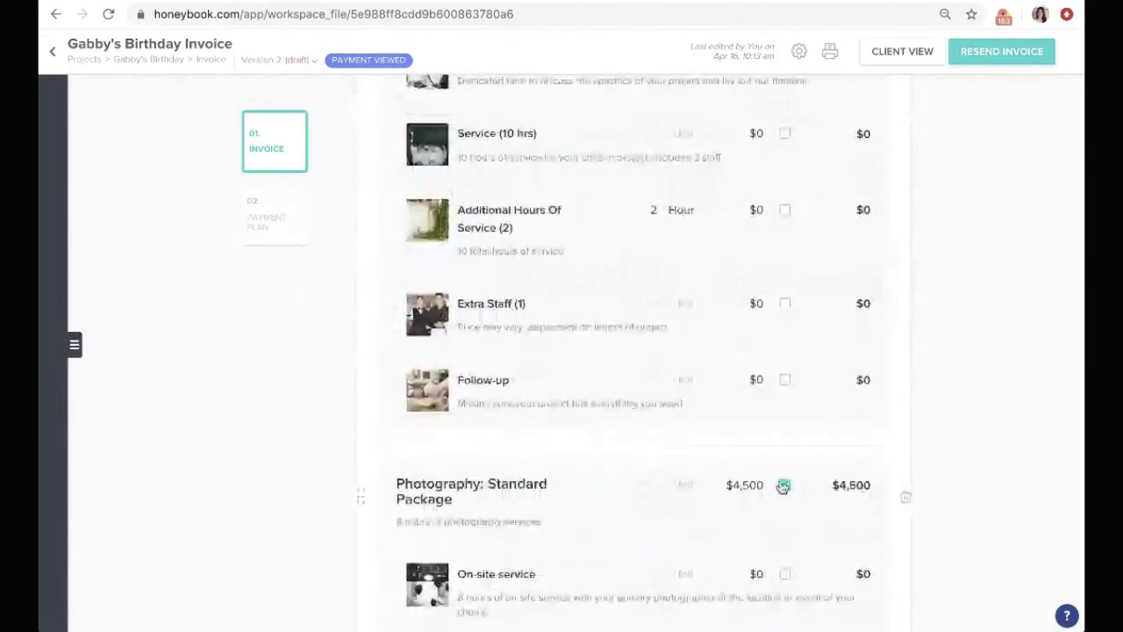
{"action": "scroll", "coordinate": [783, 487], "scroll_direction": "down", "scroll_amount": 2}
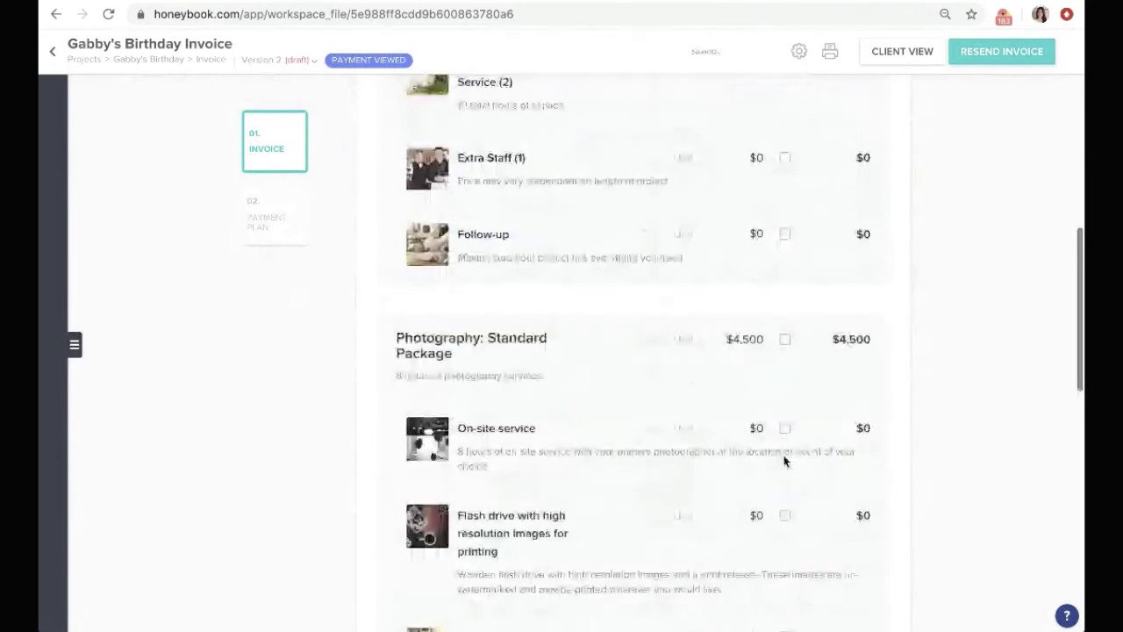
- Set the Platinum Package price to $2,500
{"action": "scroll", "coordinate": [776, 421], "scroll_direction": "up", "scroll_amount": 7}
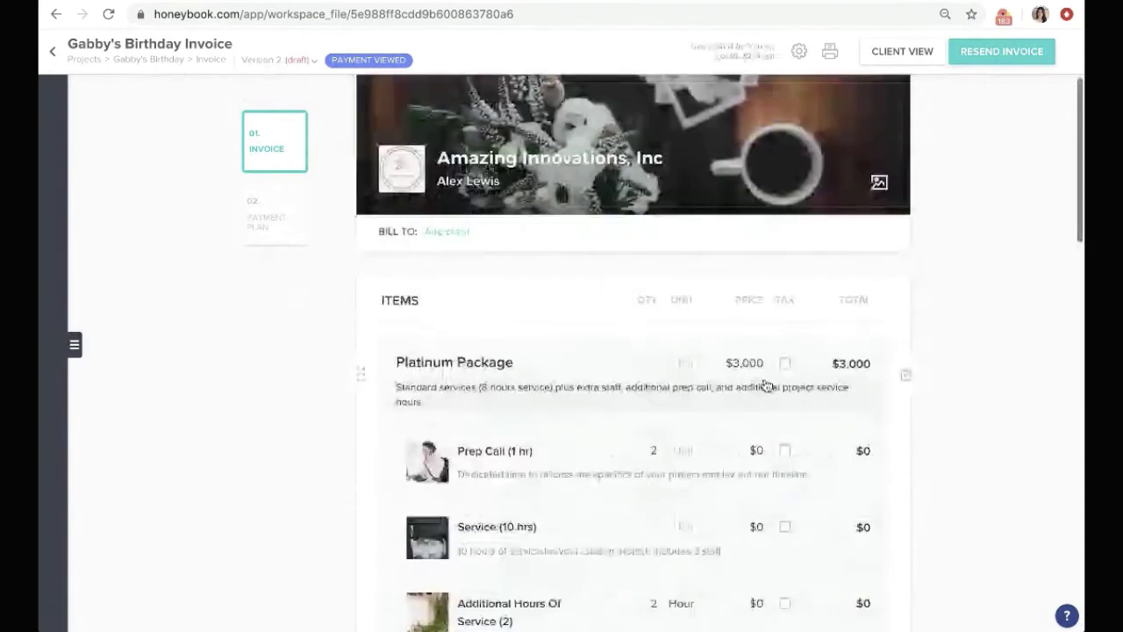
{"action": "left_click", "coordinate": [752, 373]}
{"action": "key", "text": "BackSpace"}
{"action": "type", "text": "2500"}
{"action": "left_click", "coordinate": [1047, 458]}
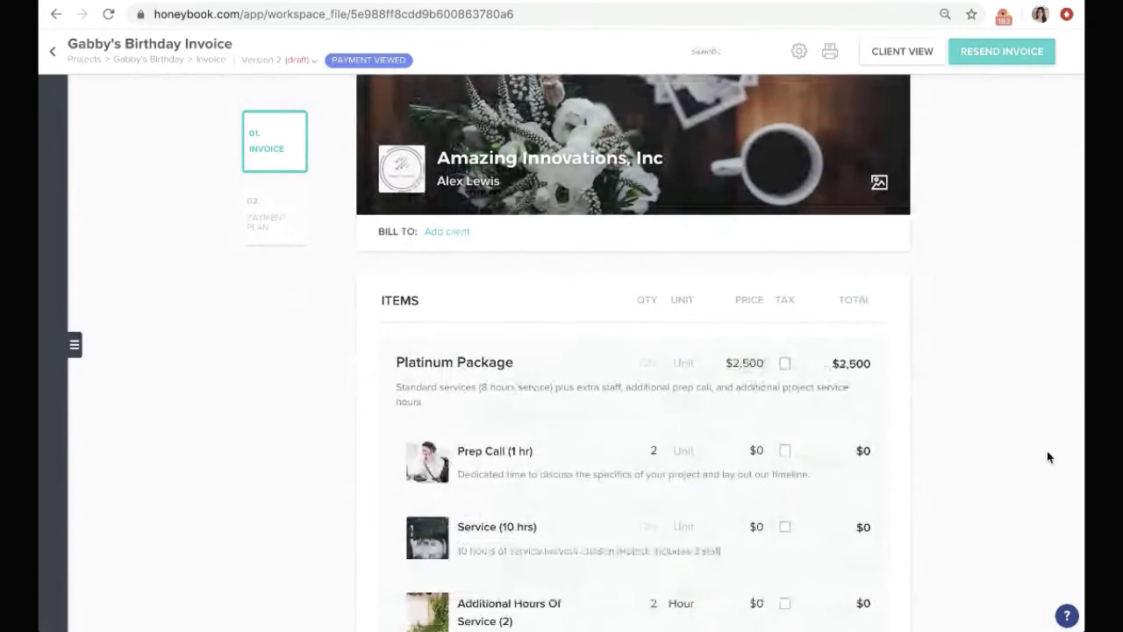
- Remove the Extra Staff (1) item from the Platinum Package
{"action": "scroll", "coordinate": [752, 259], "scroll_direction": "down", "scroll_amount": 3}
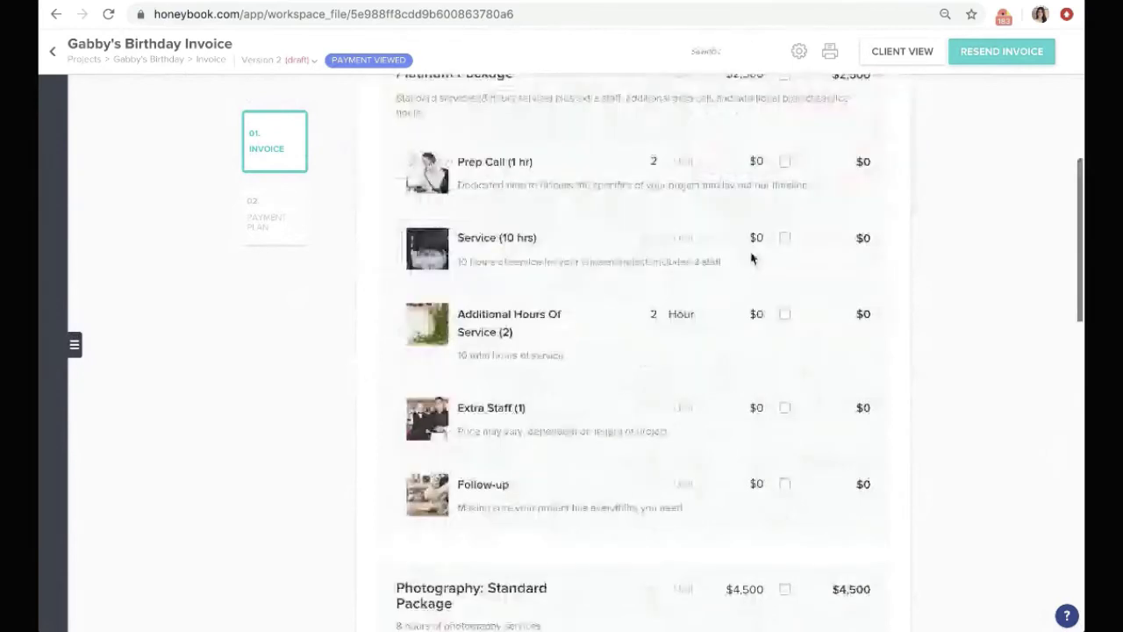
{"action": "mouse_move", "coordinate": [894, 424]}
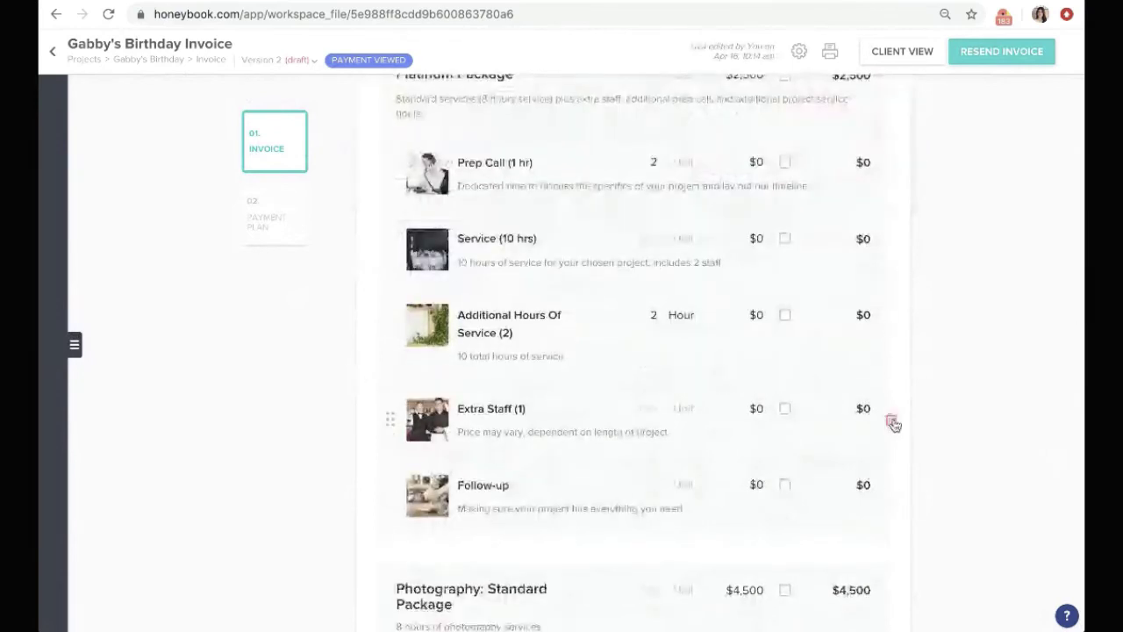
- Review the invoice's package items, a la carte item, totals and payment schedule after the edits
{"action": "scroll", "coordinate": [566, 379], "scroll_direction": "down", "scroll_amount": 5}
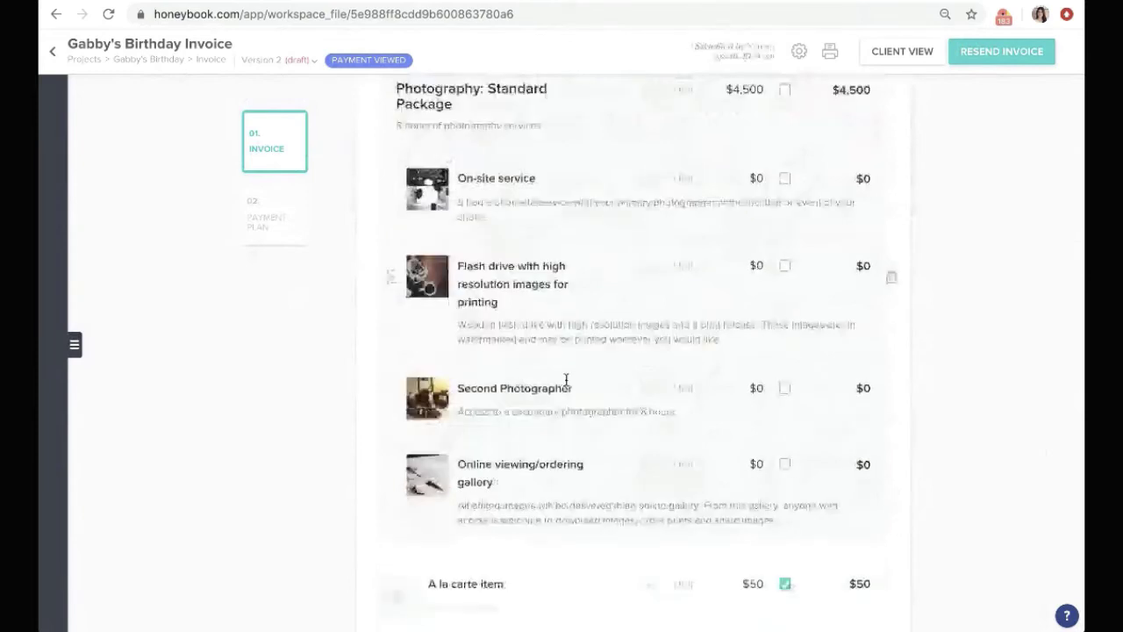
{"action": "scroll", "coordinate": [390, 408], "scroll_direction": "down", "scroll_amount": 4}
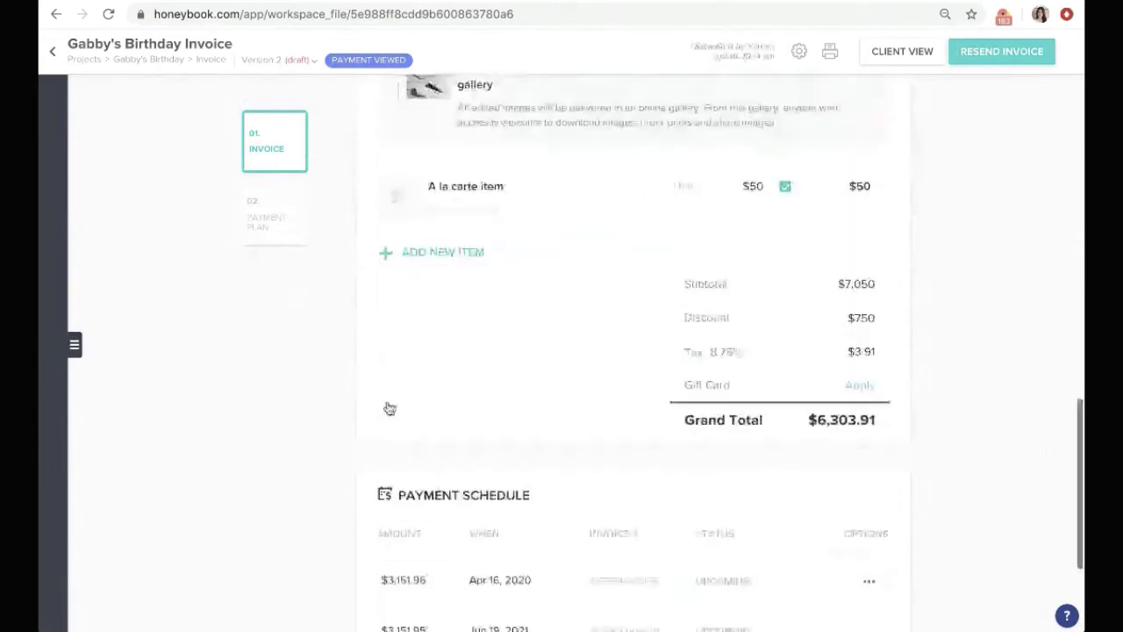
{"action": "scroll", "coordinate": [906, 217], "scroll_direction": "up", "scroll_amount": 2}
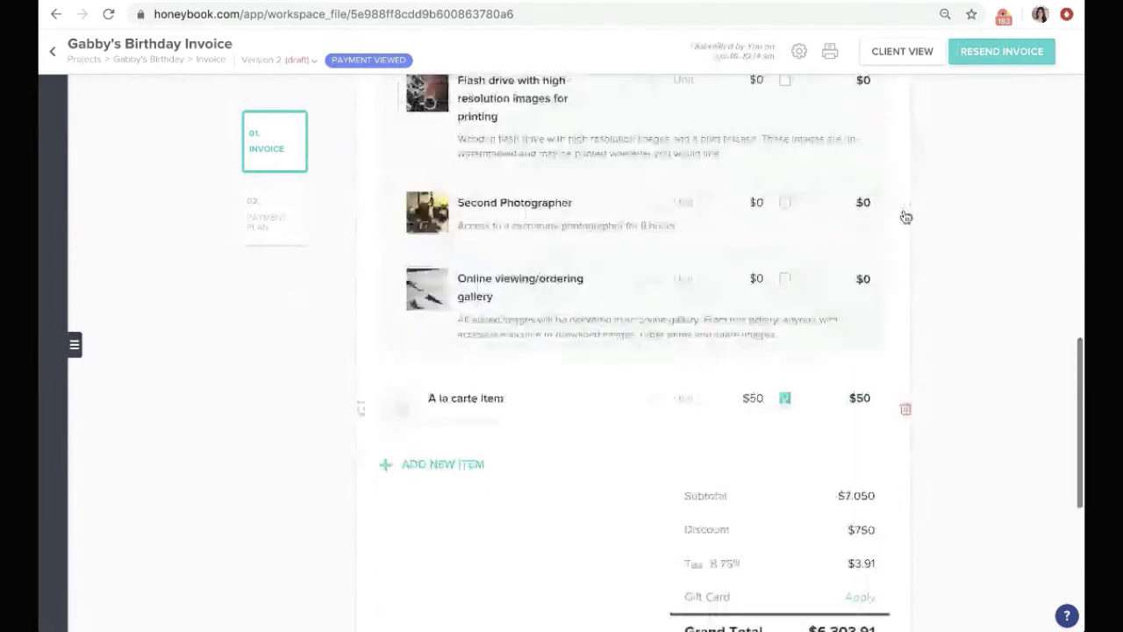
{"action": "scroll", "coordinate": [794, 211], "scroll_direction": "up", "scroll_amount": 3}
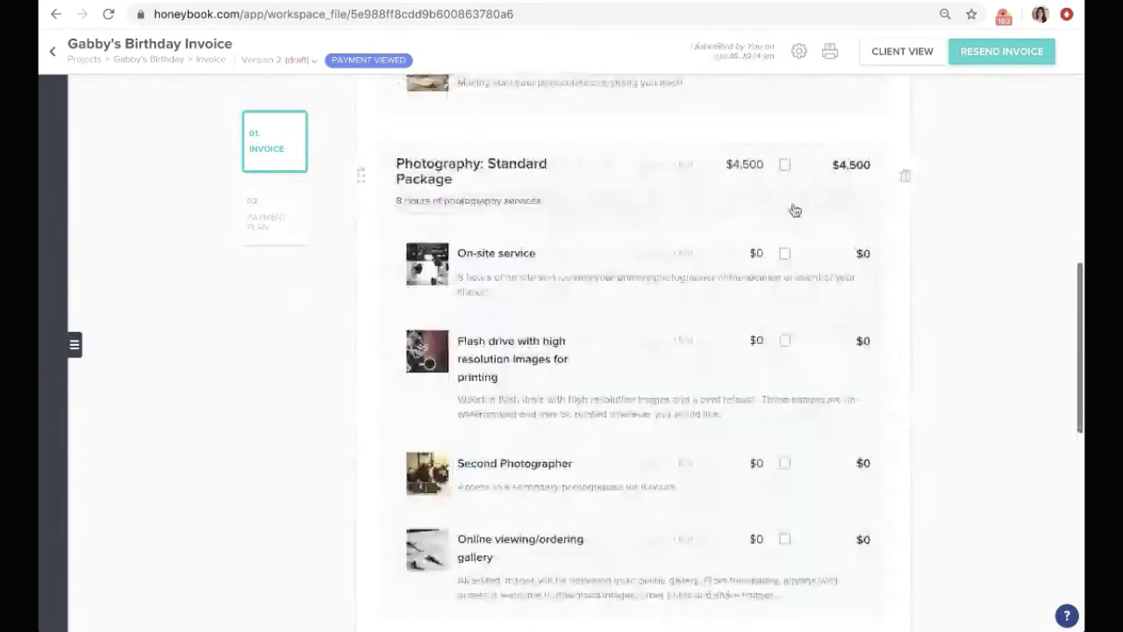
{"action": "scroll", "coordinate": [862, 356], "scroll_direction": "down", "scroll_amount": 4}
{"action": "scroll", "coordinate": [862, 356], "scroll_direction": "down", "scroll_amount": 3}
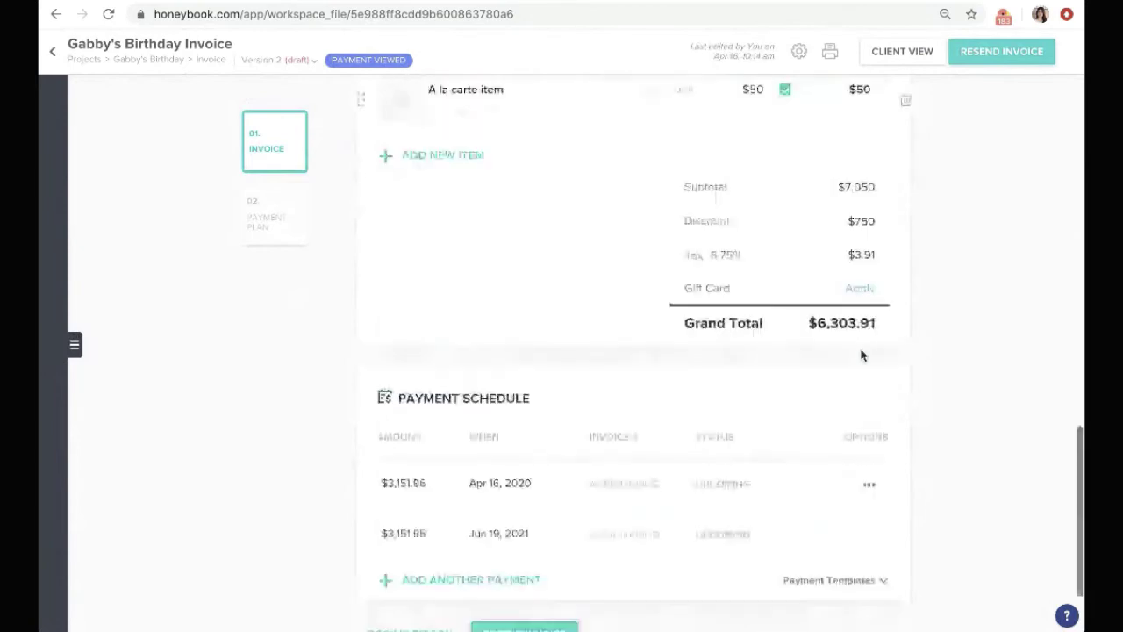
{"action": "scroll", "coordinate": [862, 355], "scroll_direction": "up", "scroll_amount": 15}
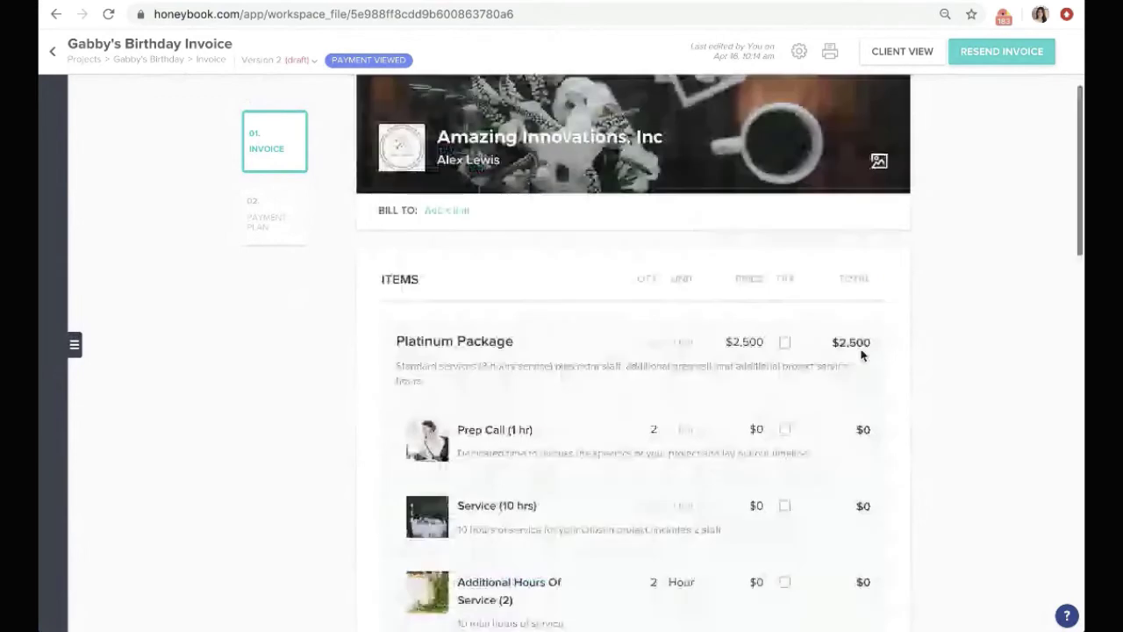
{"action": "scroll", "coordinate": [862, 355], "scroll_direction": "down", "scroll_amount": 15}
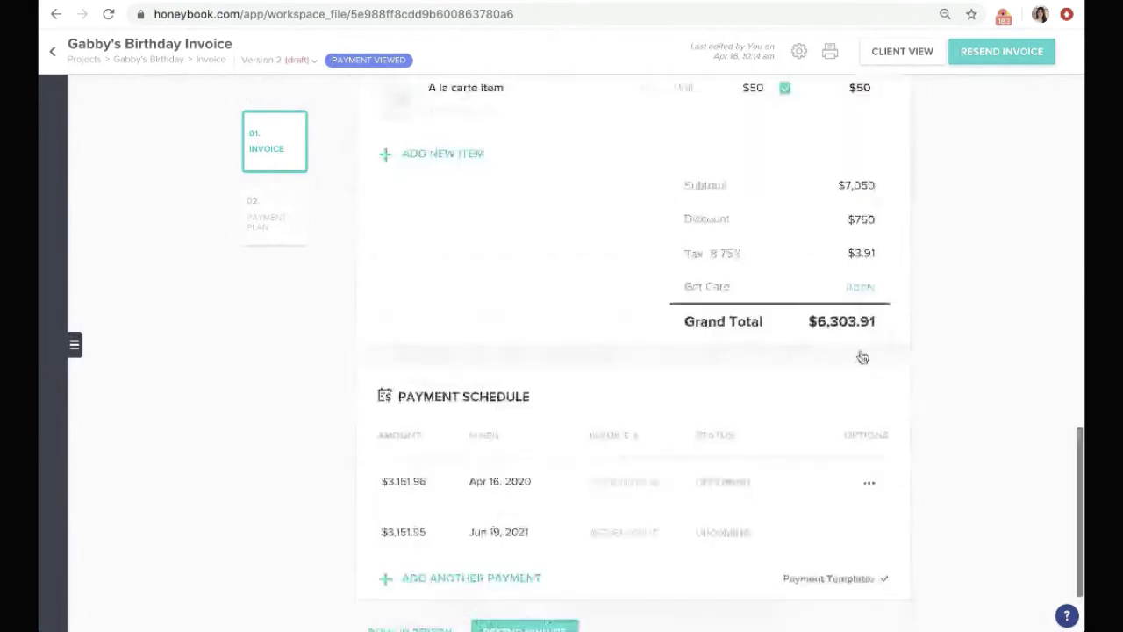
- Change the first scheduled payment's due date to a fixed date of Apr 23, 2020
{"action": "scroll", "coordinate": [475, 387], "scroll_direction": "down", "scroll_amount": 2}
{"action": "left_click", "coordinate": [481, 364]}
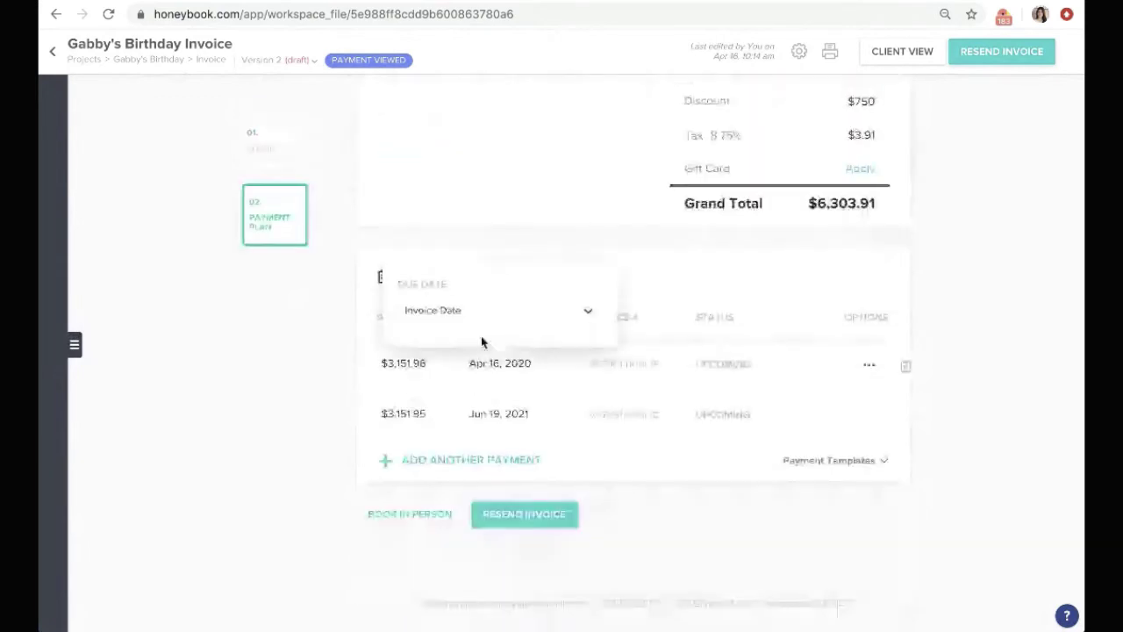
{"action": "left_click", "coordinate": [447, 309]}
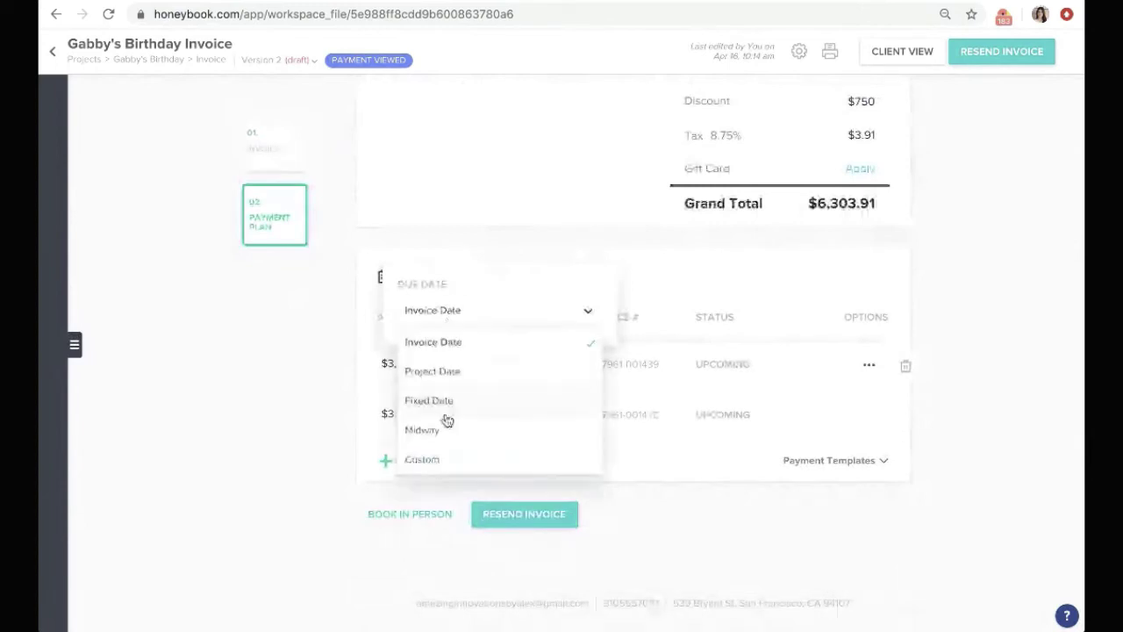
{"action": "left_click", "coordinate": [446, 404]}
{"action": "left_click", "coordinate": [480, 318]}
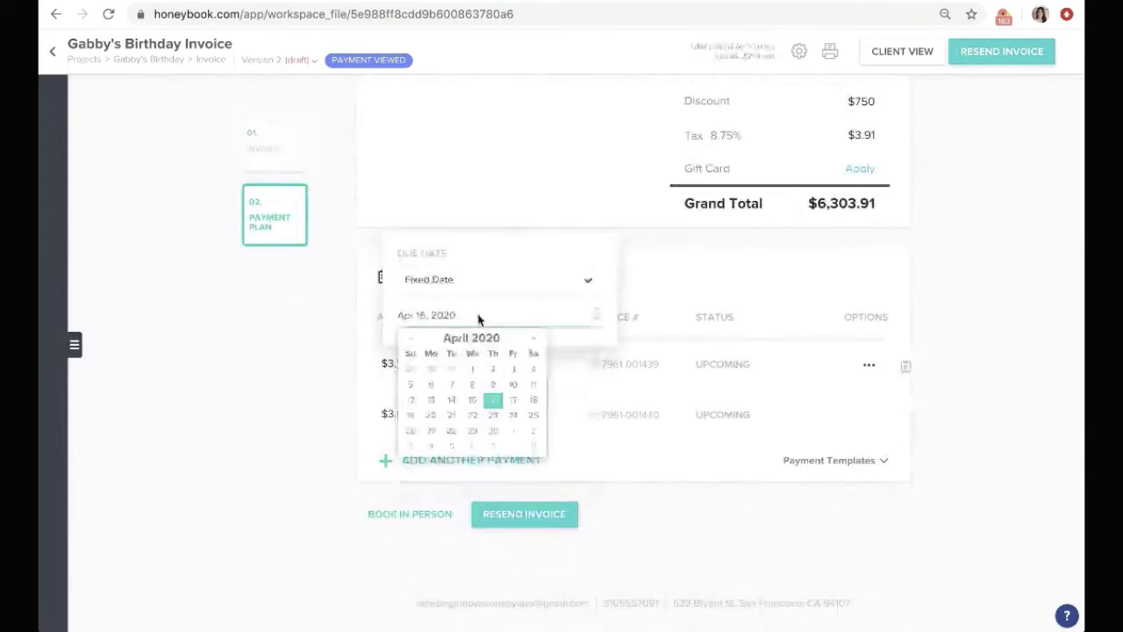
{"action": "left_click", "coordinate": [495, 430]}
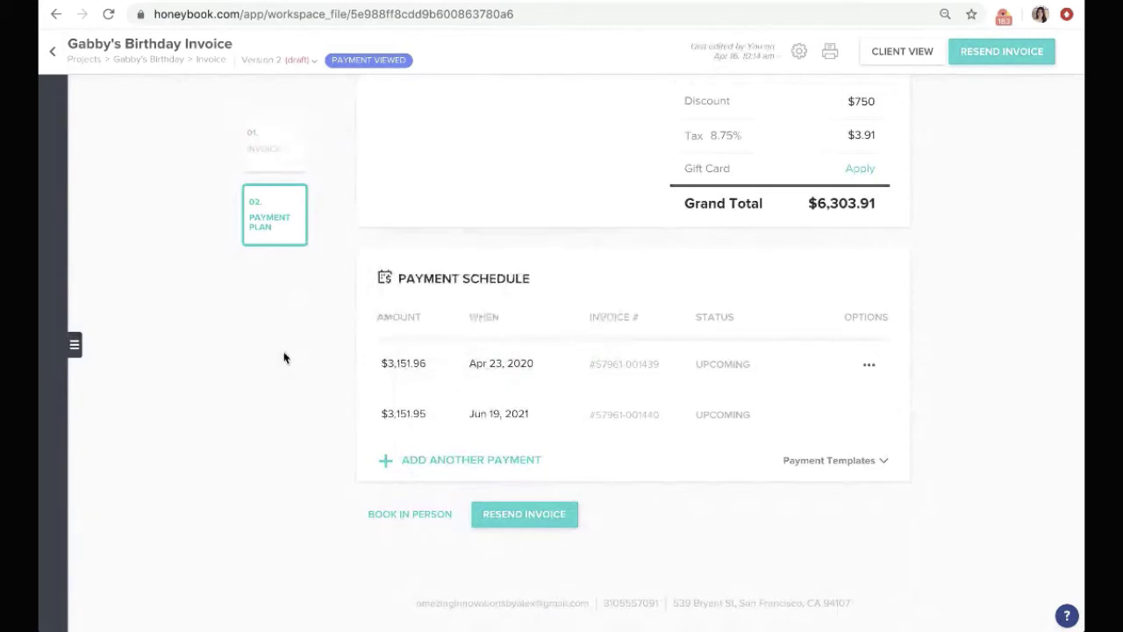
- Look over the invoice's payment and file expiration options, and return to the payment plan
{"action": "left_click", "coordinate": [75, 346]}
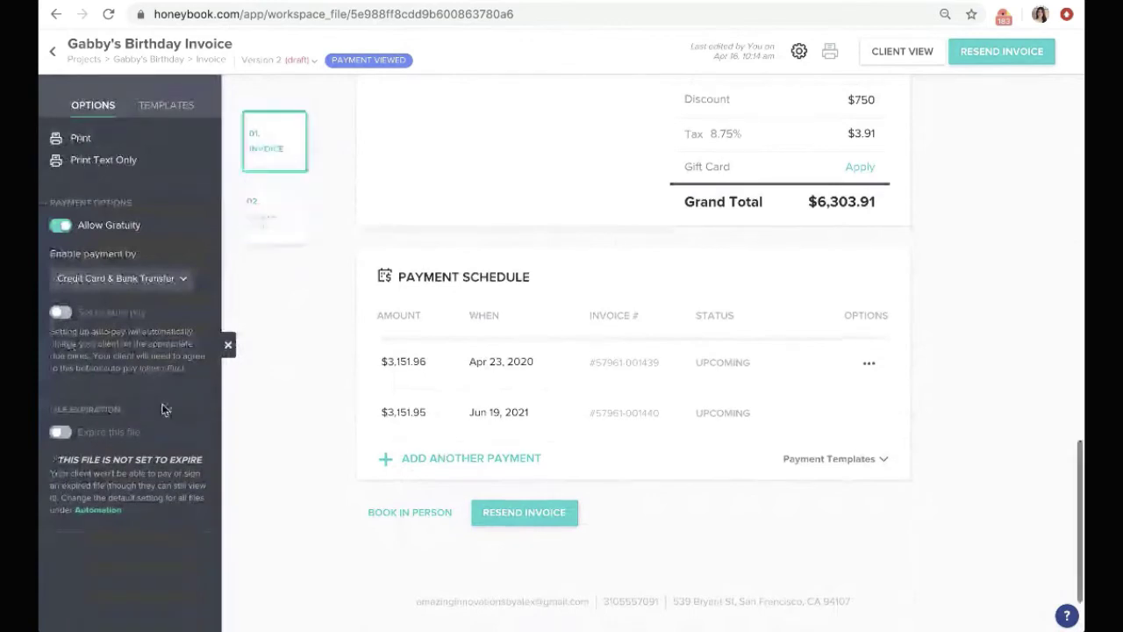
{"action": "scroll", "coordinate": [295, 254], "scroll_direction": "down", "scroll_amount": 2}
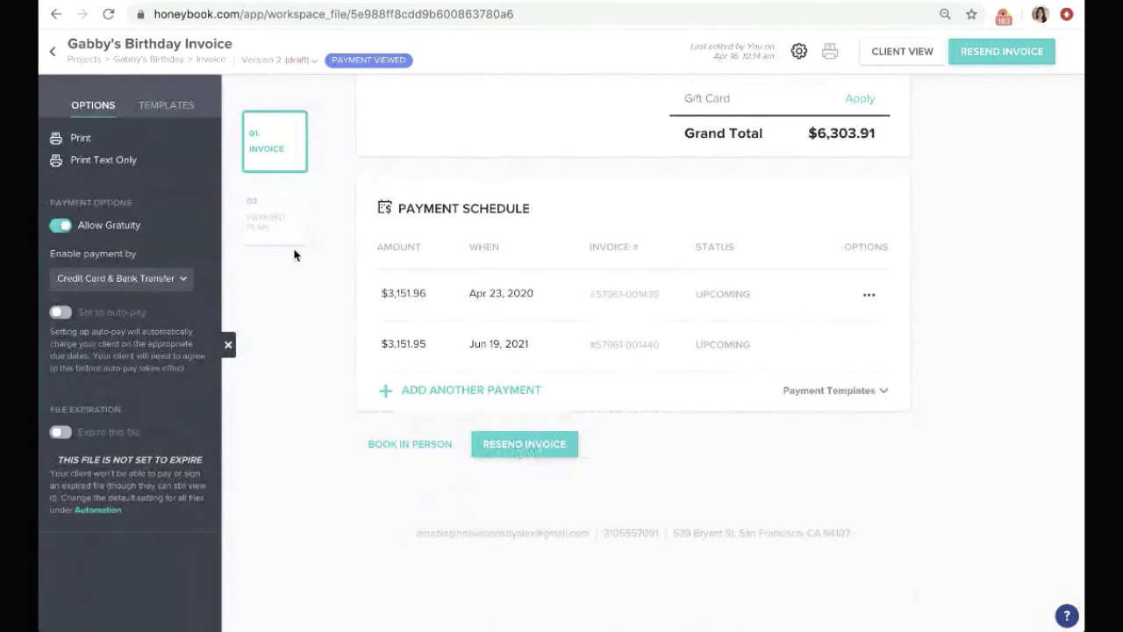
{"action": "left_click", "coordinate": [289, 230]}
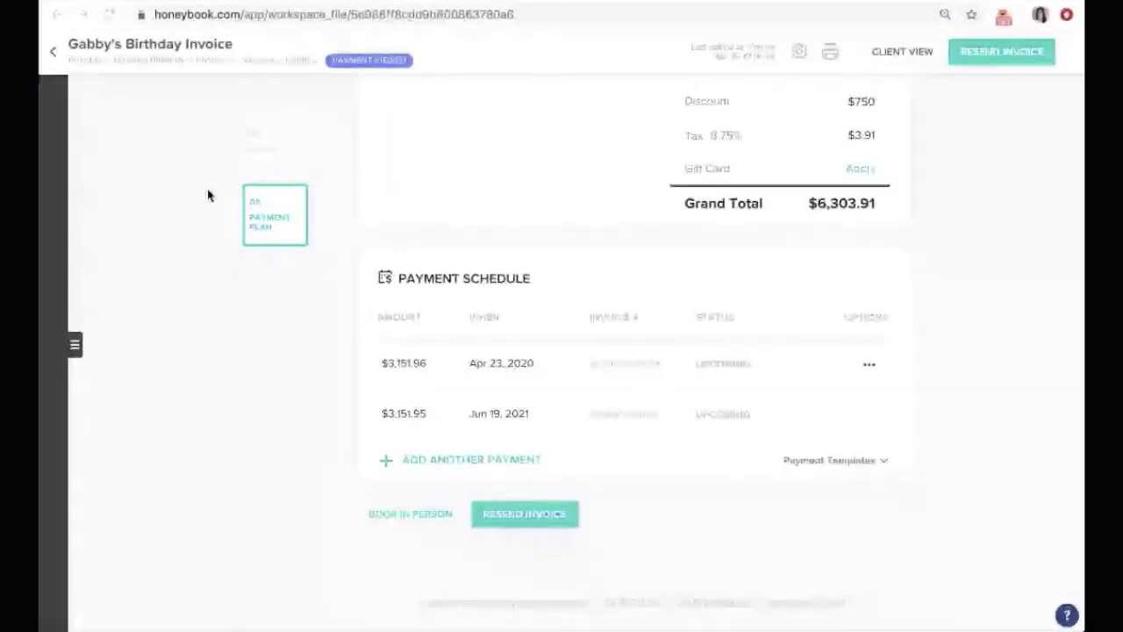
- Look over the edited invoice and resend it to the client with the prefilled "Your invoice" email
{"action": "scroll", "coordinate": [940, 305], "scroll_direction": "up", "scroll_amount": 15}
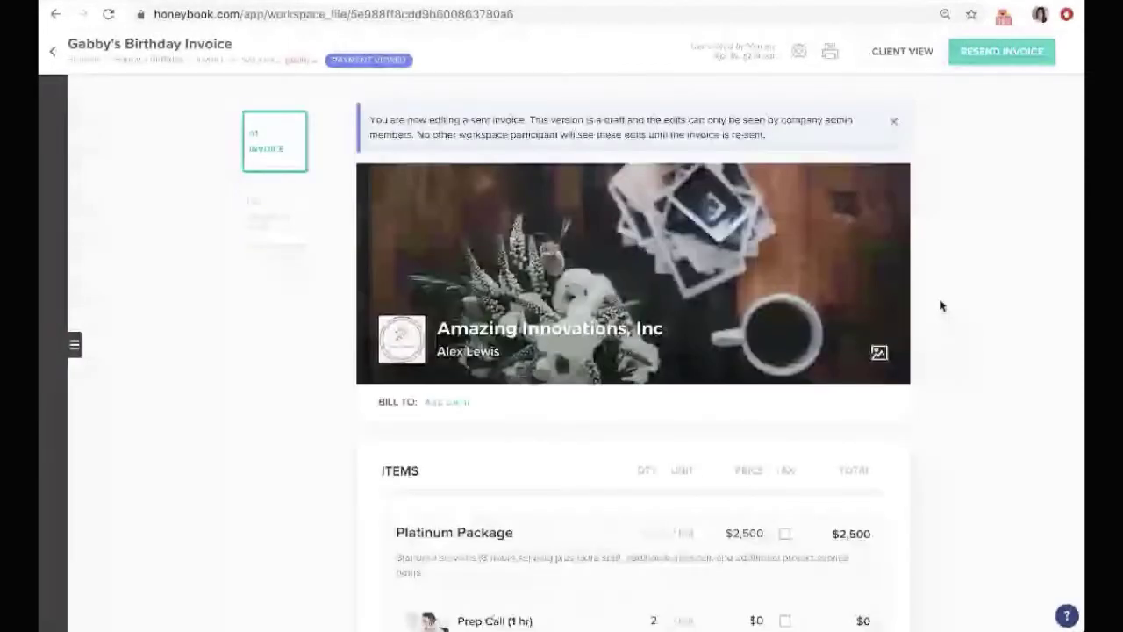
{"action": "scroll", "coordinate": [941, 306], "scroll_direction": "down", "scroll_amount": 4}
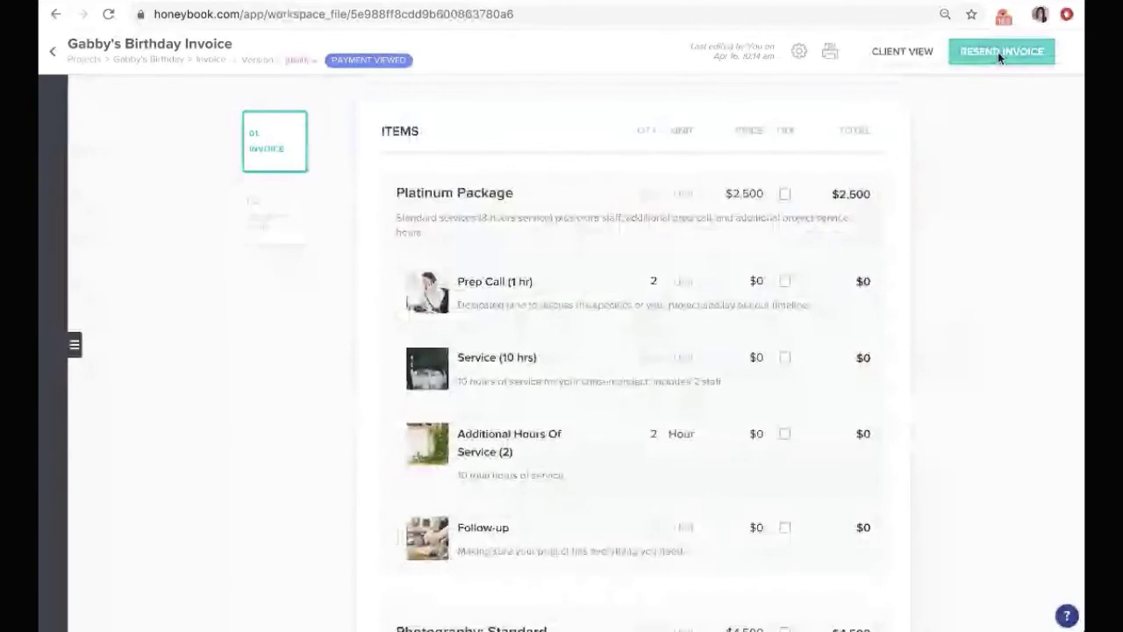
{"action": "left_click", "coordinate": [998, 52]}
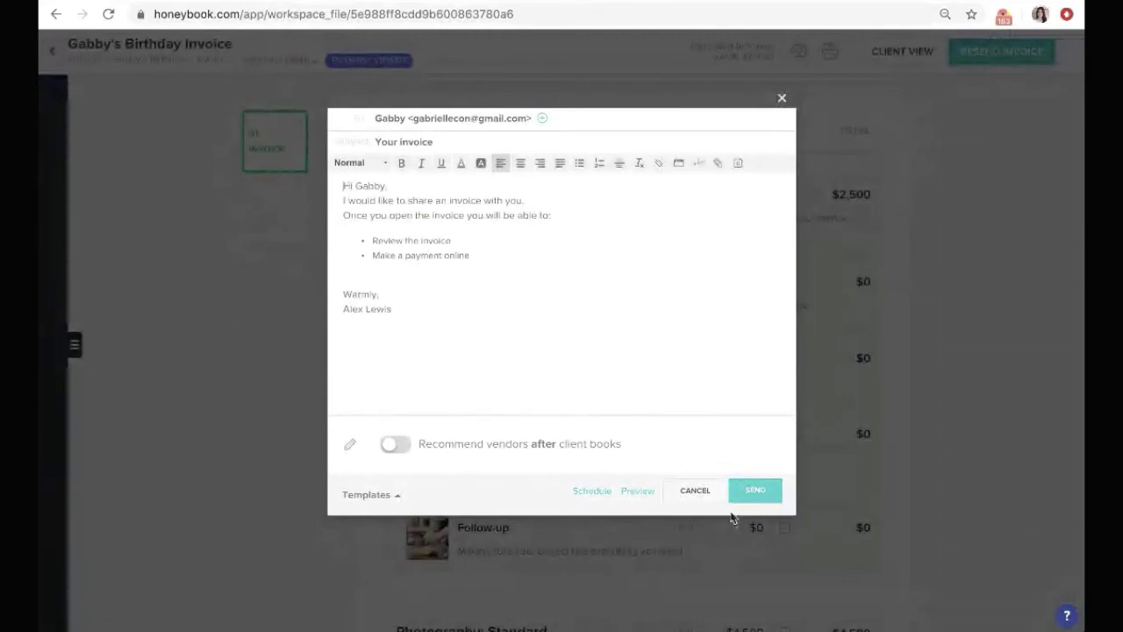
{"action": "left_click", "coordinate": [752, 490]}
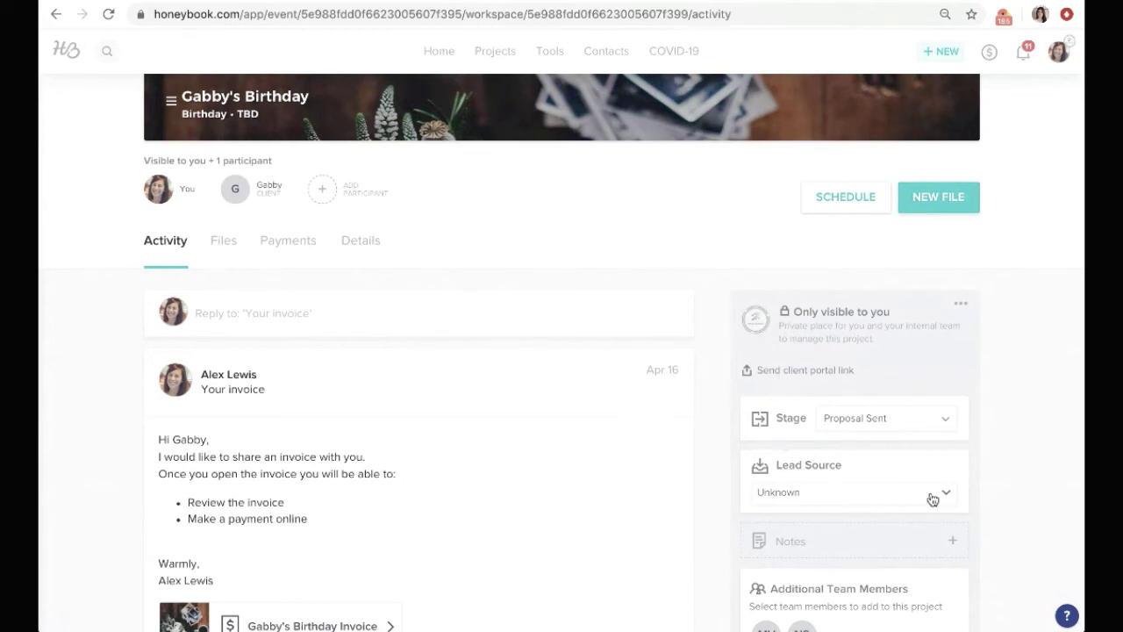
- Open the resent birthday invoice from the project's files and view its payment schedule
{"action": "left_click", "coordinate": [217, 252]}
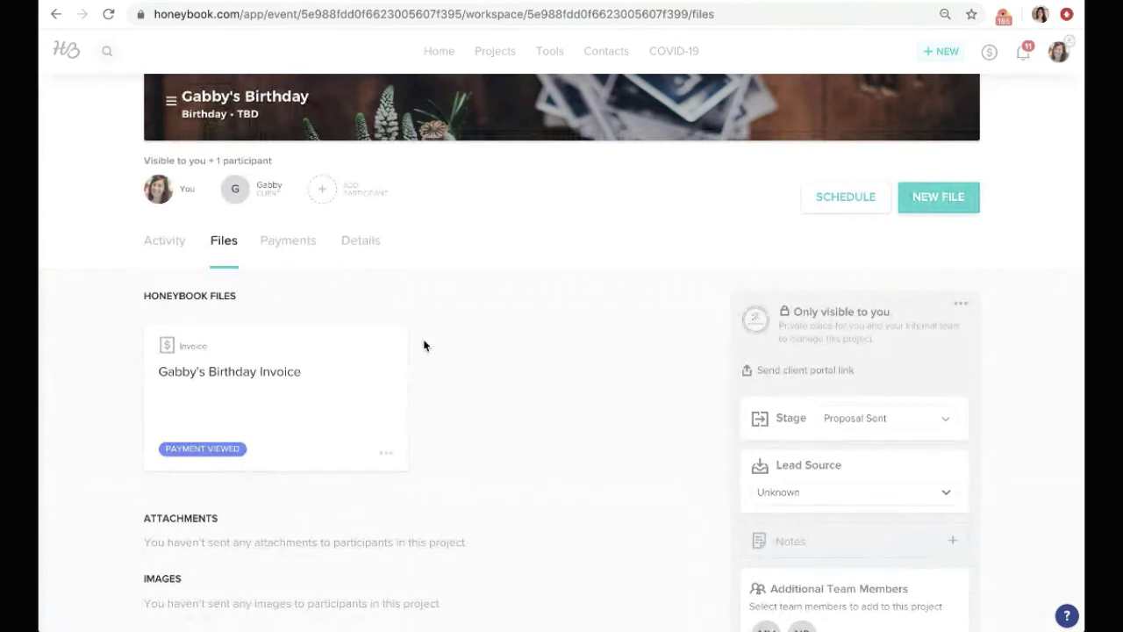
{"action": "left_click", "coordinate": [393, 369]}
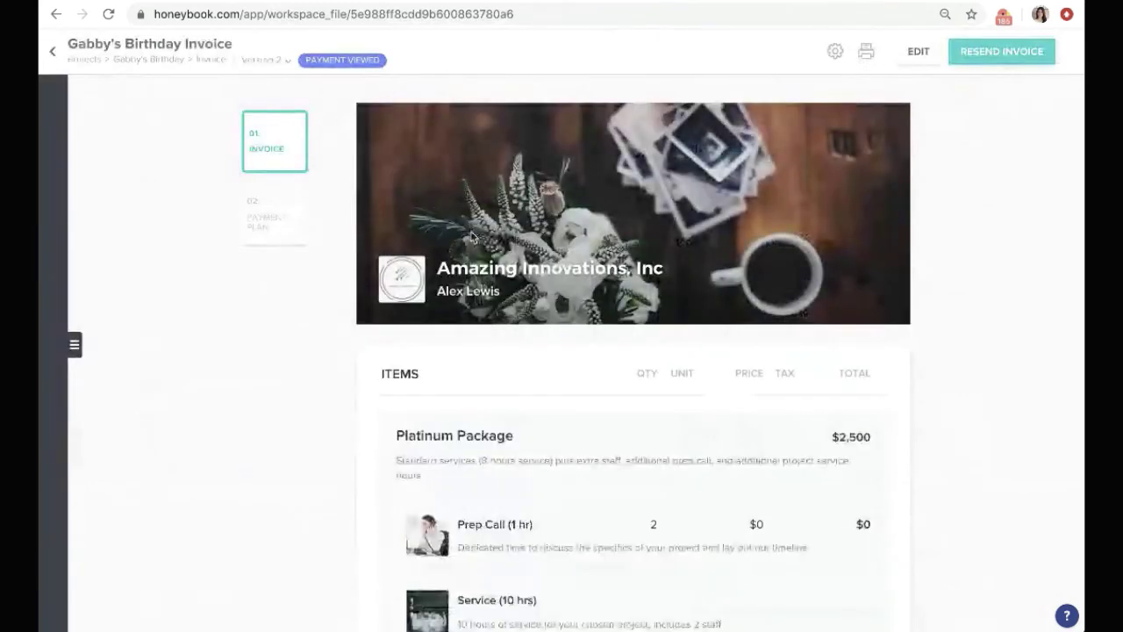
{"action": "left_click", "coordinate": [288, 216]}
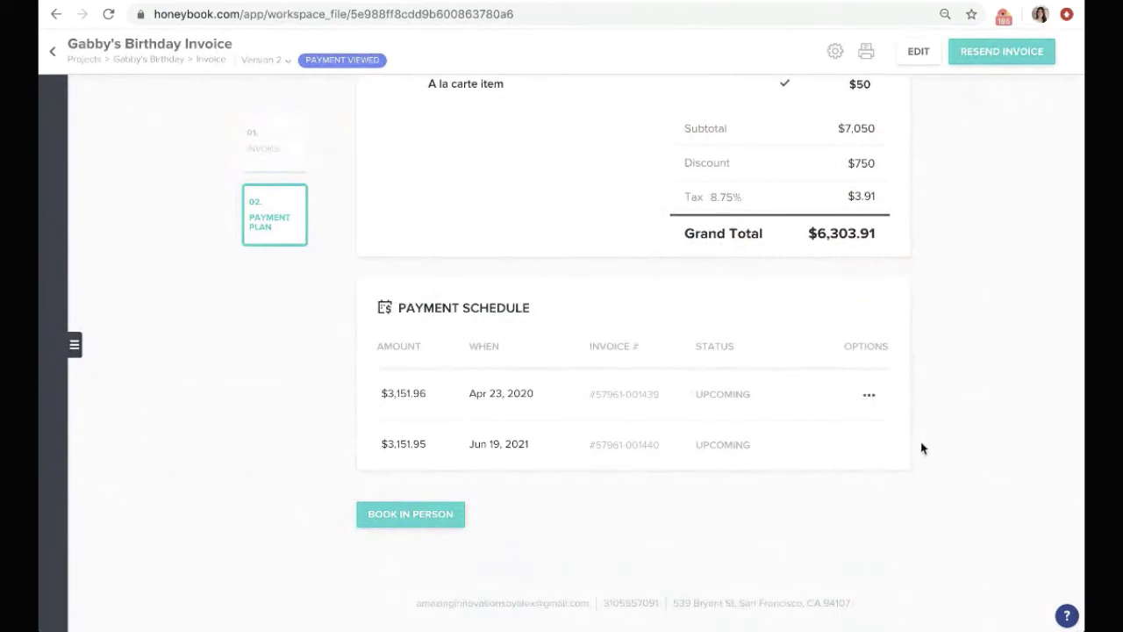
- Fill in the first payment's mark-as-paid form with method Other and "Venmo", check the paid-on date, and close it without saving
{"action": "left_click", "coordinate": [869, 394]}
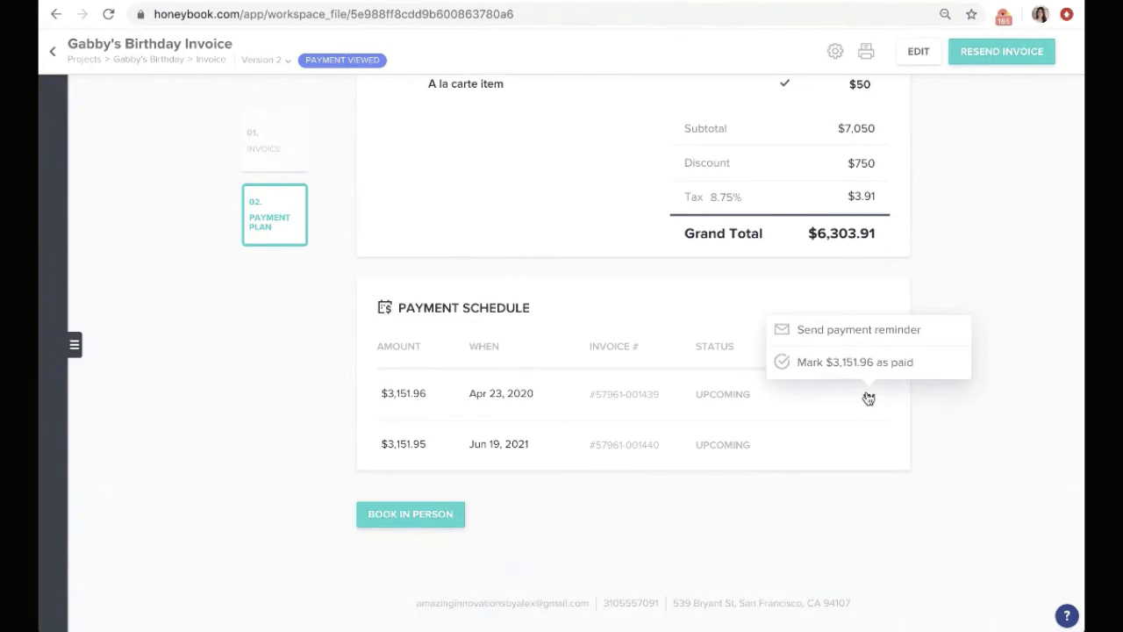
{"action": "left_click", "coordinate": [807, 364]}
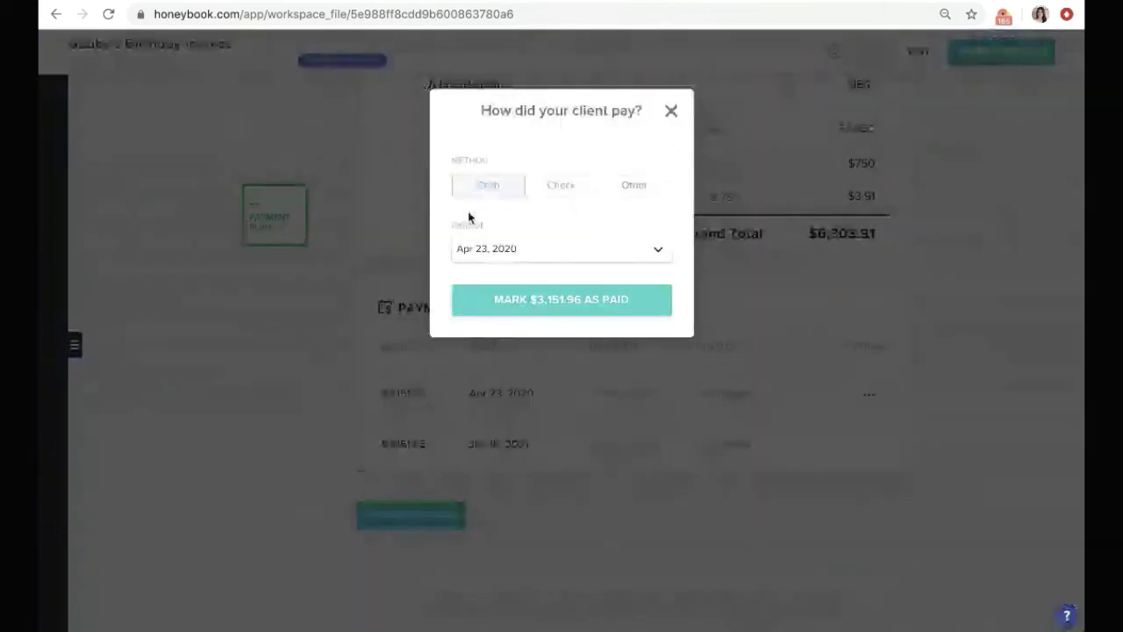
{"action": "left_click", "coordinate": [606, 184]}
{"action": "left_click", "coordinate": [511, 232]}
{"action": "type", "text": "Venmo"}
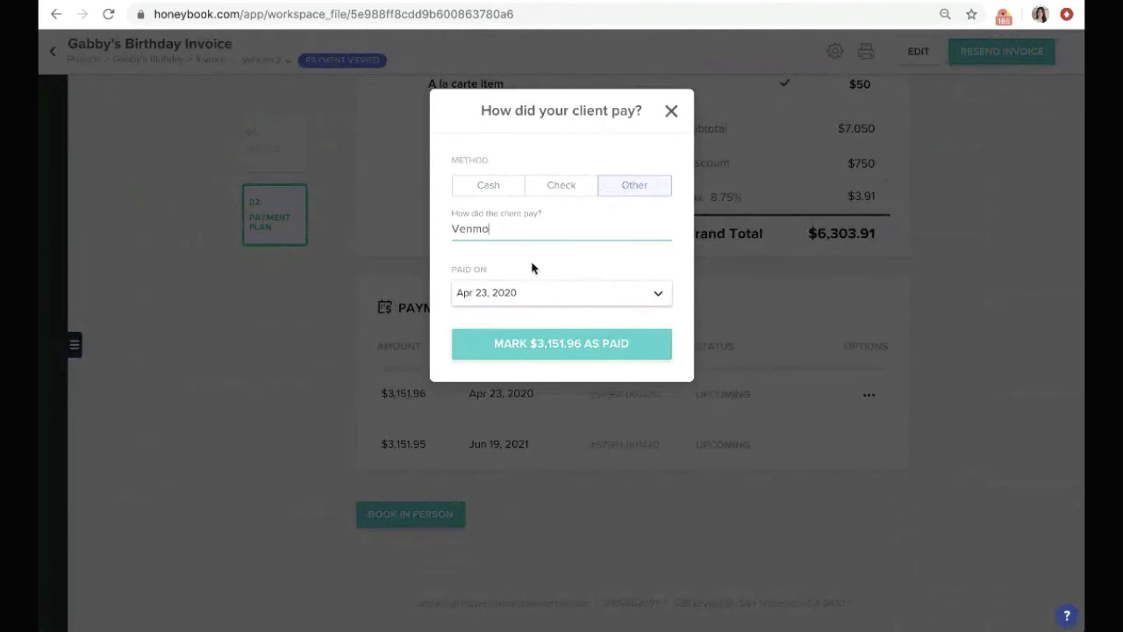
{"action": "left_click", "coordinate": [522, 291]}
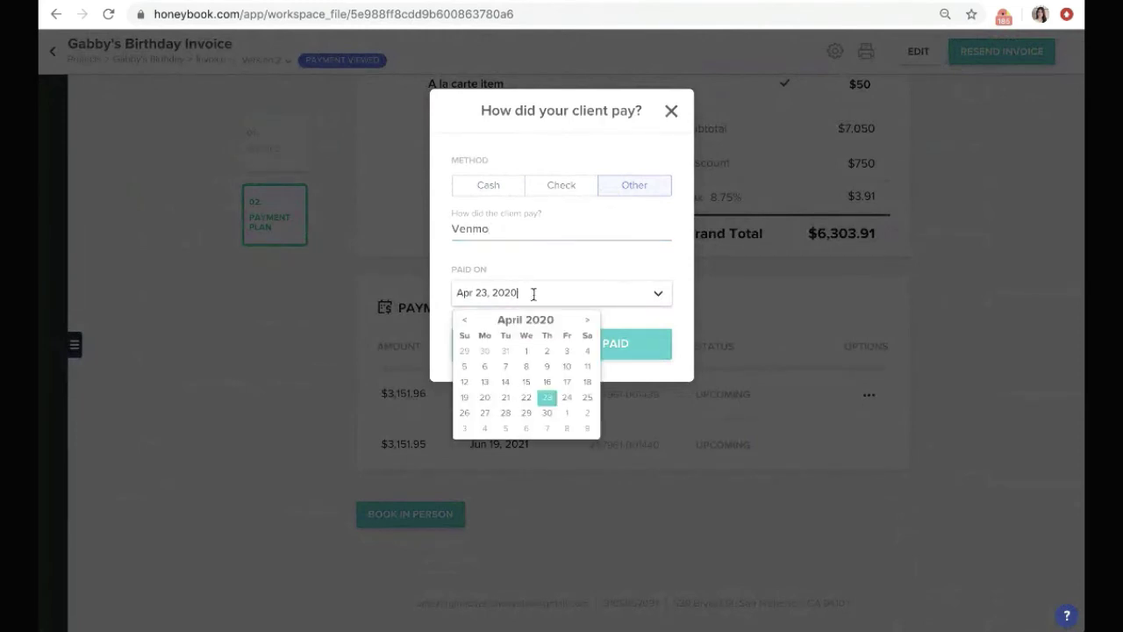
{"action": "left_click", "coordinate": [555, 276]}
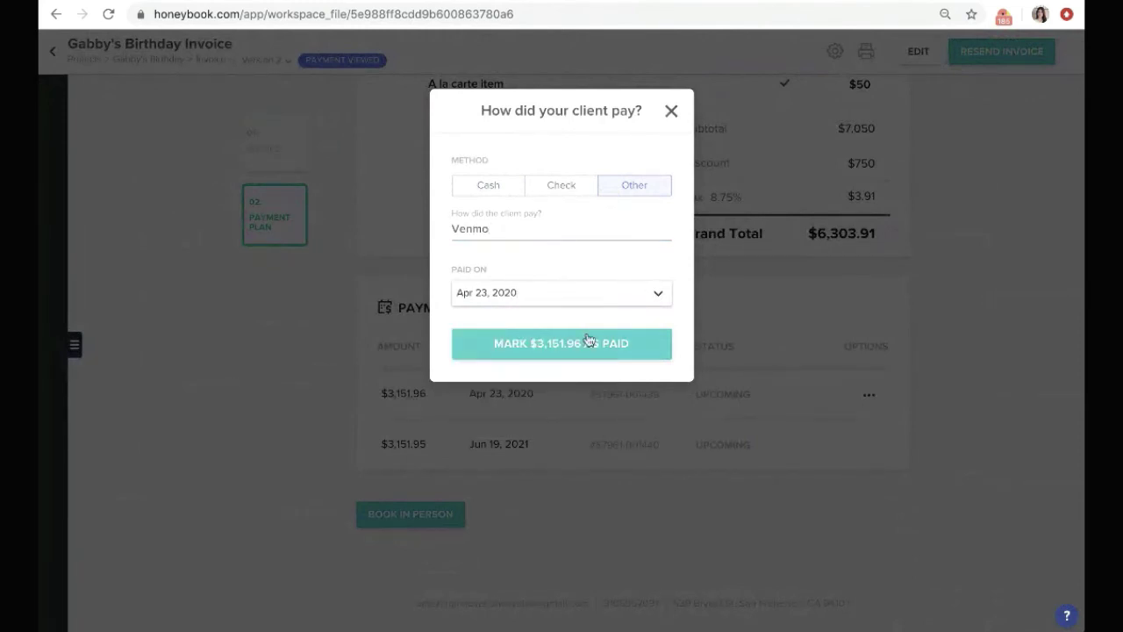
{"action": "left_click", "coordinate": [672, 110]}
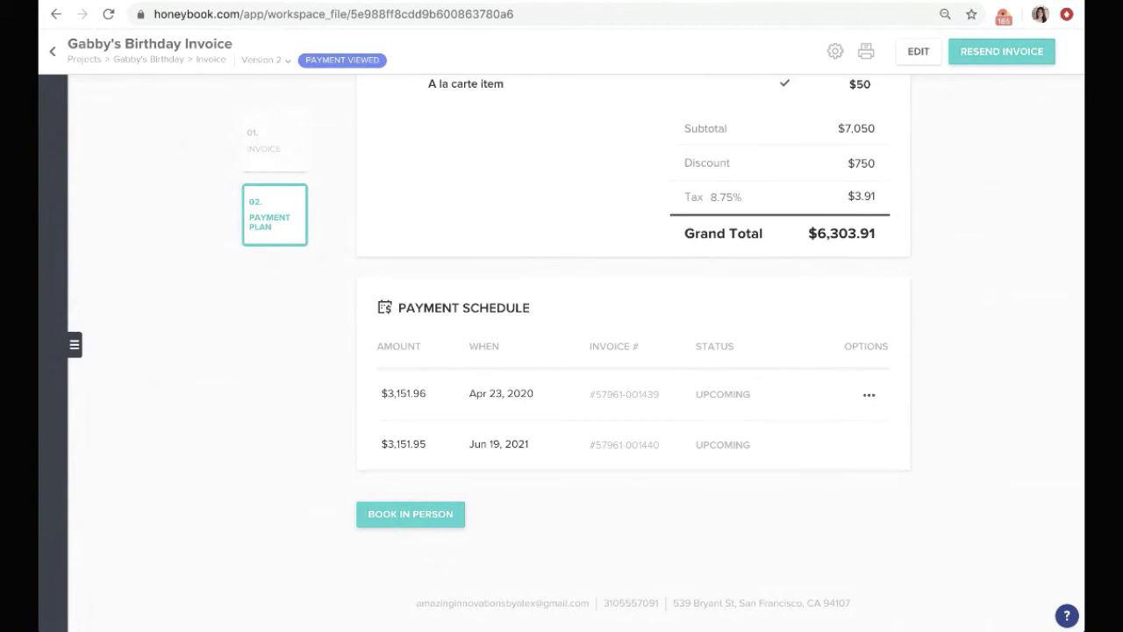
- Leave the invoice, open the Schuyler-Hamilton Project from the projects list, and view its payments
{"action": "left_click", "coordinate": [126, 66]}
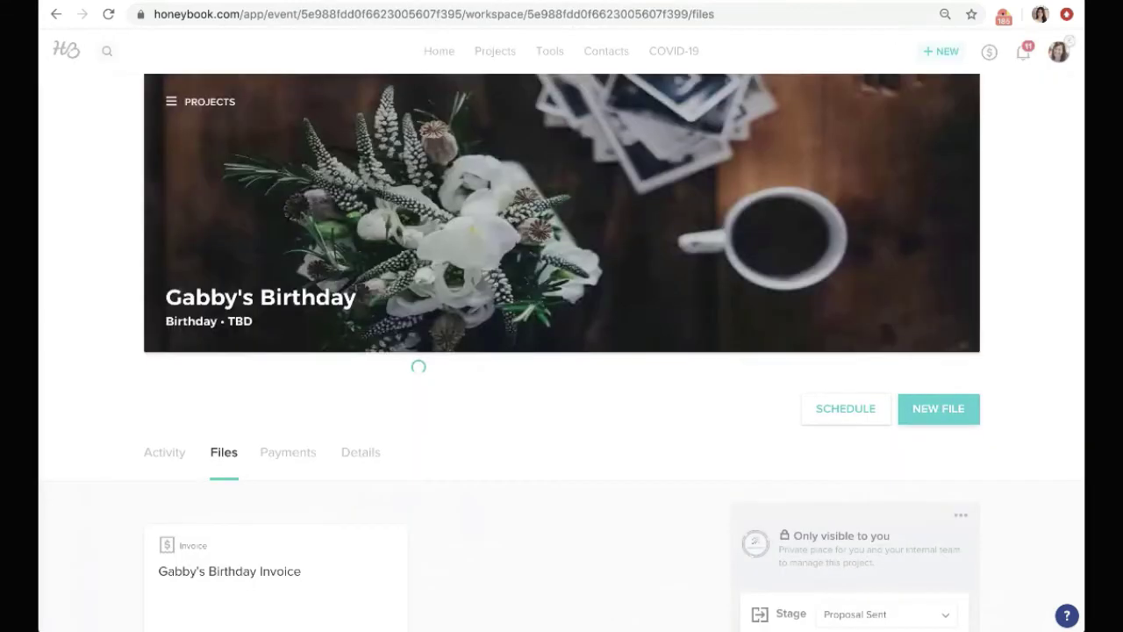
{"action": "left_click", "coordinate": [494, 51]}
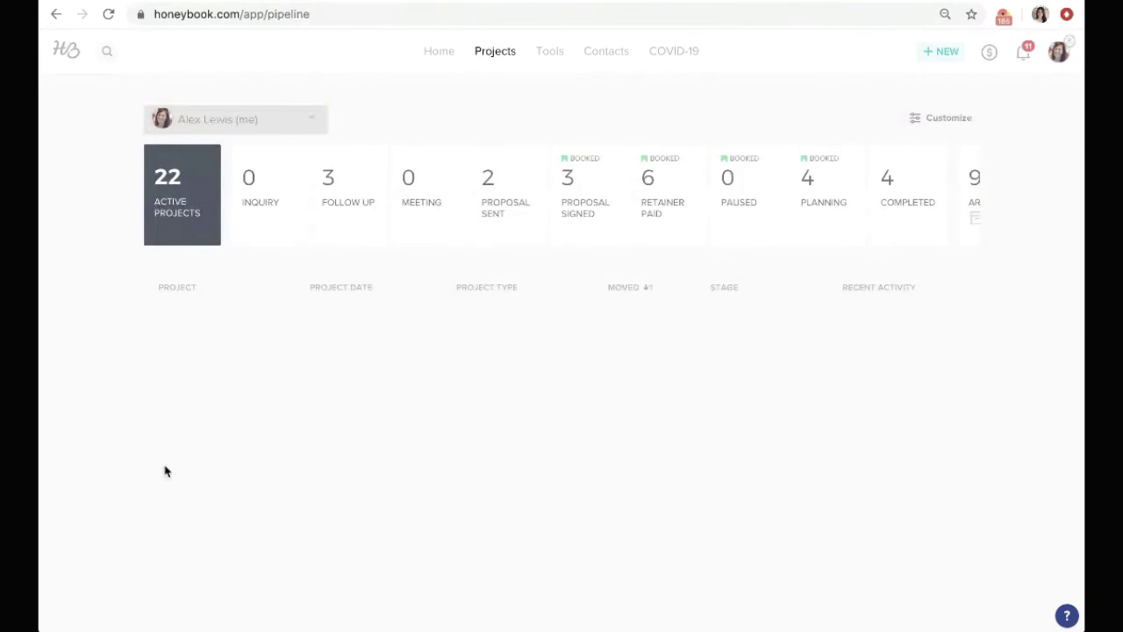
{"action": "scroll", "coordinate": [277, 215], "scroll_direction": "down", "scroll_amount": 5}
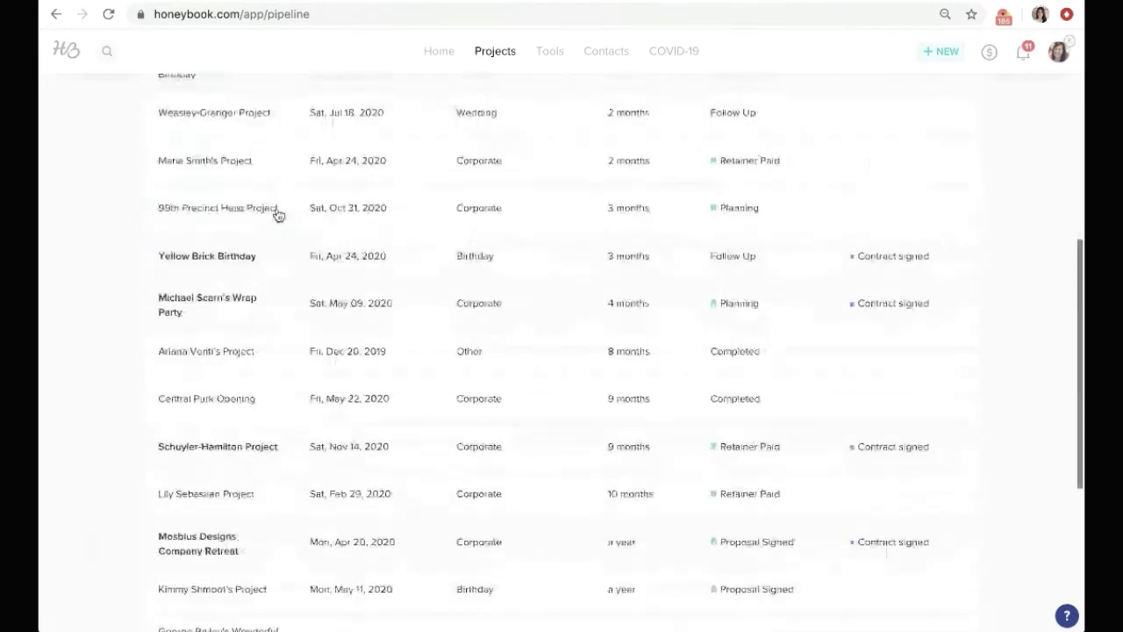
{"action": "scroll", "coordinate": [331, 350], "scroll_direction": "down", "scroll_amount": 2}
{"action": "scroll", "coordinate": [332, 350], "scroll_direction": "down", "scroll_amount": 2}
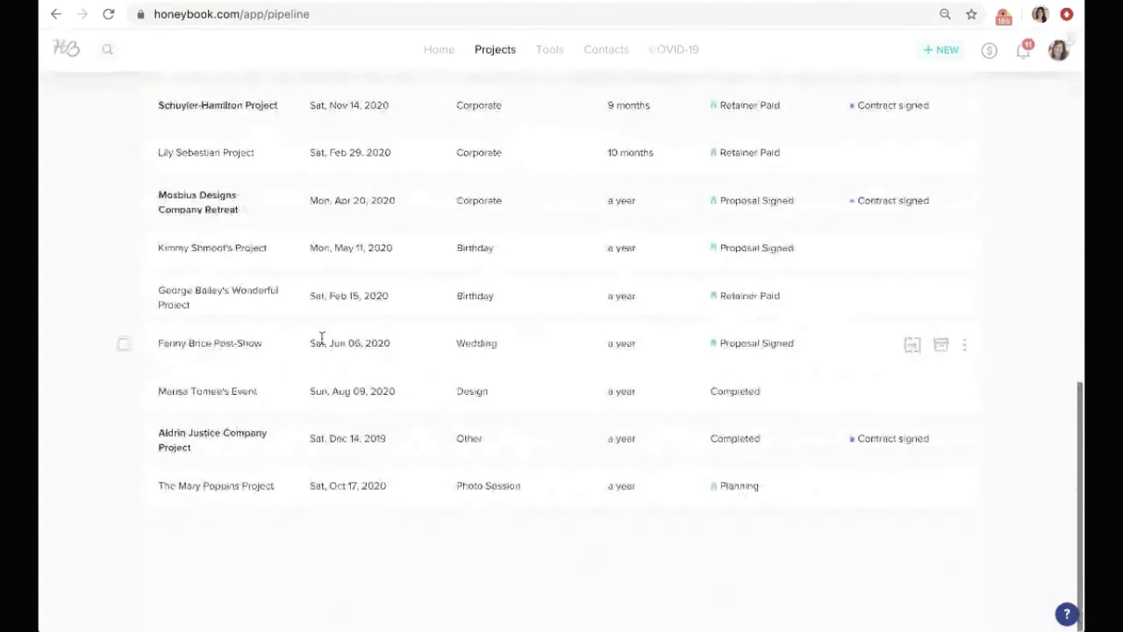
{"action": "scroll", "coordinate": [321, 338], "scroll_direction": "up", "scroll_amount": 4}
{"action": "left_click", "coordinate": [222, 430]}
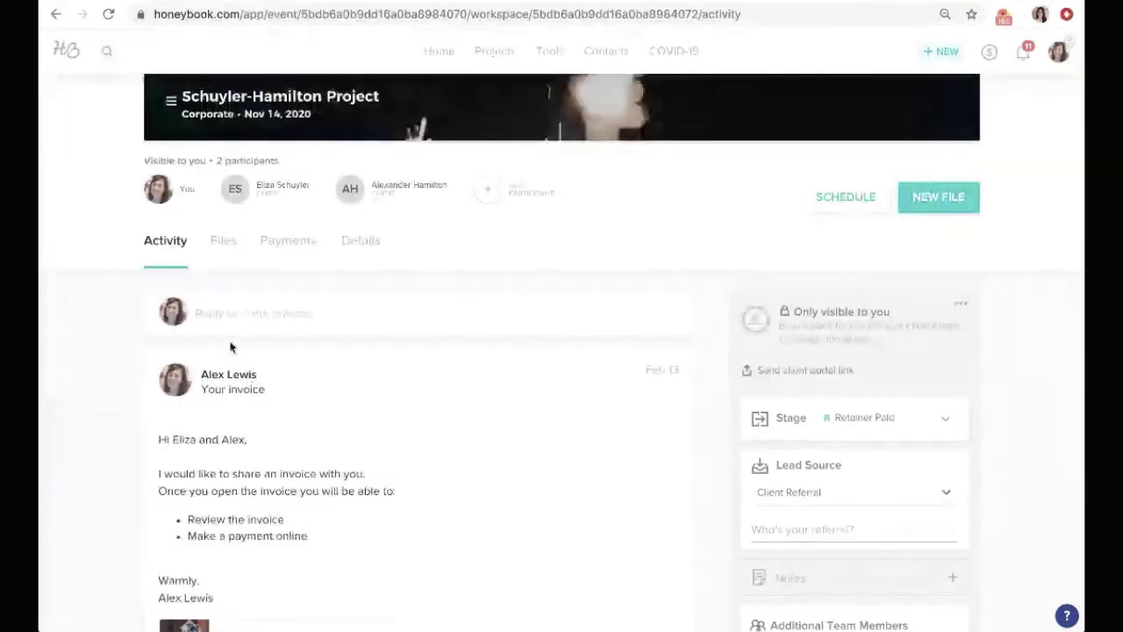
{"action": "left_click", "coordinate": [222, 254]}
{"action": "left_click", "coordinate": [299, 246]}
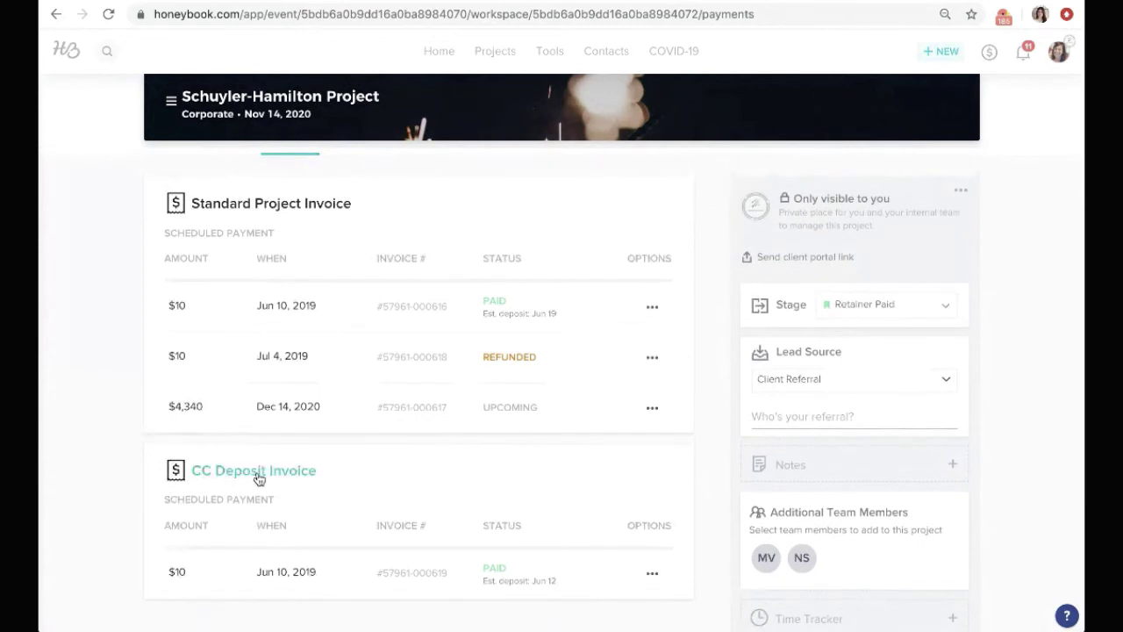
- Check the options for the CC Deposit Invoice payment and look over the project's scheduled payments
{"action": "left_click", "coordinate": [652, 572]}
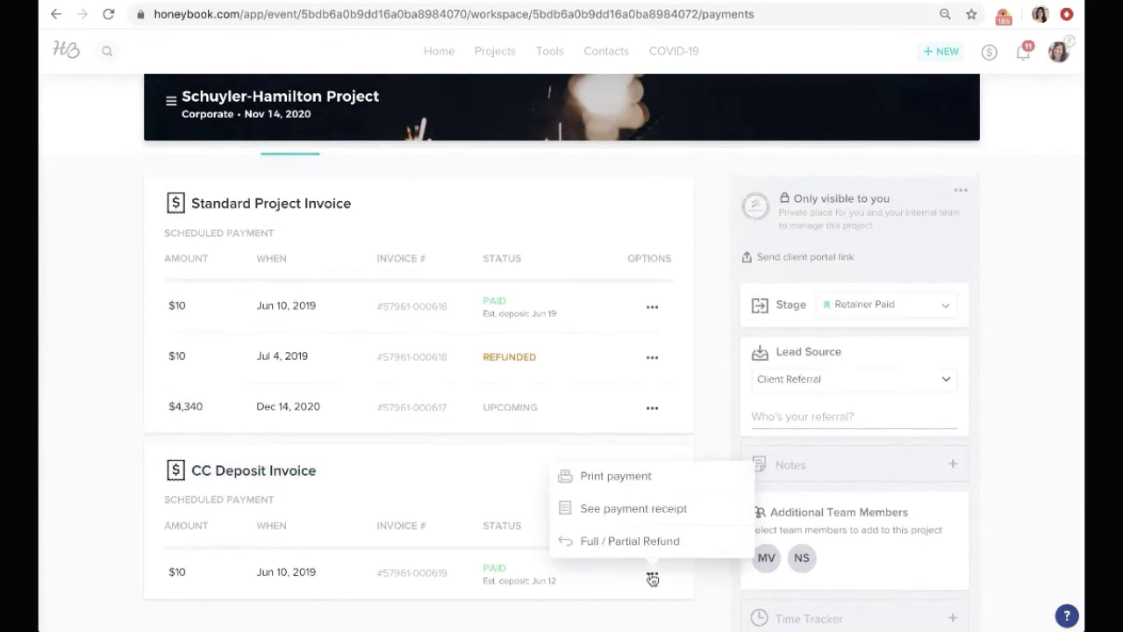
{"action": "scroll", "coordinate": [351, 456], "scroll_direction": "down", "scroll_amount": 1}
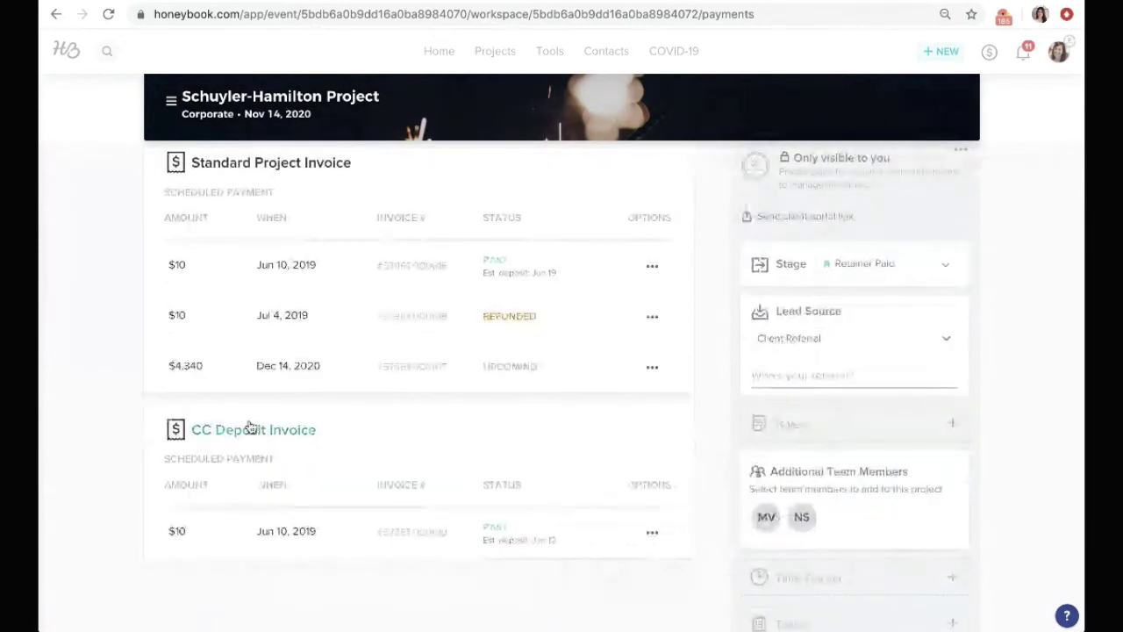
{"action": "scroll", "coordinate": [249, 427], "scroll_direction": "up", "scroll_amount": 3}
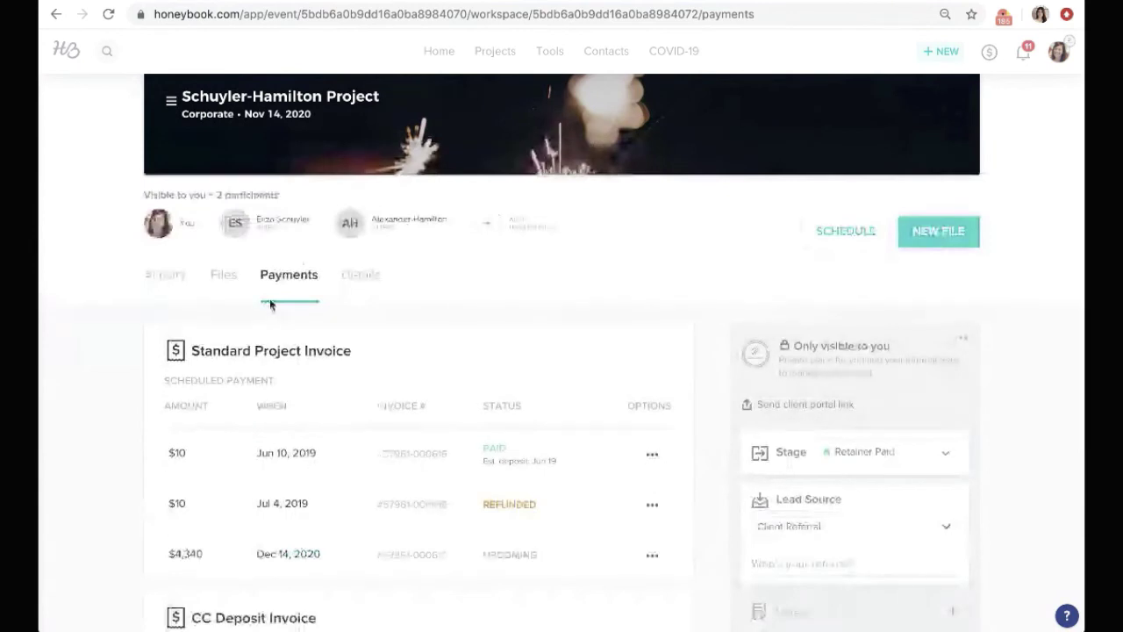
{"action": "scroll", "coordinate": [293, 304], "scroll_direction": "down", "scroll_amount": 4}
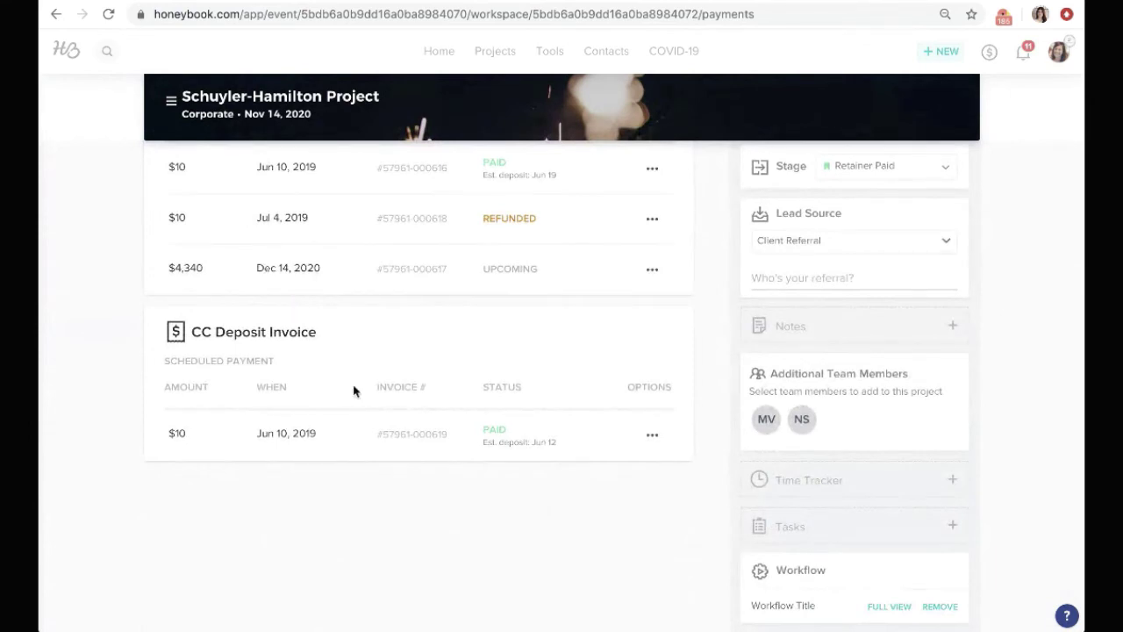
- Start a partial refund of $8 on the CC Deposit Invoice payment, then close the refund form without issuing it
{"action": "left_click", "coordinate": [650, 437]}
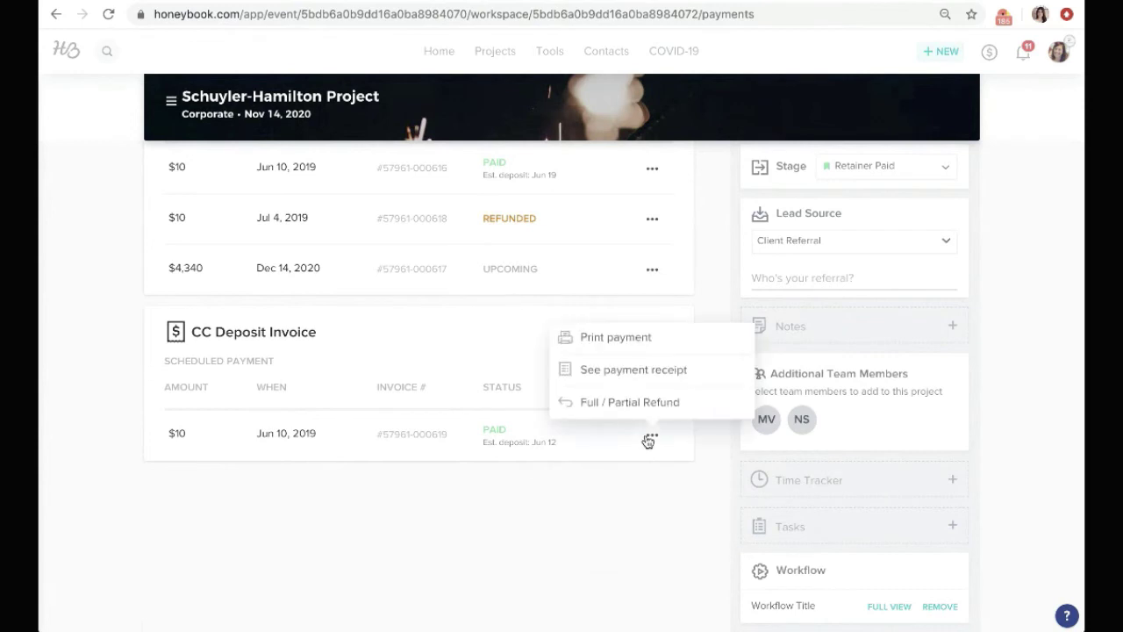
{"action": "left_click", "coordinate": [600, 402]}
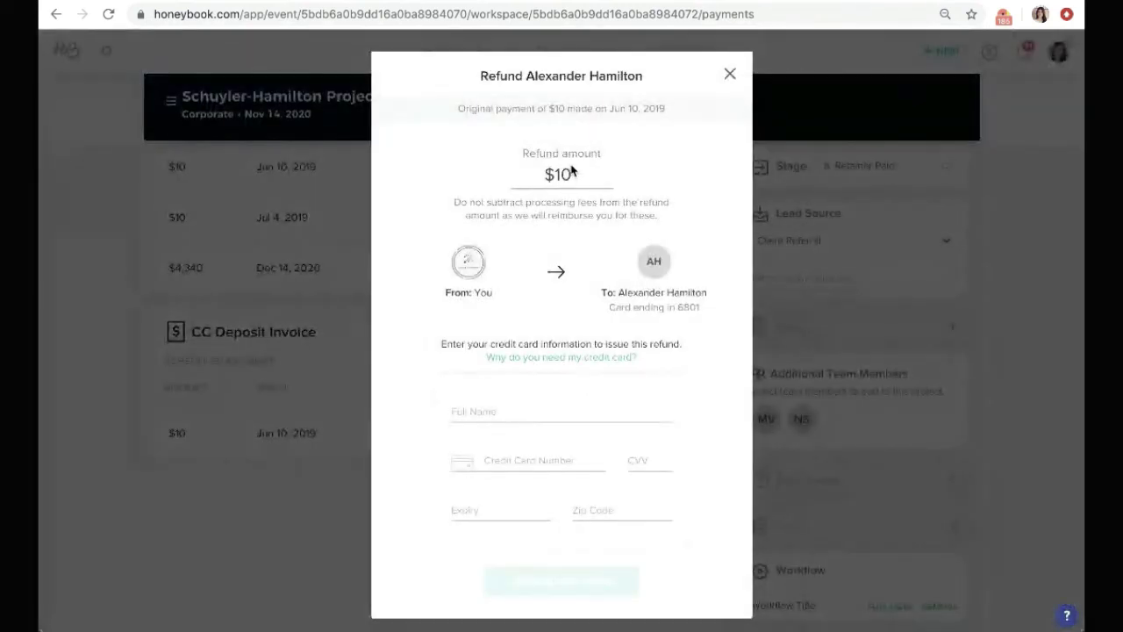
{"action": "left_click", "coordinate": [559, 171]}
{"action": "key", "text": "BackSpace"}
{"action": "key", "text": "BackSpace"}
{"action": "type", "text": "8"}
{"action": "scroll", "coordinate": [468, 175], "scroll_direction": "down", "scroll_amount": 1}
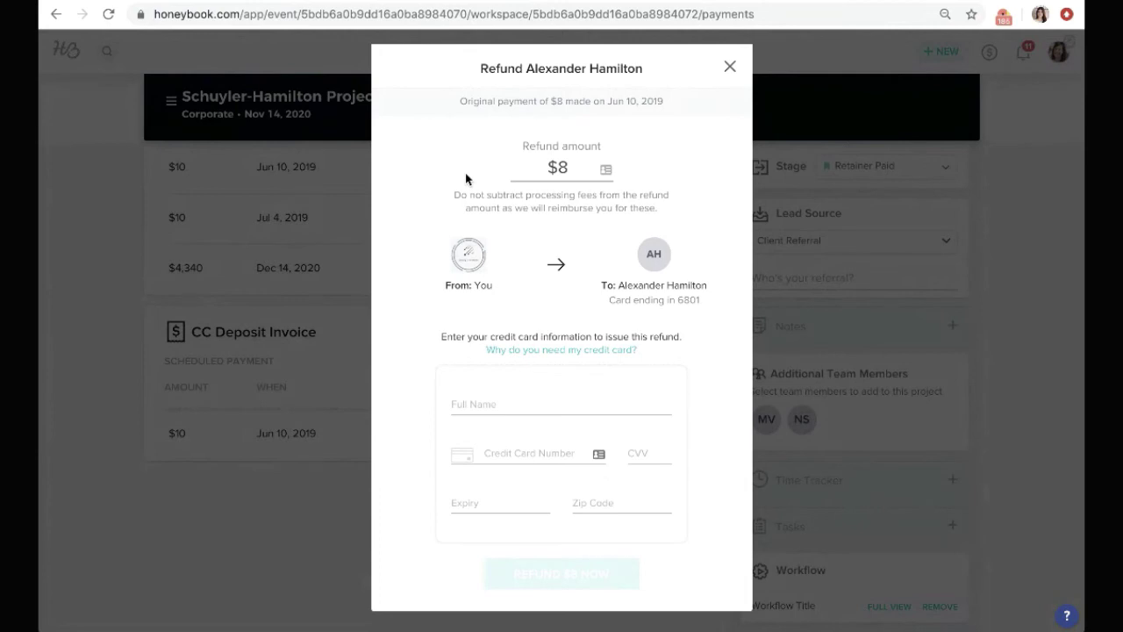
{"action": "left_click", "coordinate": [481, 404]}
{"action": "left_click", "coordinate": [728, 69]}
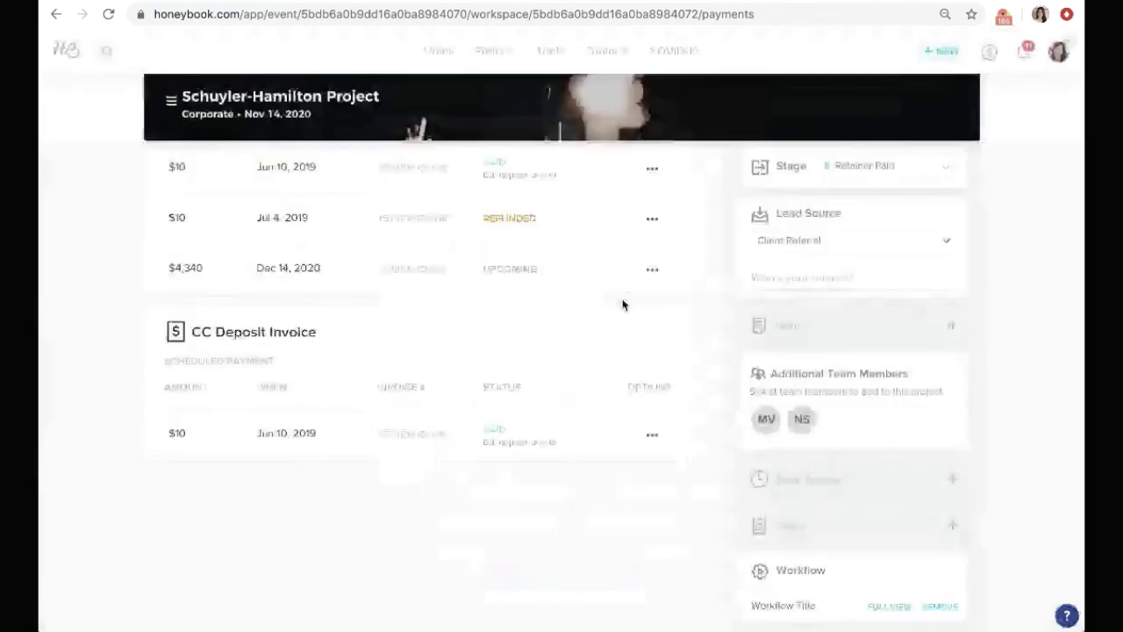
- Look through the unread notifications, close them, and review the project's payment list again
{"action": "scroll", "coordinate": [623, 304], "scroll_direction": "up", "scroll_amount": 3}
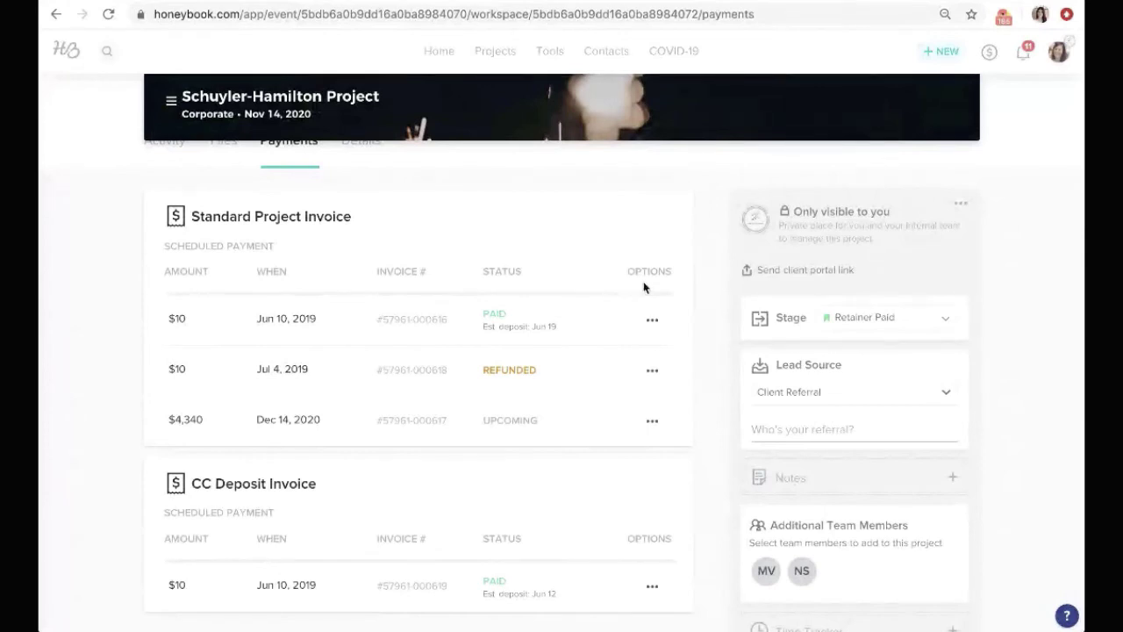
{"action": "left_click", "coordinate": [1023, 51]}
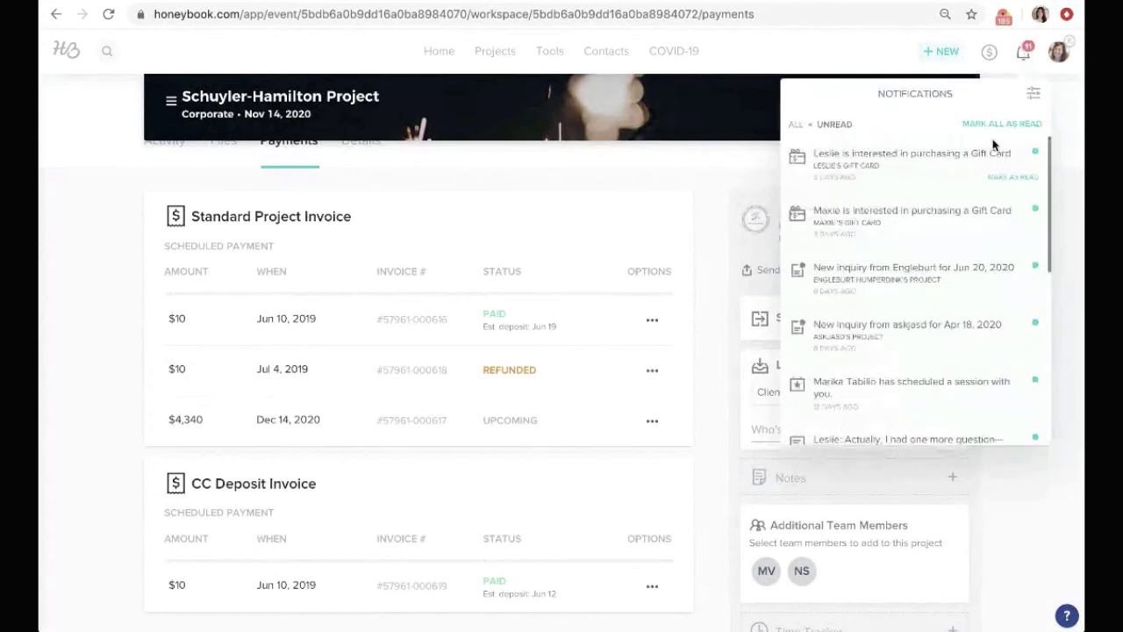
{"action": "scroll", "coordinate": [991, 154], "scroll_direction": "down", "scroll_amount": 4}
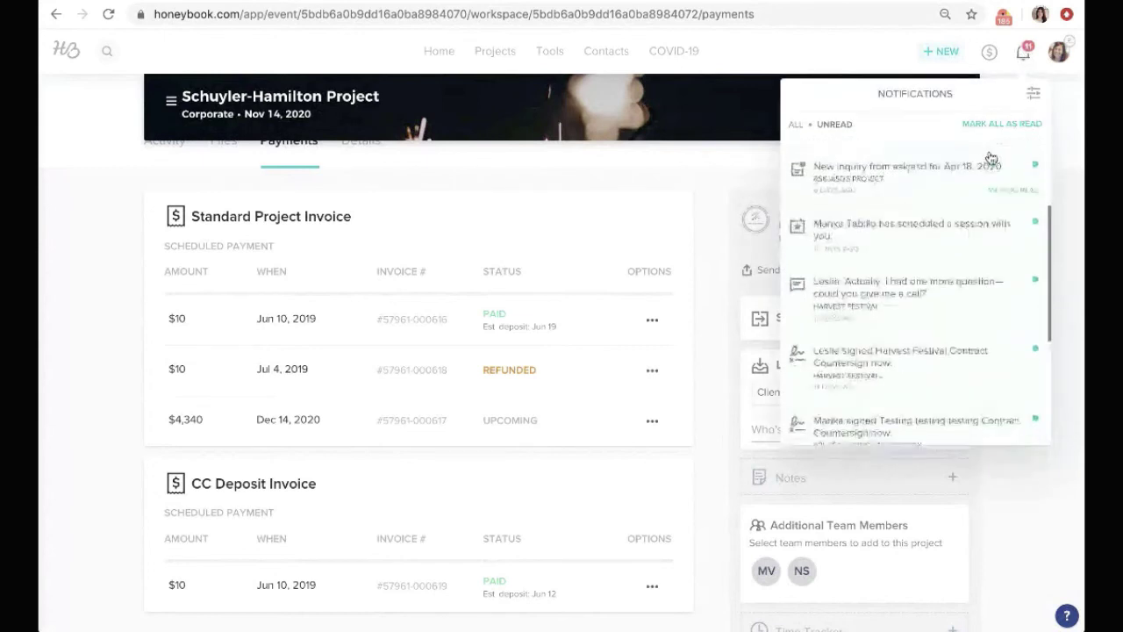
{"action": "scroll", "coordinate": [992, 158], "scroll_direction": "up", "scroll_amount": 4}
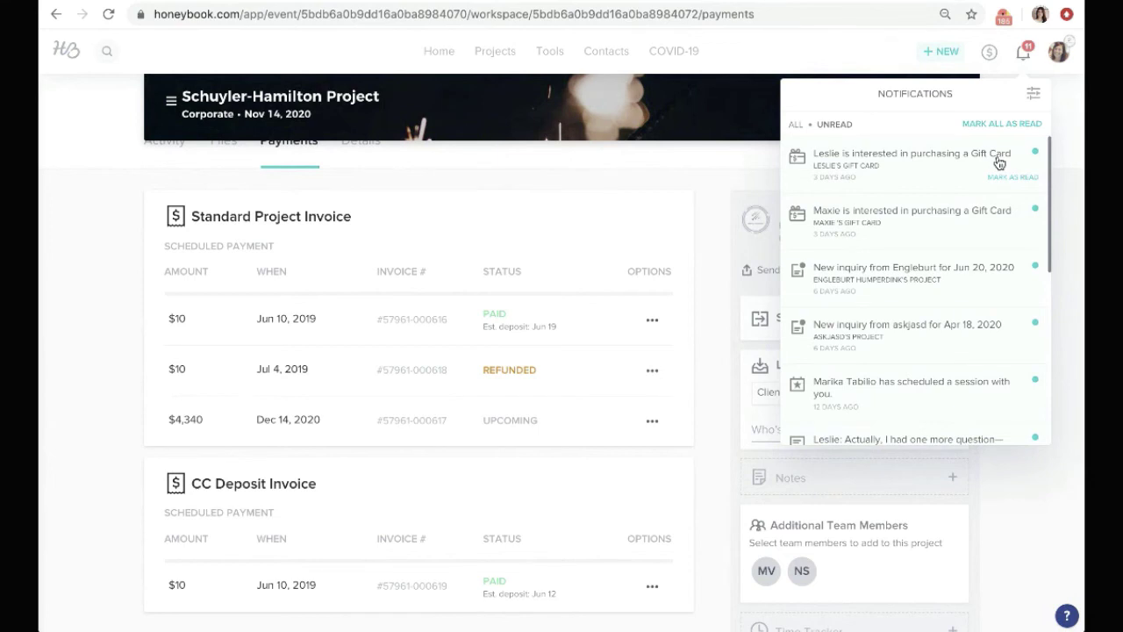
{"action": "left_click", "coordinate": [504, 308]}
{"action": "scroll", "coordinate": [526, 445], "scroll_direction": "down", "scroll_amount": 1}
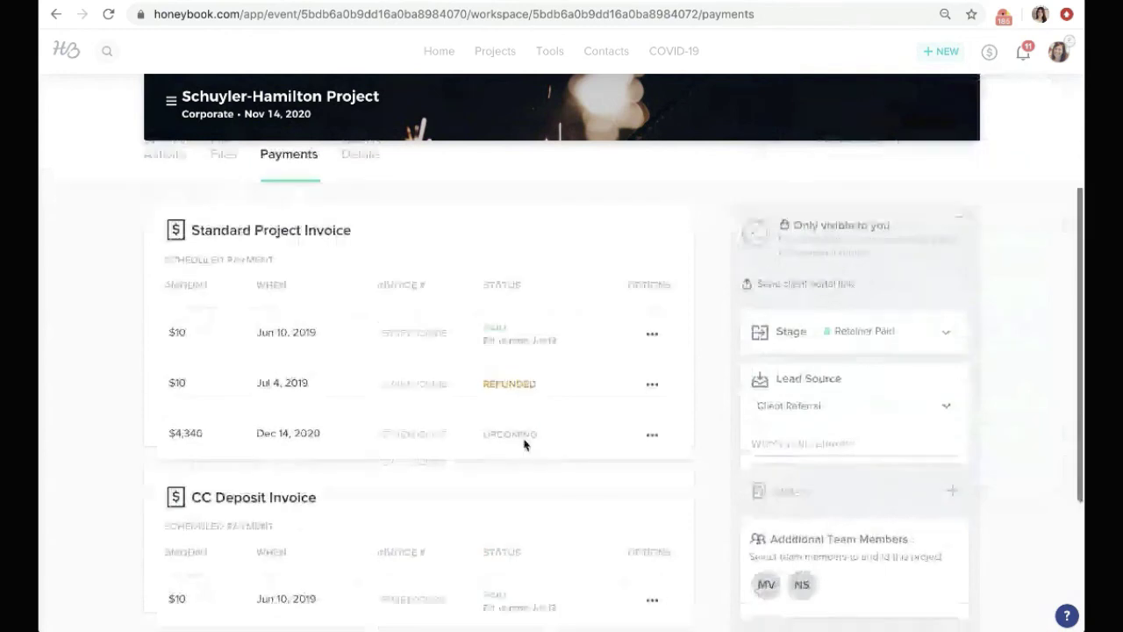
{"action": "scroll", "coordinate": [517, 395], "scroll_direction": "down", "scroll_amount": 2}
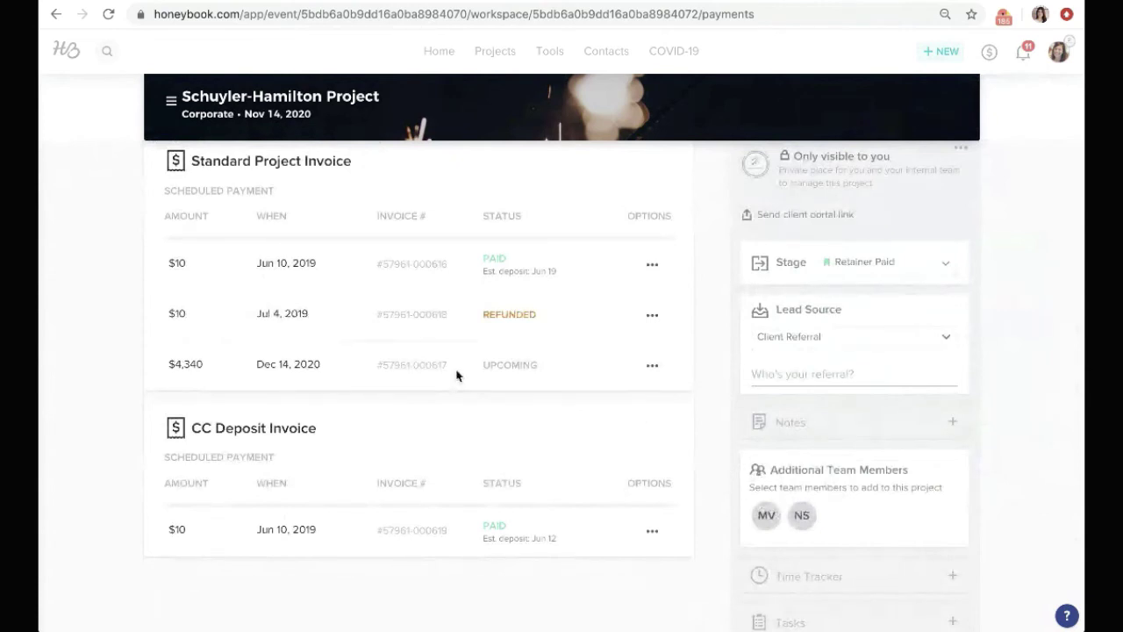
- Open the Bookkeeping payments overview and look over its outstanding and paid payments
{"action": "left_click", "coordinate": [554, 51]}
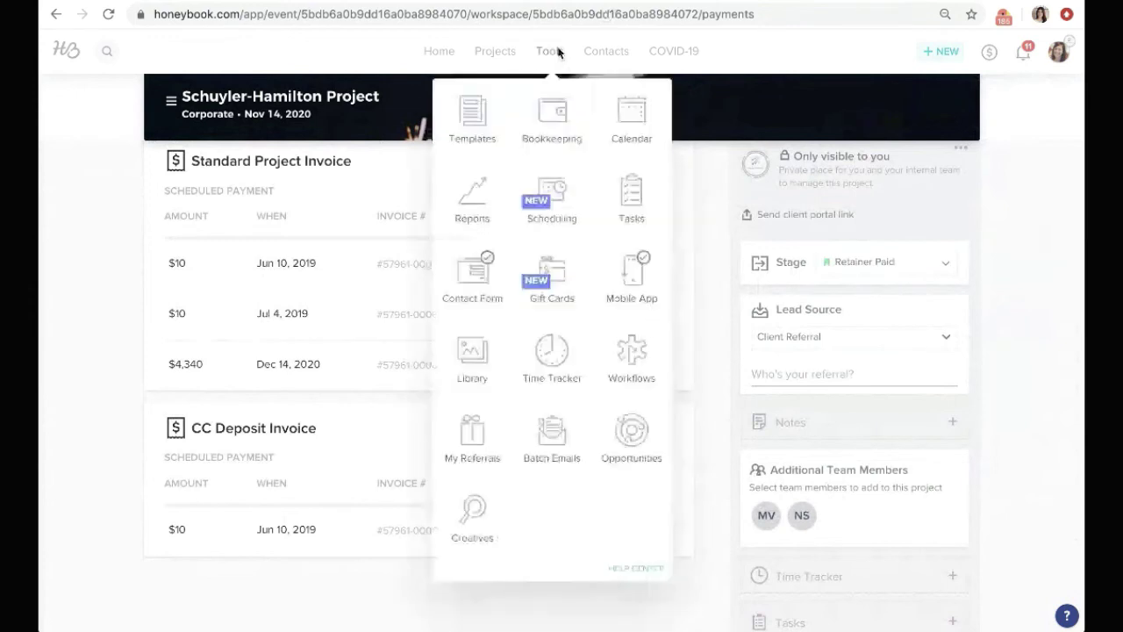
{"action": "left_click", "coordinate": [555, 107]}
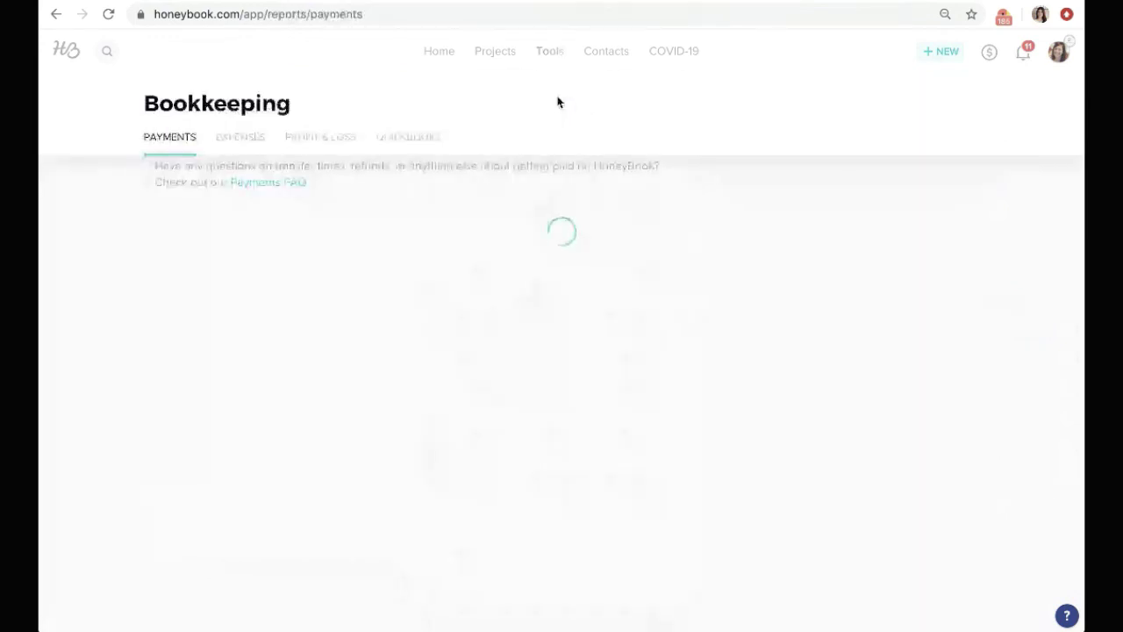
{"action": "scroll", "coordinate": [1001, 308], "scroll_direction": "down", "scroll_amount": 5}
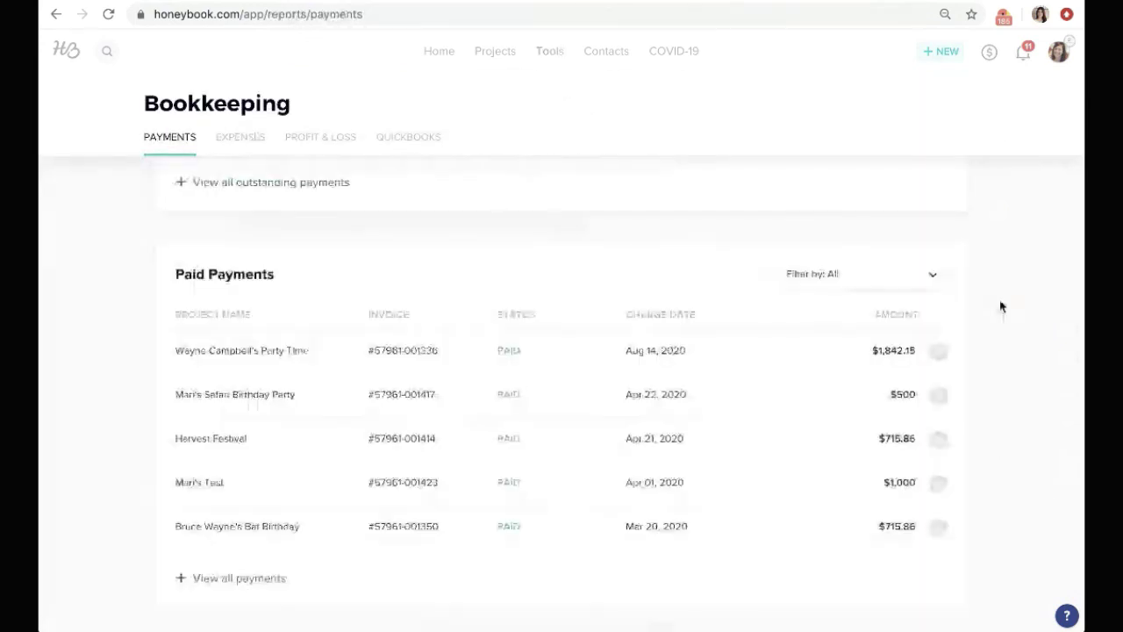
{"action": "scroll", "coordinate": [999, 290], "scroll_direction": "up", "scroll_amount": 4}
{"action": "scroll", "coordinate": [281, 375], "scroll_direction": "down", "scroll_amount": 2}
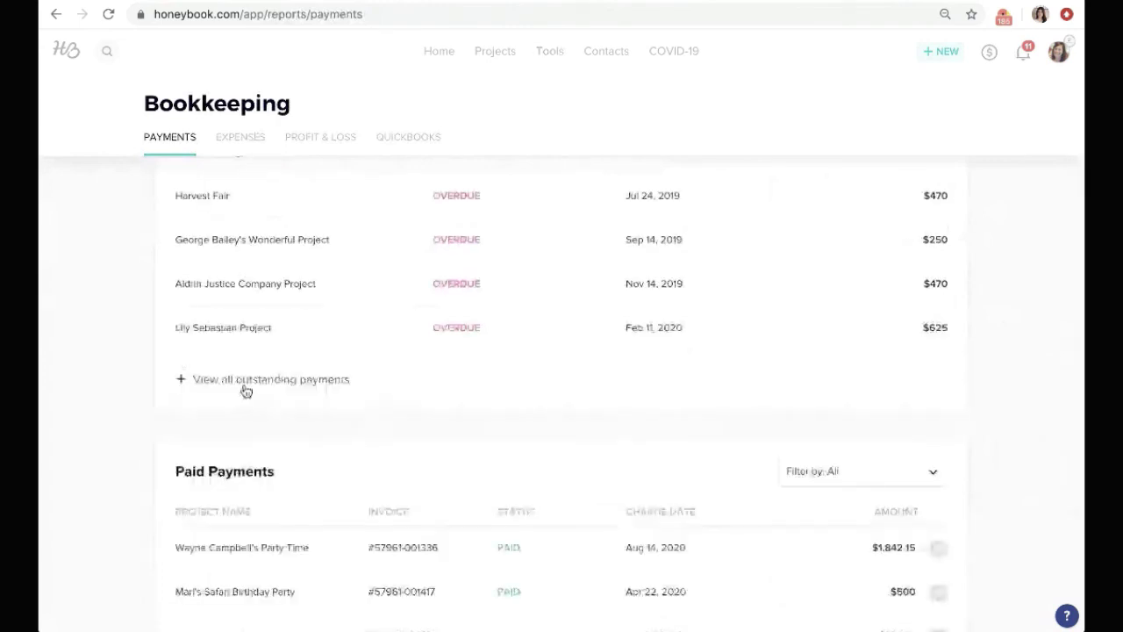
- Expand the complete list of outstanding payments and look through the overdue and upcoming ones
{"action": "left_click", "coordinate": [247, 381]}
{"action": "scroll", "coordinate": [550, 268], "scroll_direction": "down", "scroll_amount": 5}
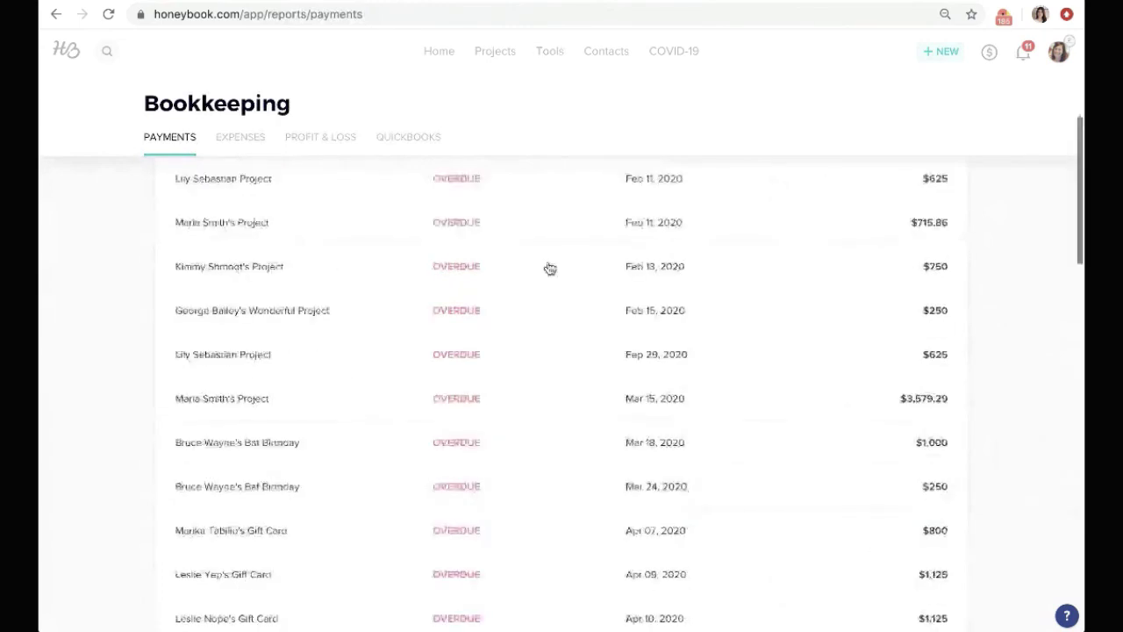
{"action": "scroll", "coordinate": [550, 268], "scroll_direction": "down", "scroll_amount": 5}
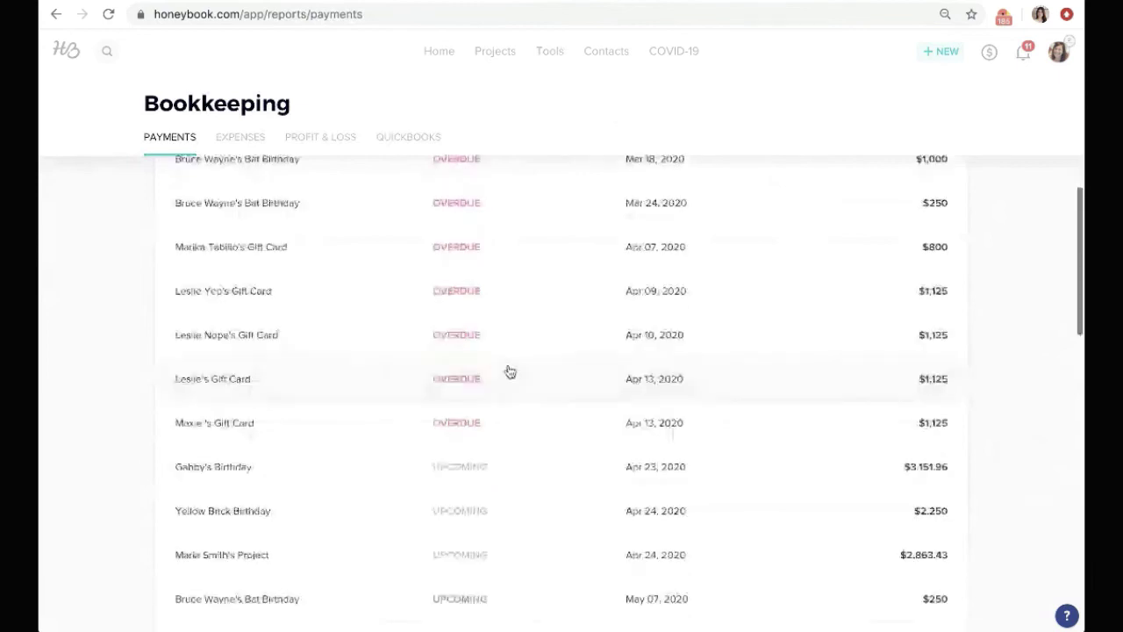
{"action": "scroll", "coordinate": [473, 306], "scroll_direction": "up", "scroll_amount": 6}
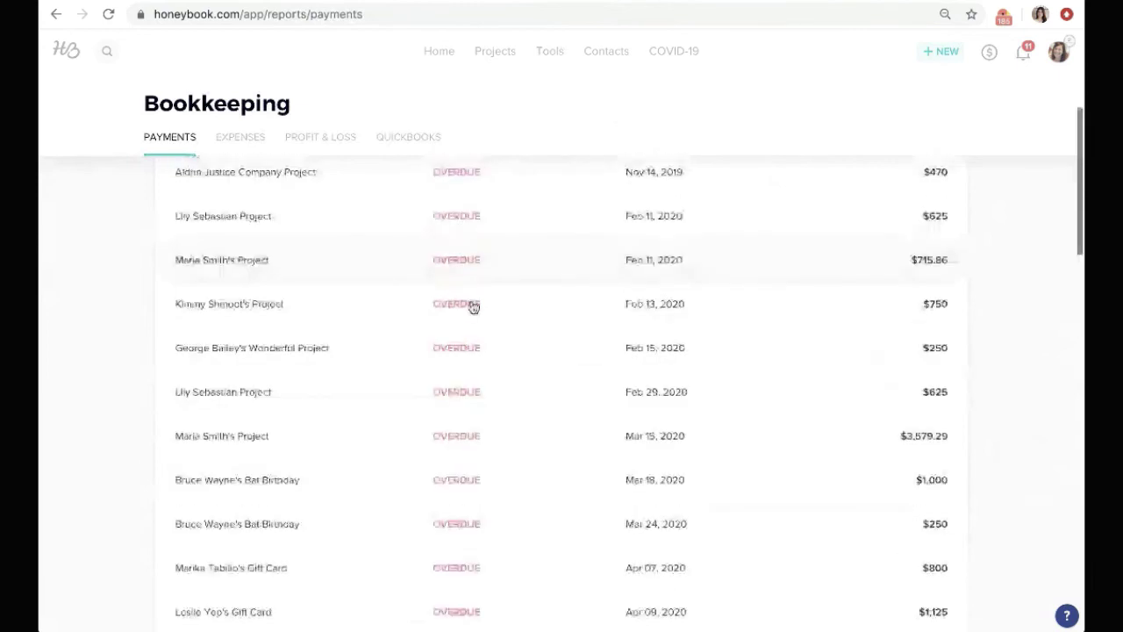
{"action": "scroll", "coordinate": [473, 306], "scroll_direction": "down", "scroll_amount": 8}
- View the payment info and reminder option for the last overdue gift card payment, due Apr 13, 2020
{"action": "left_click", "coordinate": [554, 291]}
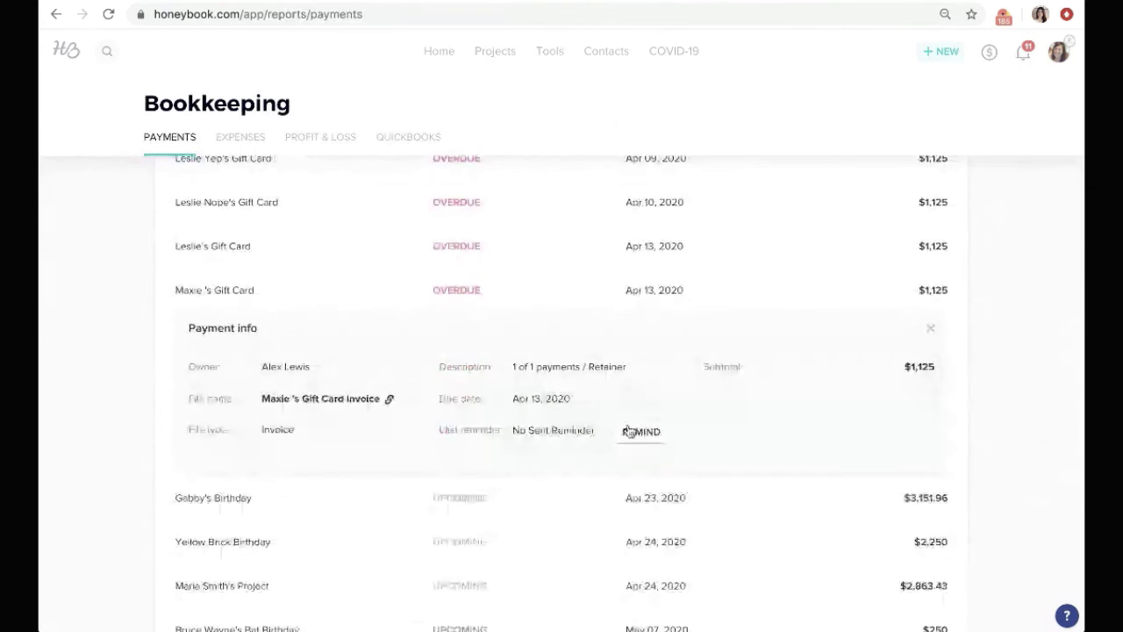
{"action": "scroll", "coordinate": [629, 431], "scroll_direction": "down", "scroll_amount": 1}
{"action": "scroll", "coordinate": [585, 313], "scroll_direction": "up", "scroll_amount": 1}
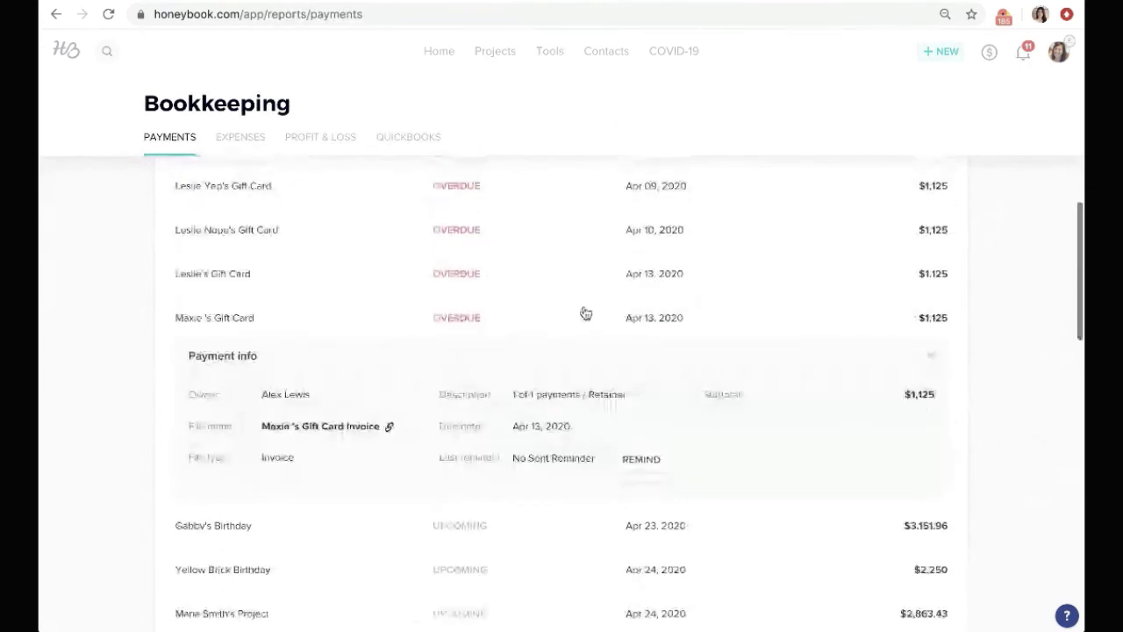
{"action": "scroll", "coordinate": [585, 313], "scroll_direction": "up", "scroll_amount": 1}
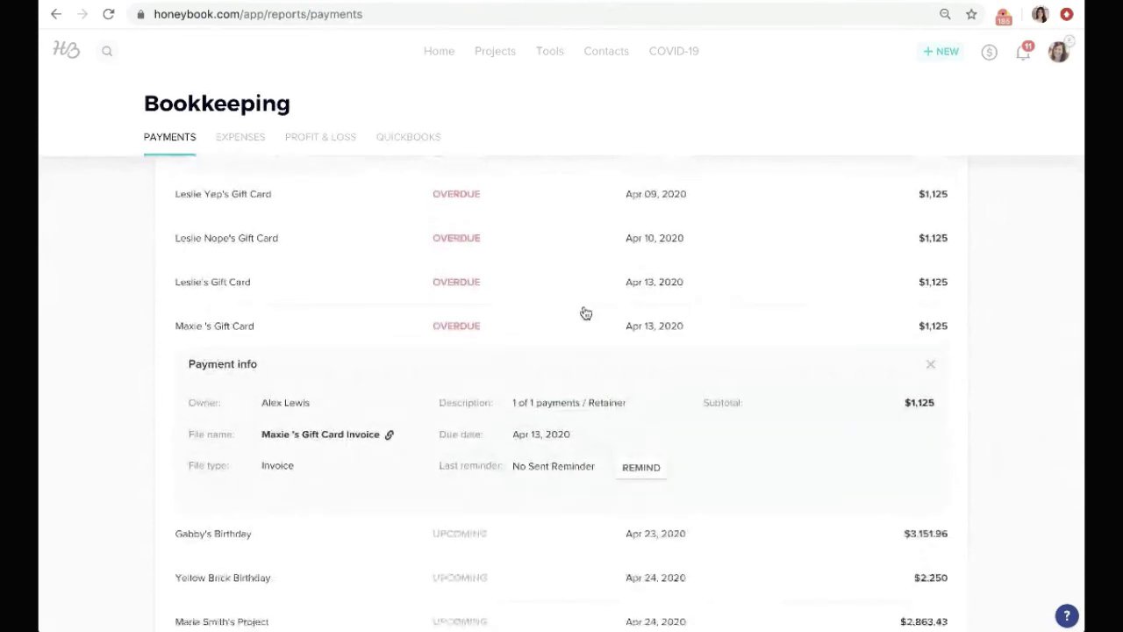
{"action": "scroll", "coordinate": [585, 313], "scroll_direction": "down", "scroll_amount": 2}
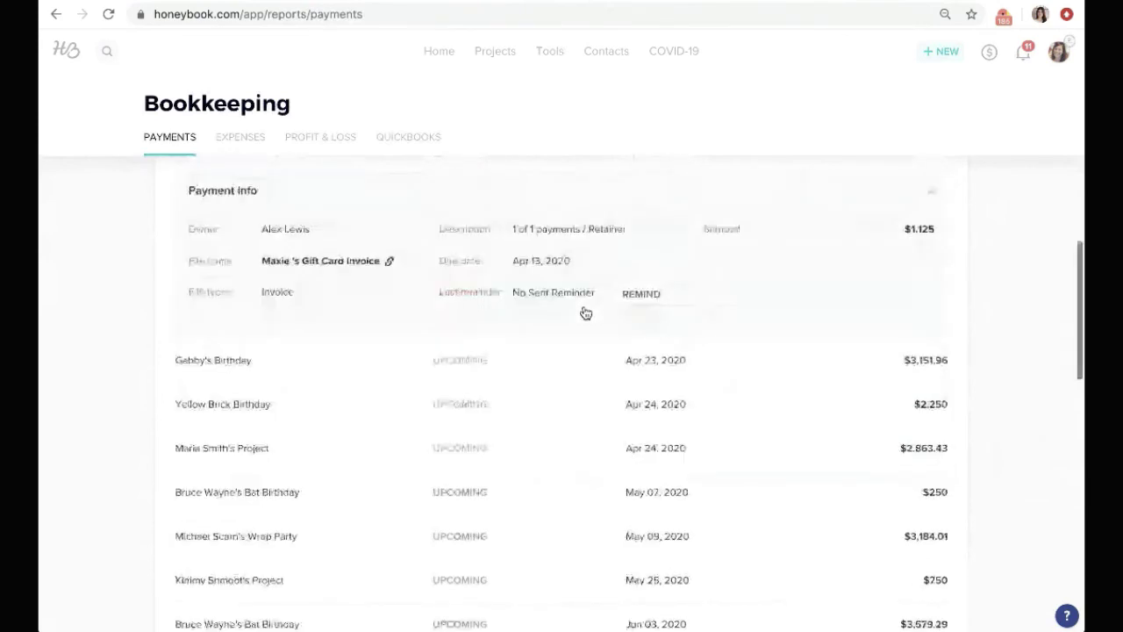
- Expand the complete list of paid payments, look through its paid and refunded entries, and return to the outstanding payments
{"action": "scroll", "coordinate": [585, 313], "scroll_direction": "down", "scroll_amount": 10}
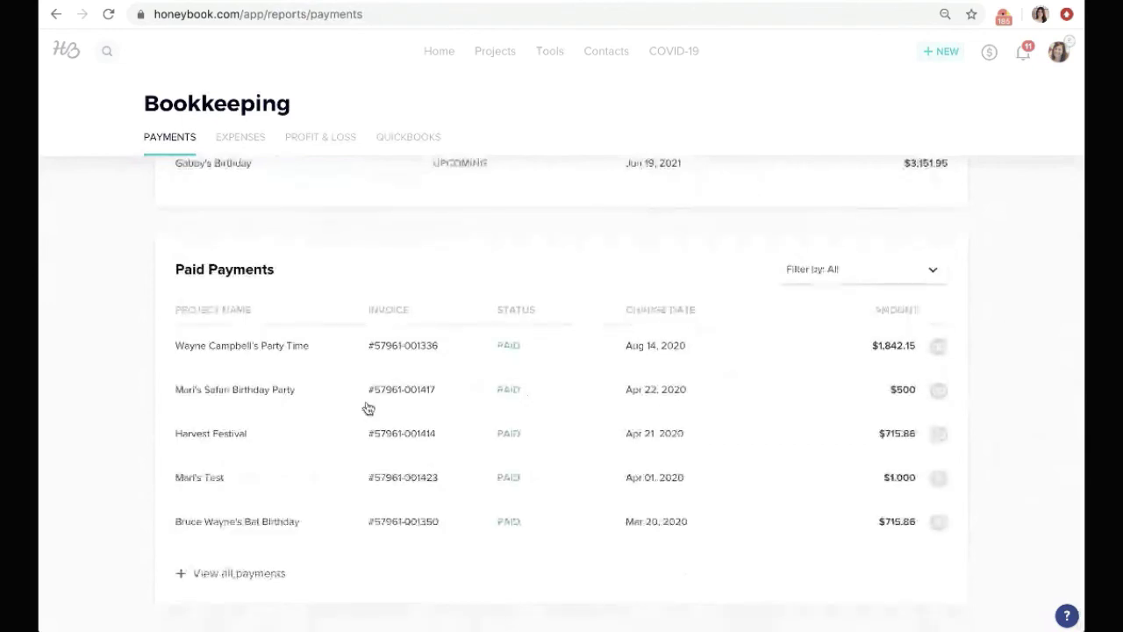
{"action": "scroll", "coordinate": [827, 380], "scroll_direction": "down", "scroll_amount": 3}
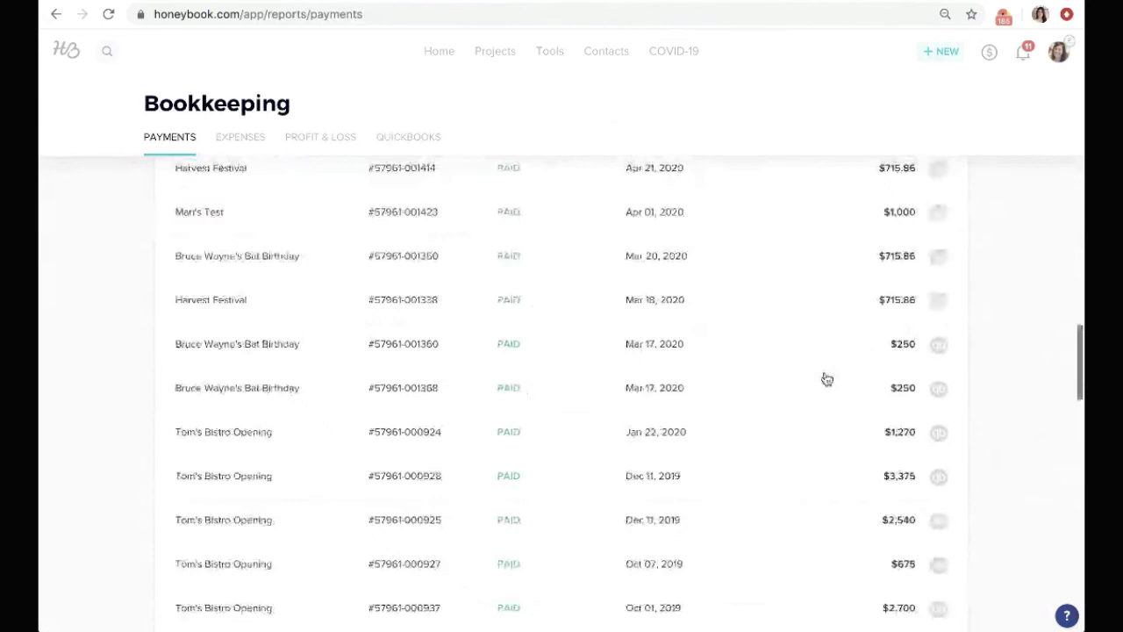
{"action": "scroll", "coordinate": [827, 379], "scroll_direction": "down", "scroll_amount": 10}
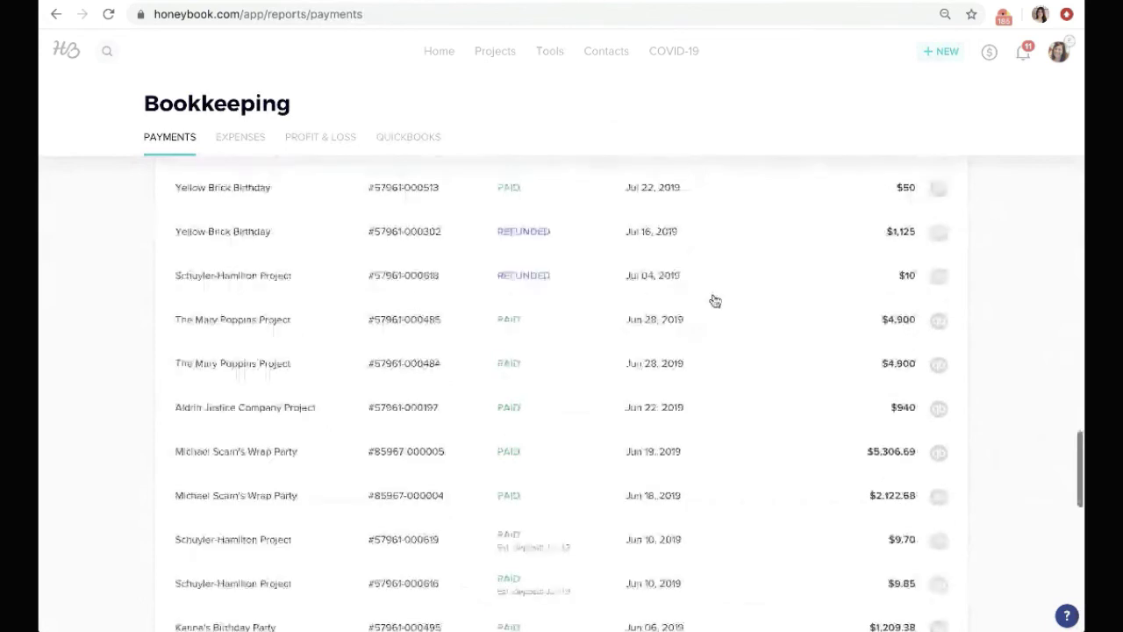
{"action": "scroll", "coordinate": [586, 298], "scroll_direction": "down", "scroll_amount": 1}
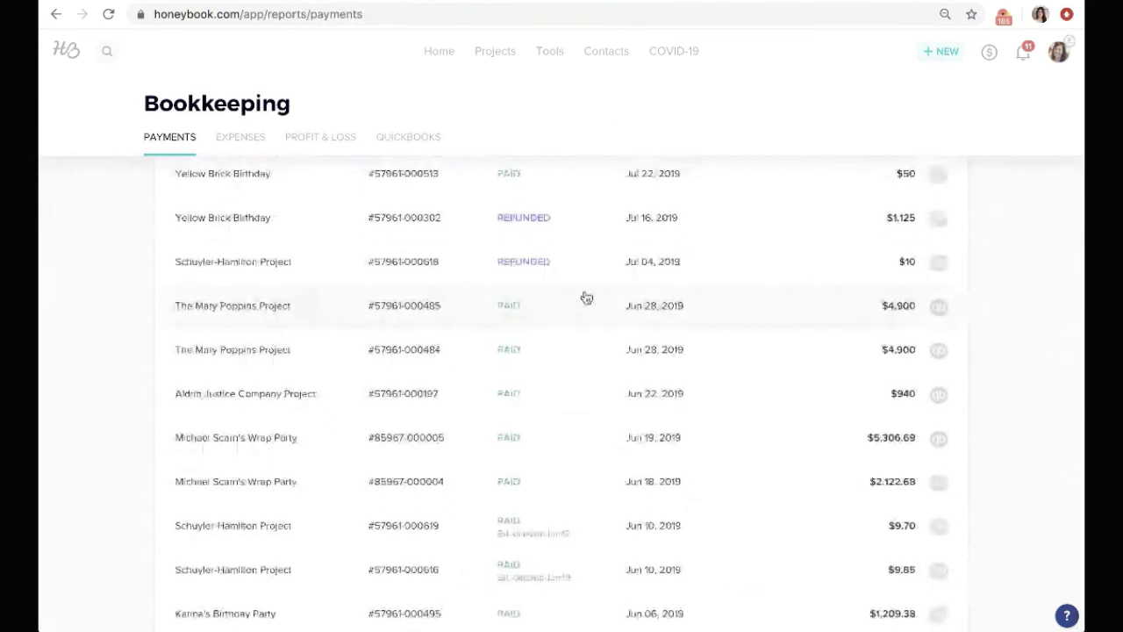
{"action": "scroll", "coordinate": [586, 299], "scroll_direction": "down", "scroll_amount": 2}
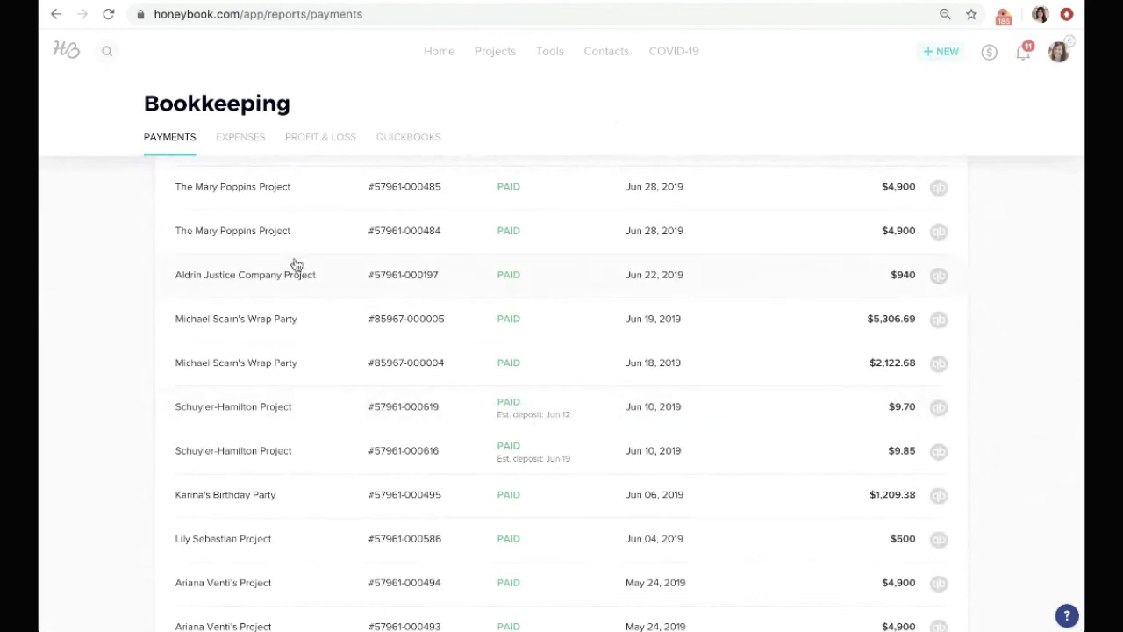
{"action": "scroll", "coordinate": [297, 265], "scroll_direction": "down", "scroll_amount": 15}
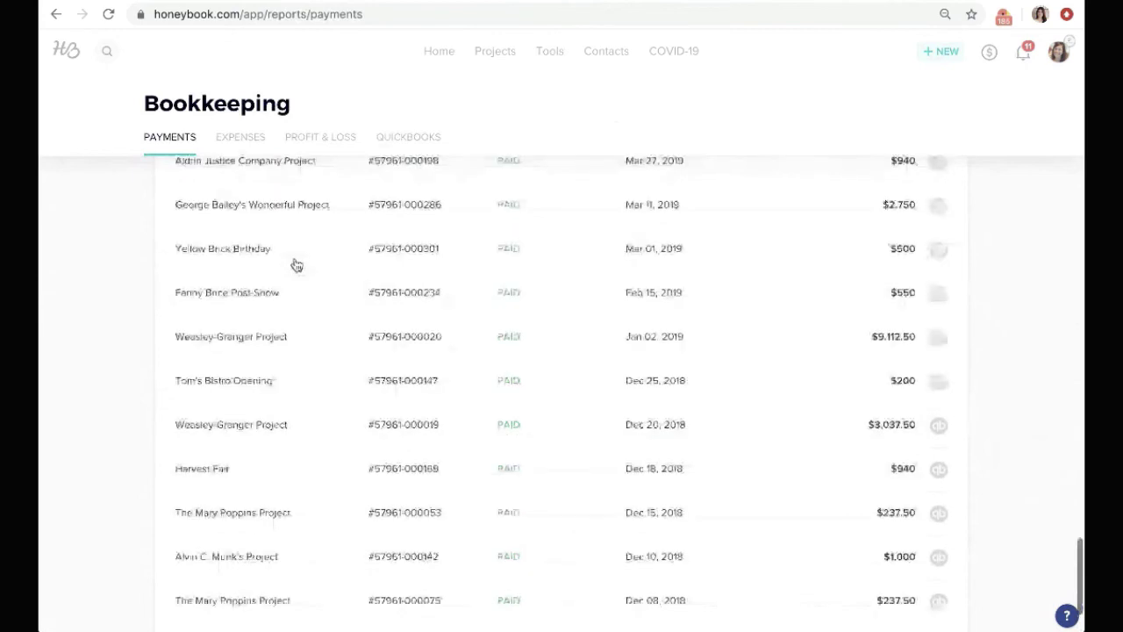
{"action": "scroll", "coordinate": [296, 265], "scroll_direction": "up", "scroll_amount": 1}
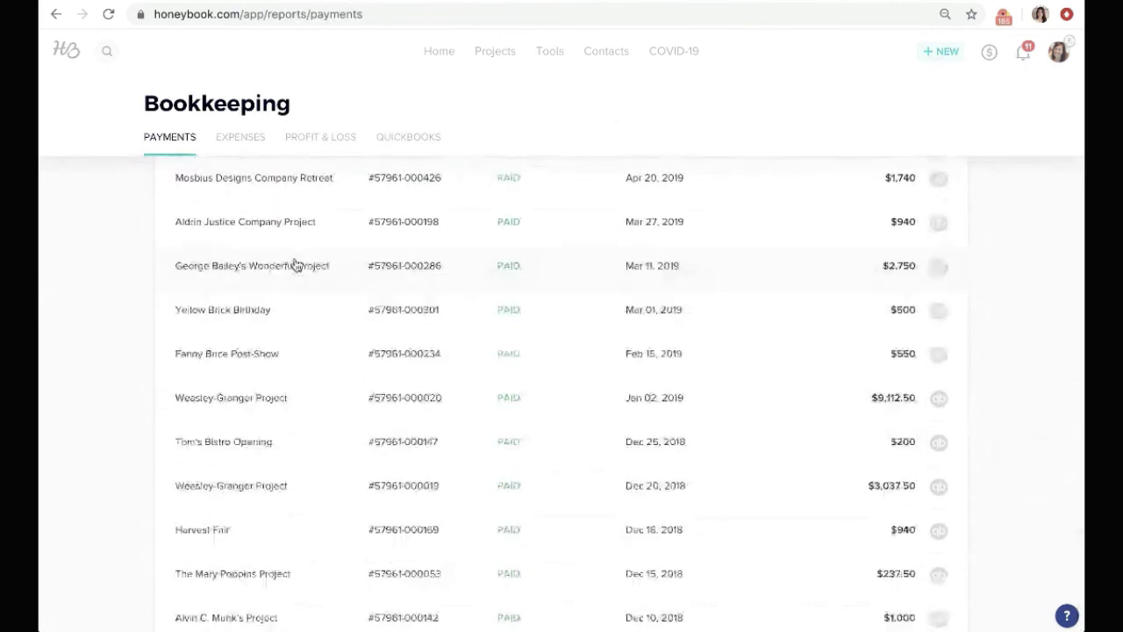
{"action": "scroll", "coordinate": [297, 265], "scroll_direction": "up", "scroll_amount": 10}
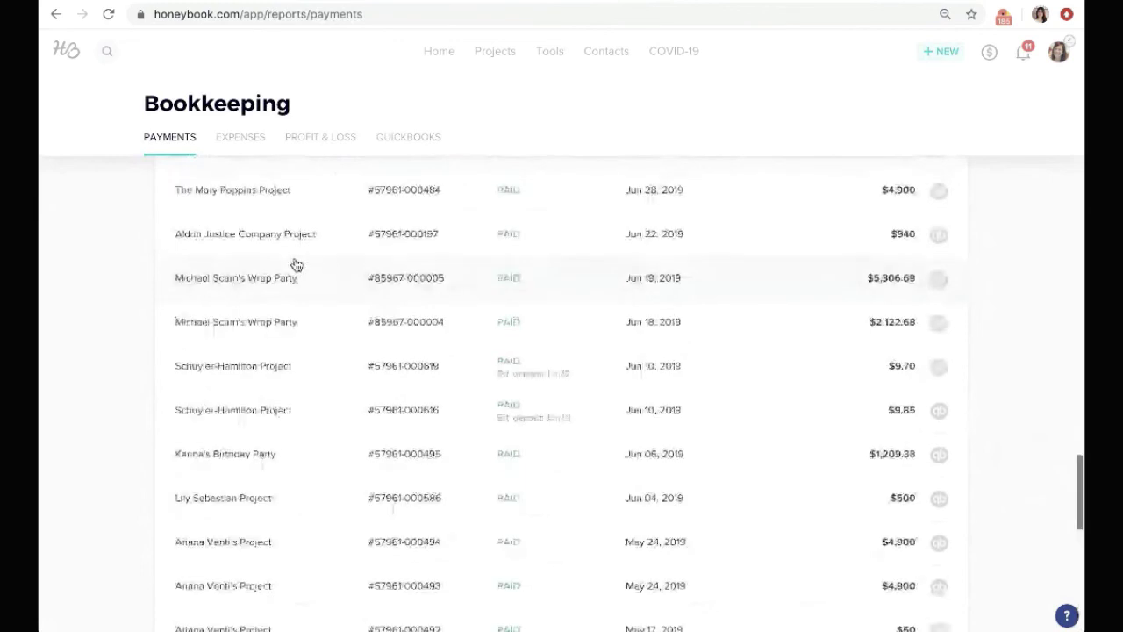
{"action": "scroll", "coordinate": [297, 265], "scroll_direction": "up", "scroll_amount": 10}
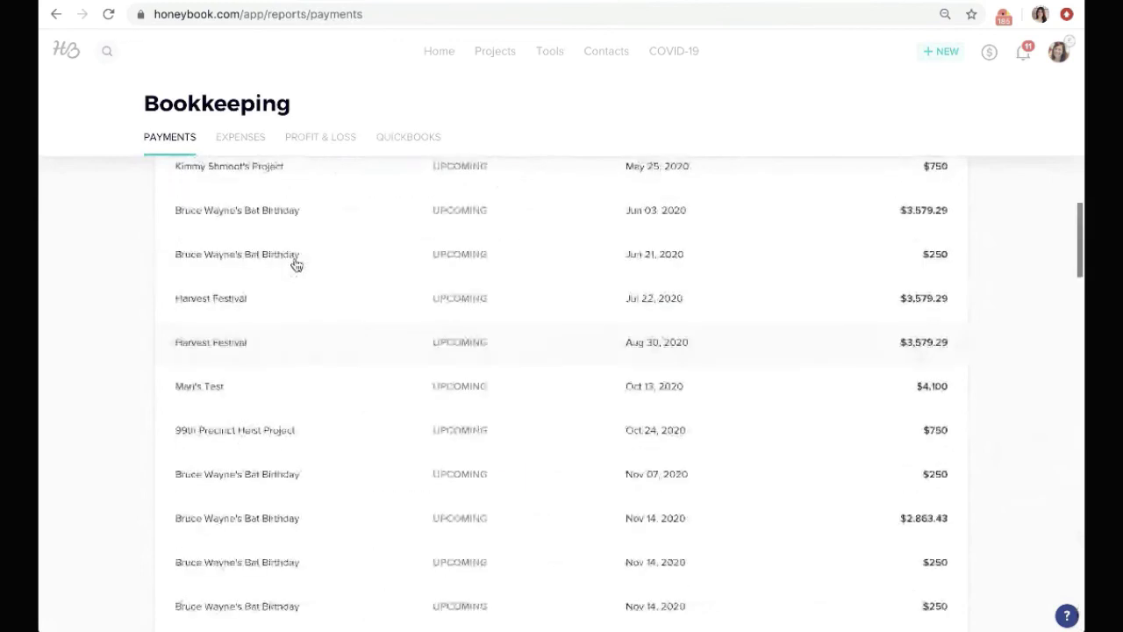
{"action": "scroll", "coordinate": [296, 265], "scroll_direction": "up", "scroll_amount": 5}
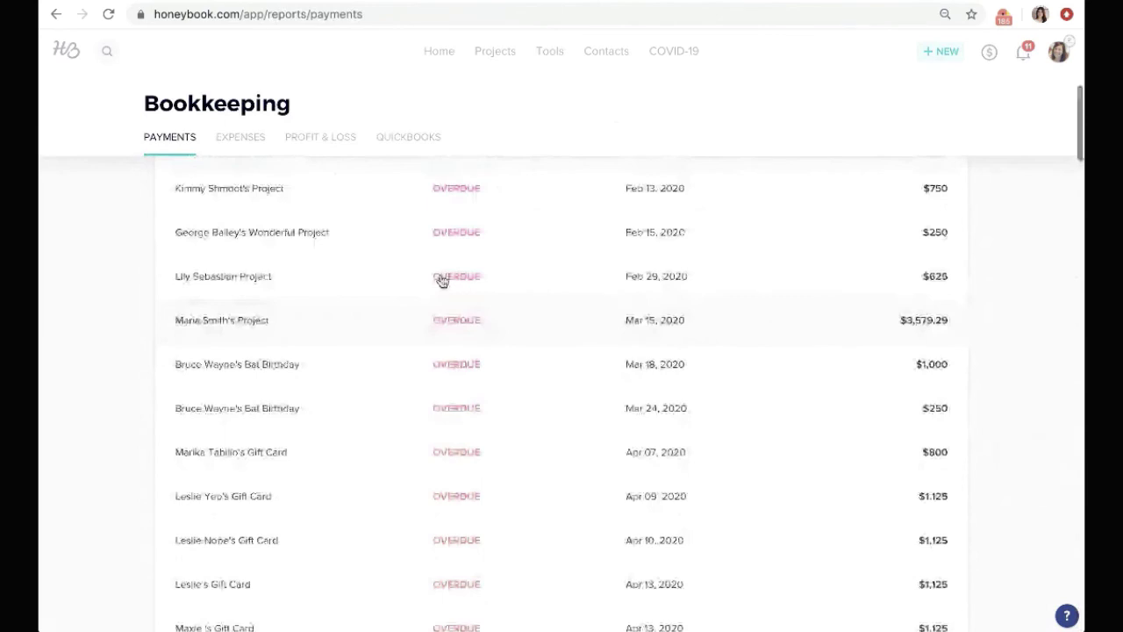
- View the payment info and reminder option for the overdue Mosbius Designs Company Retreat payment, due Jul 06, 2019
{"action": "scroll", "coordinate": [441, 279], "scroll_direction": "up", "scroll_amount": 3}
{"action": "scroll", "coordinate": [509, 286], "scroll_direction": "up", "scroll_amount": 2}
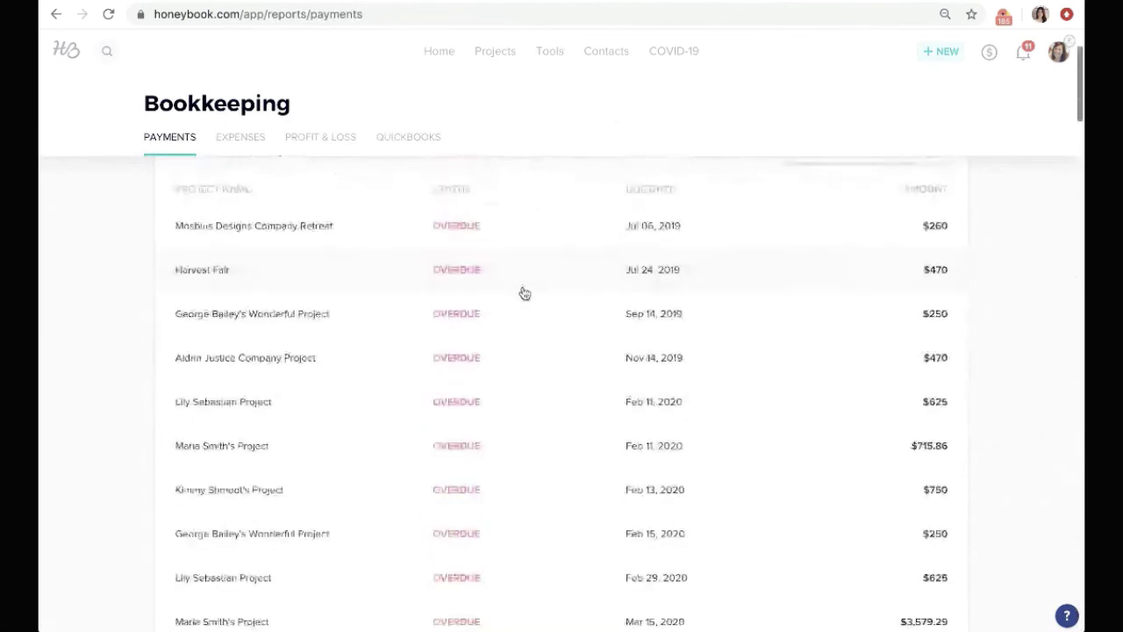
{"action": "left_click", "coordinate": [510, 246]}
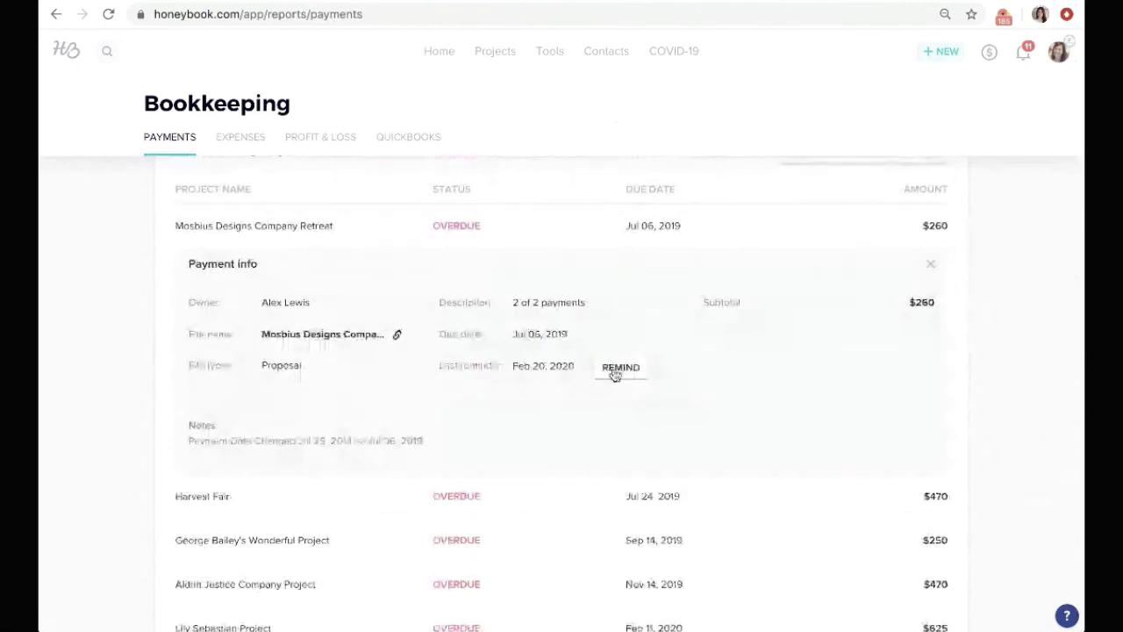
- Find the payment reminder settings in the company preferences and view the customizable email message for upcoming payments without changing it
{"action": "left_click", "coordinate": [1060, 46]}
{"action": "left_click", "coordinate": [895, 181]}
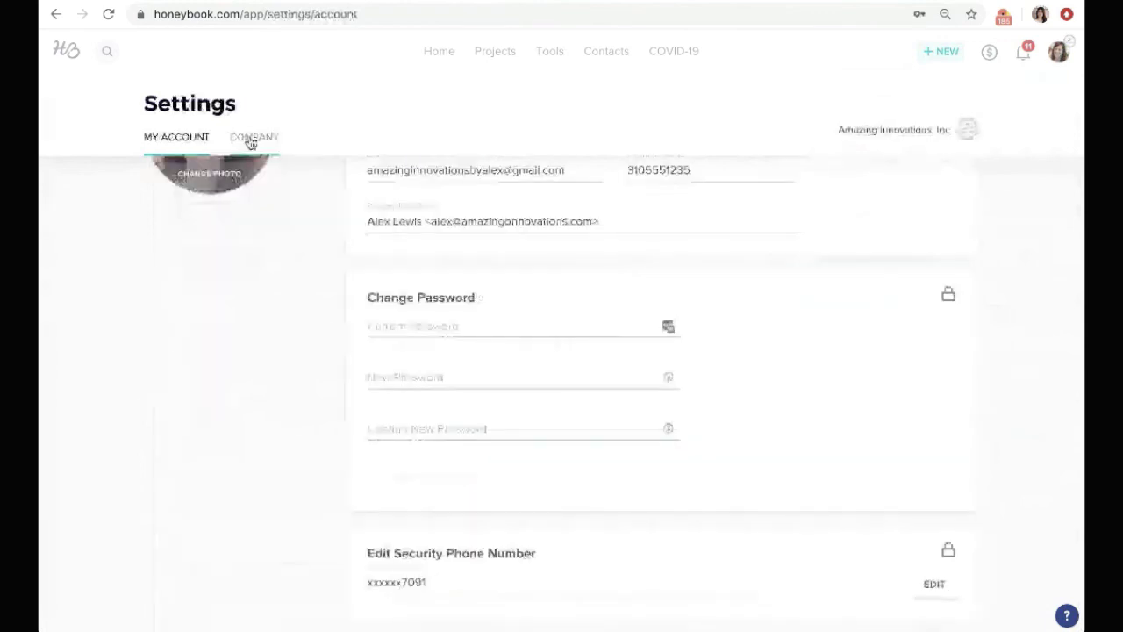
{"action": "left_click", "coordinate": [251, 139]}
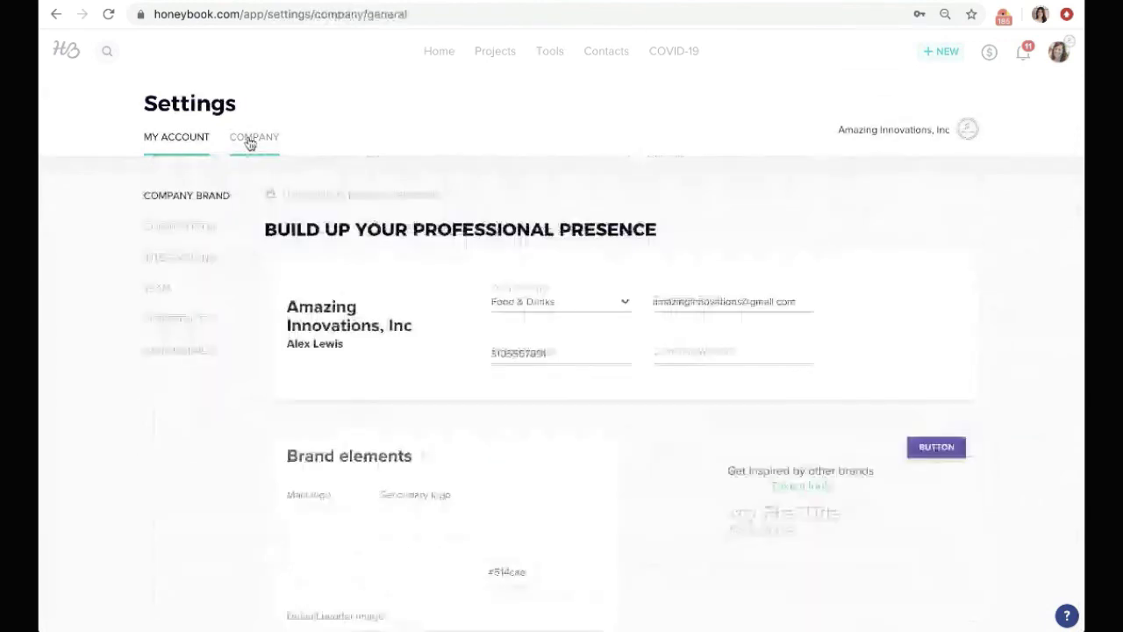
{"action": "left_click", "coordinate": [182, 319]}
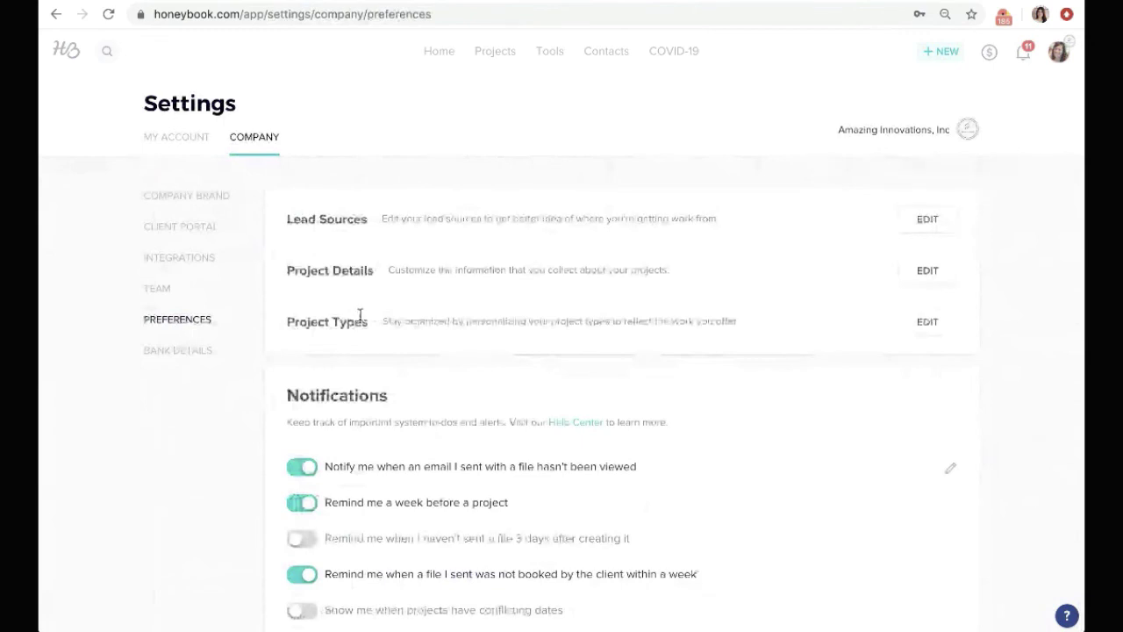
{"action": "scroll", "coordinate": [360, 314], "scroll_direction": "down", "scroll_amount": 10}
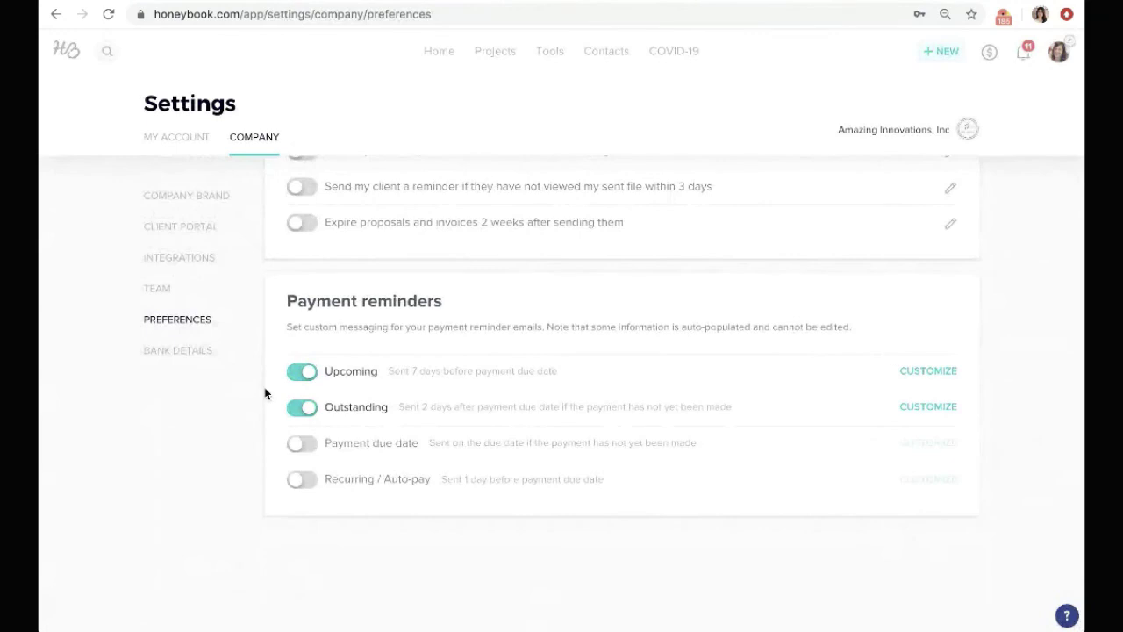
{"action": "left_click", "coordinate": [929, 371]}
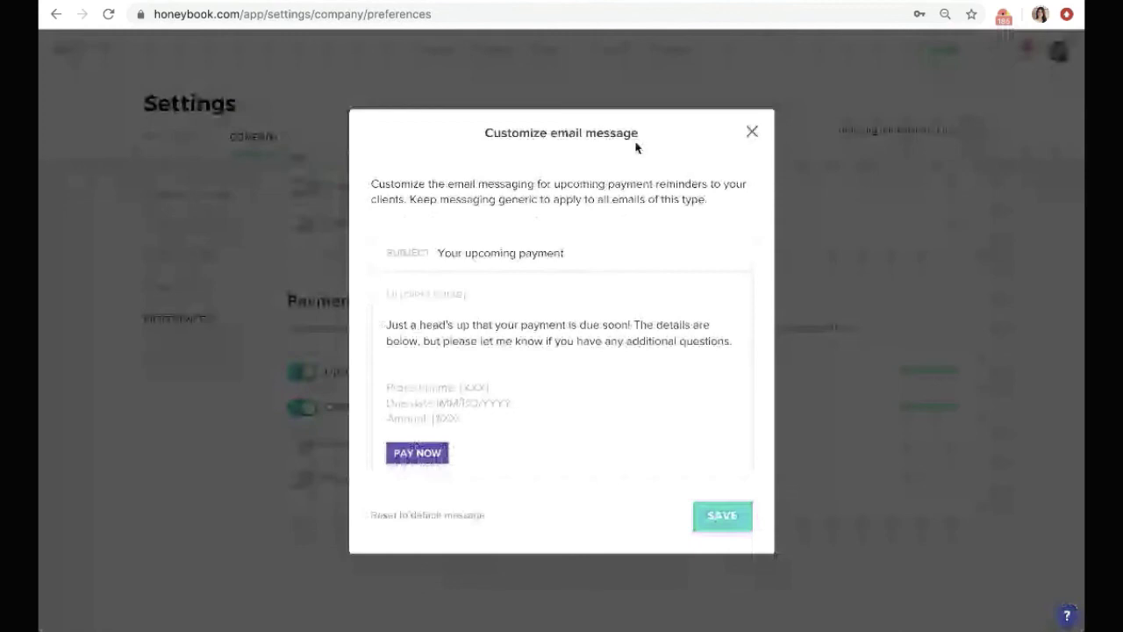
{"action": "left_click", "coordinate": [752, 136]}
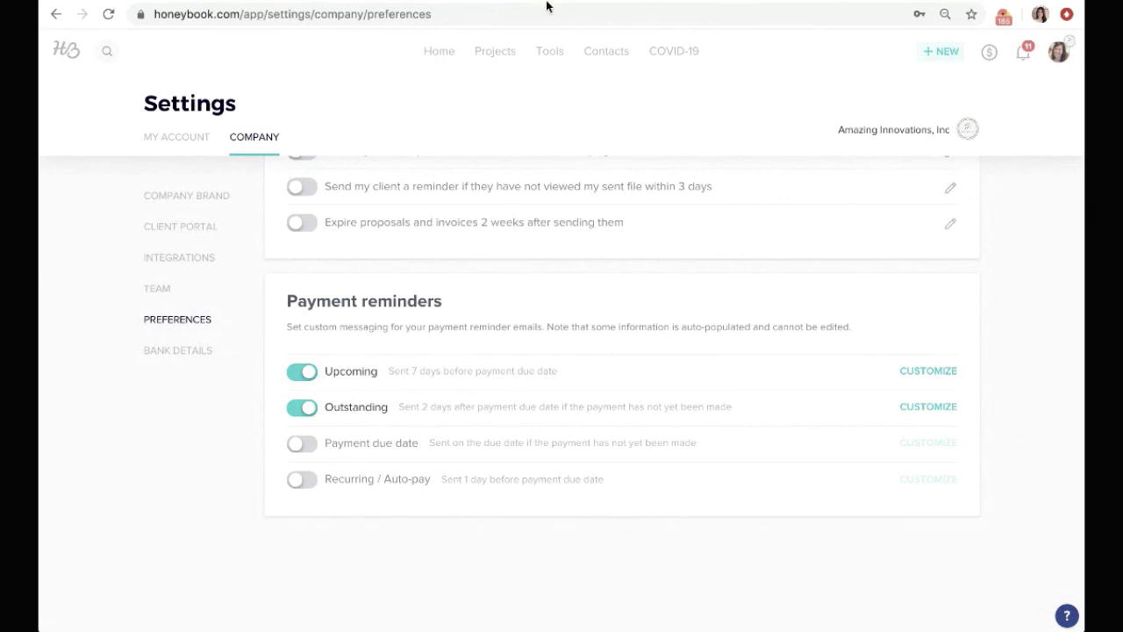
- Return to the Bookkeeping payments overview and look over its paid and outstanding payments
{"action": "left_click", "coordinate": [549, 53]}
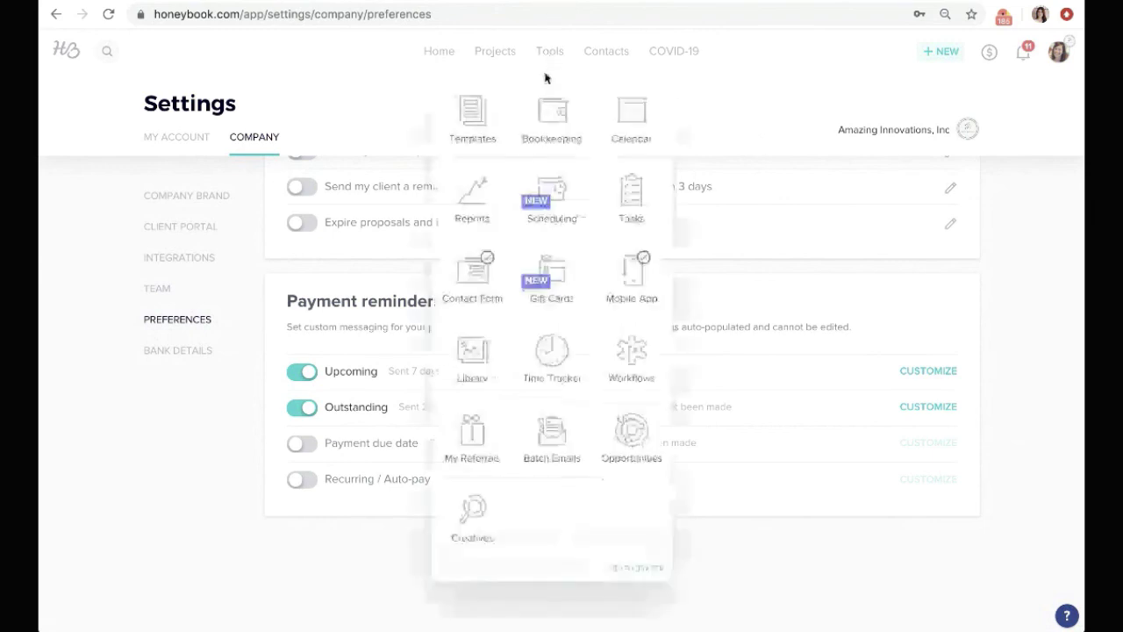
{"action": "left_click", "coordinate": [550, 139]}
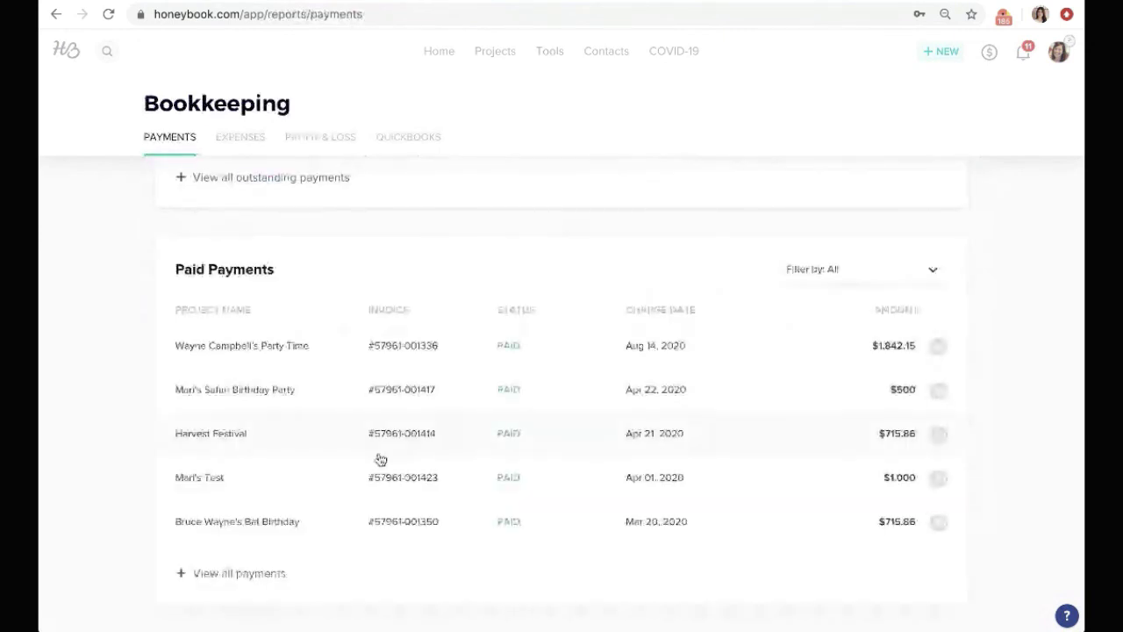
{"action": "scroll", "coordinate": [380, 460], "scroll_direction": "up", "scroll_amount": 5}
{"action": "scroll", "coordinate": [251, 216], "scroll_direction": "down", "scroll_amount": 1}
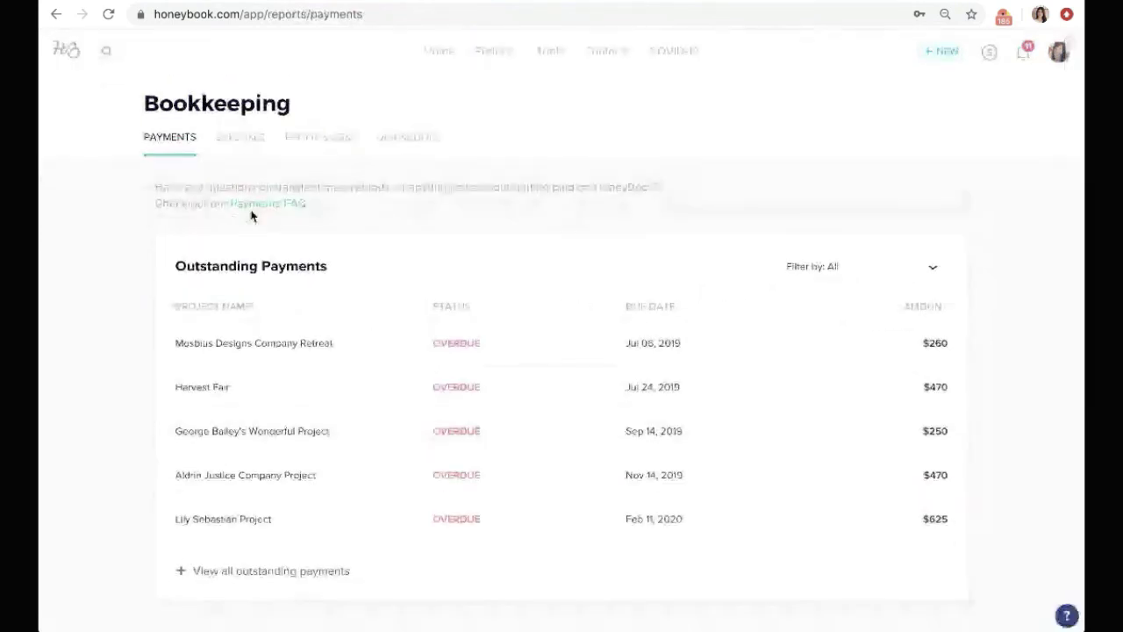
- Show the Bookkeeping expenses and start a blank new expense entry to view its fields
{"action": "left_click", "coordinate": [226, 153]}
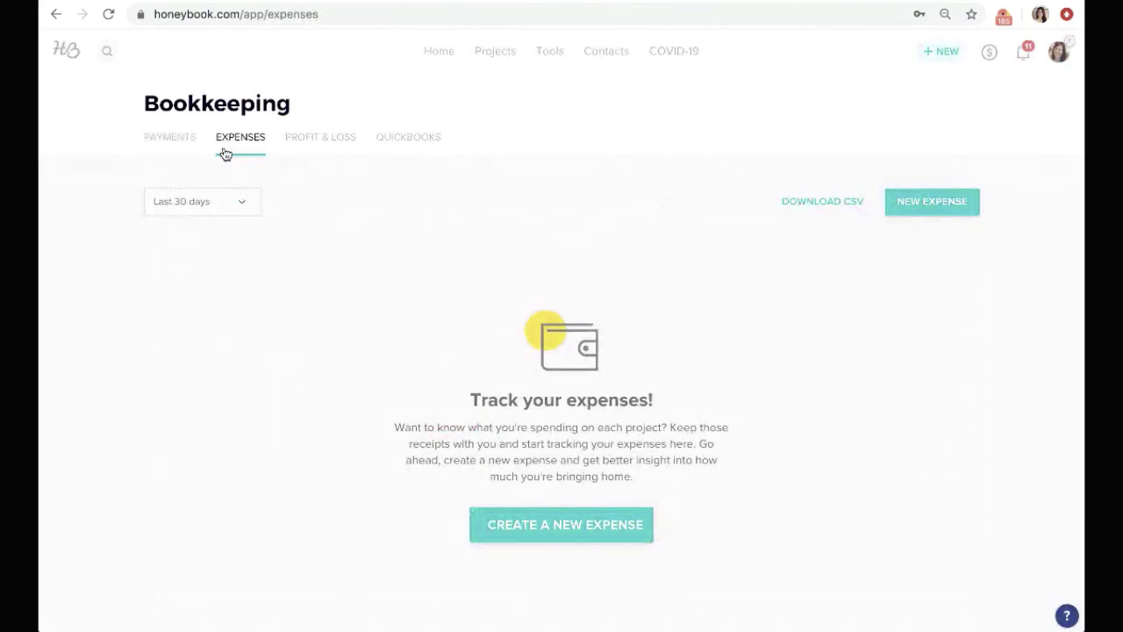
{"action": "left_click", "coordinate": [958, 206]}
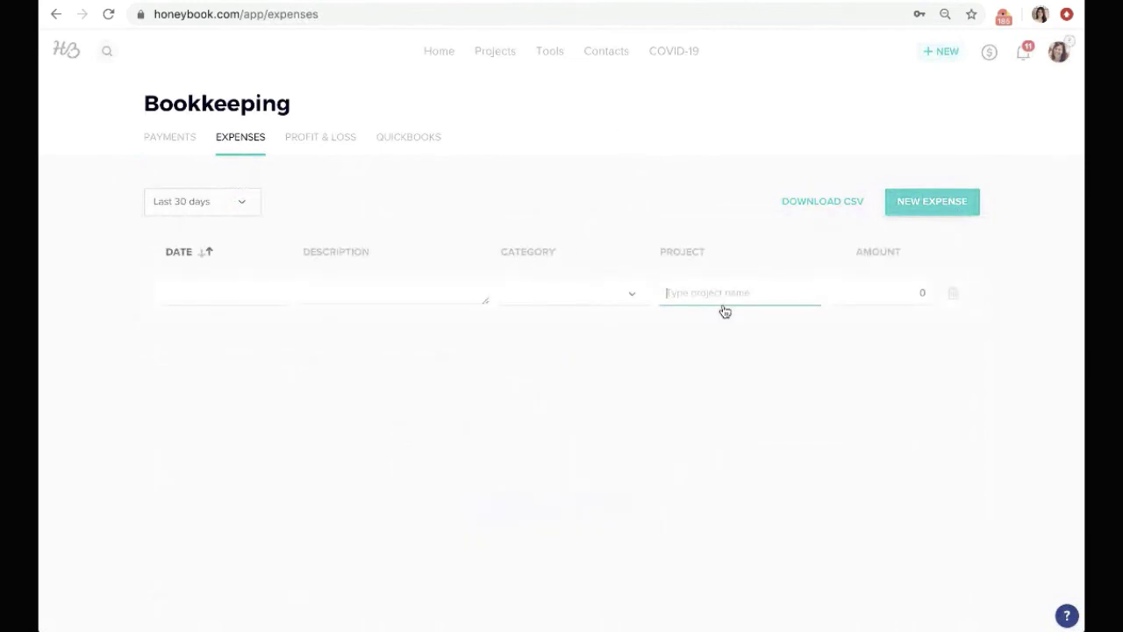
- View the profit and loss report for the last 30 days and the QuickBooks integration page
{"action": "left_click", "coordinate": [312, 145]}
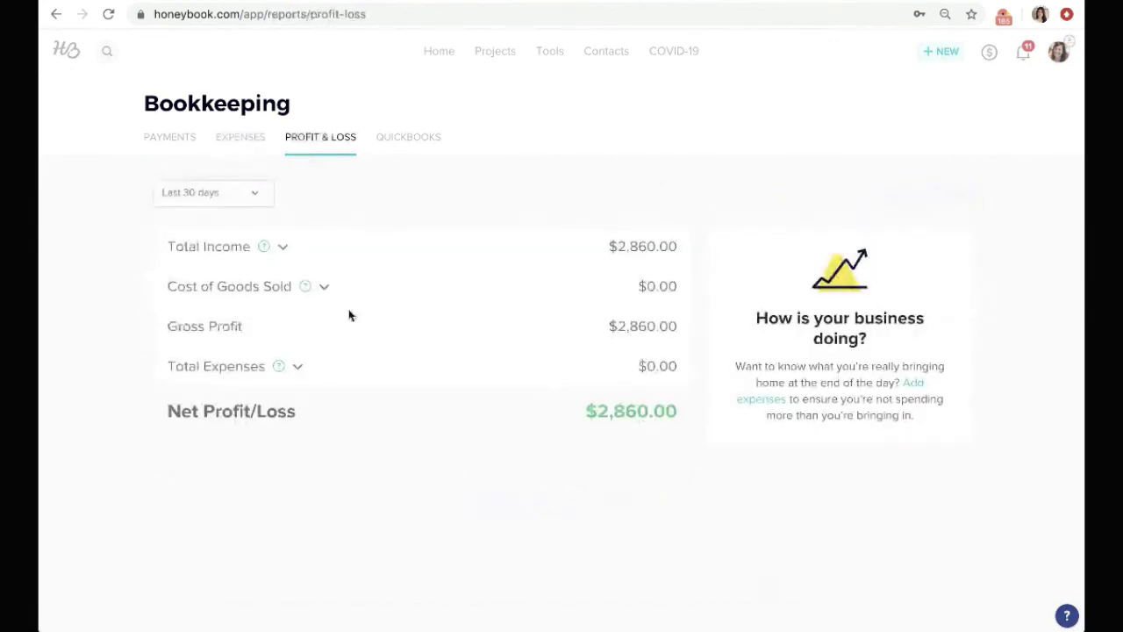
{"action": "left_click", "coordinate": [407, 141]}
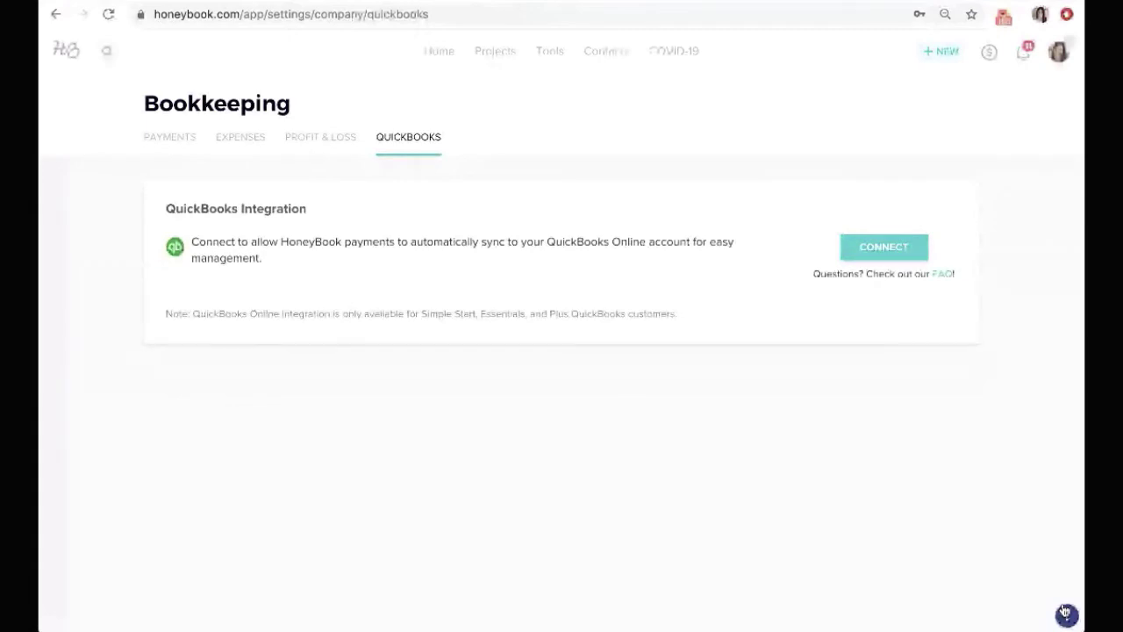
- Open the support message window from the help options
{"action": "left_click", "coordinate": [1066, 614]}
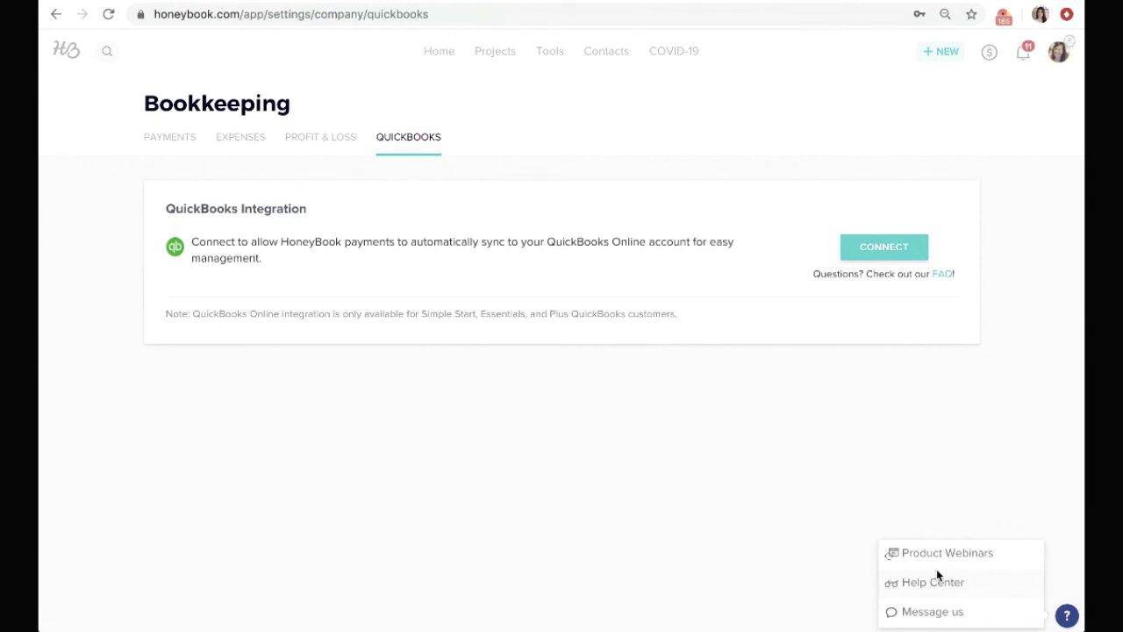
{"action": "left_click", "coordinate": [935, 612]}
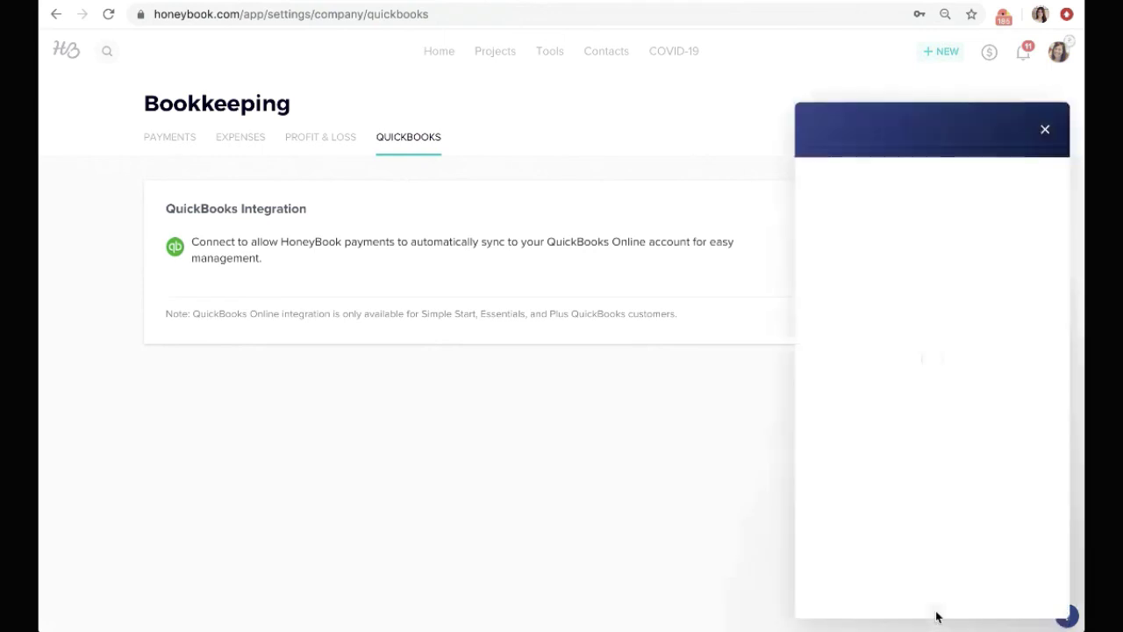